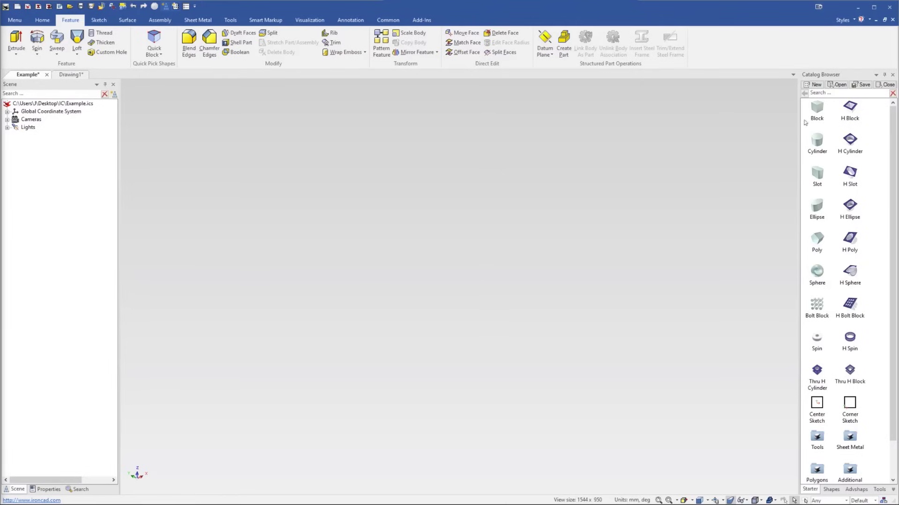
Place a Block shape from the Starter catalog into the empty scene
drag(819, 109, 451, 308)
click(532, 318)
scroll(482, 296, up, 3)
middle_drag(445, 302, 408, 300)
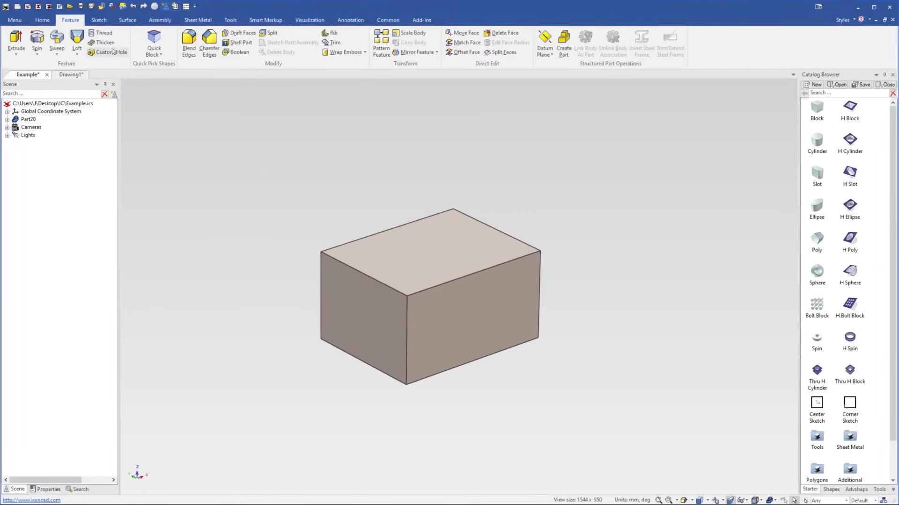
click(99, 21)
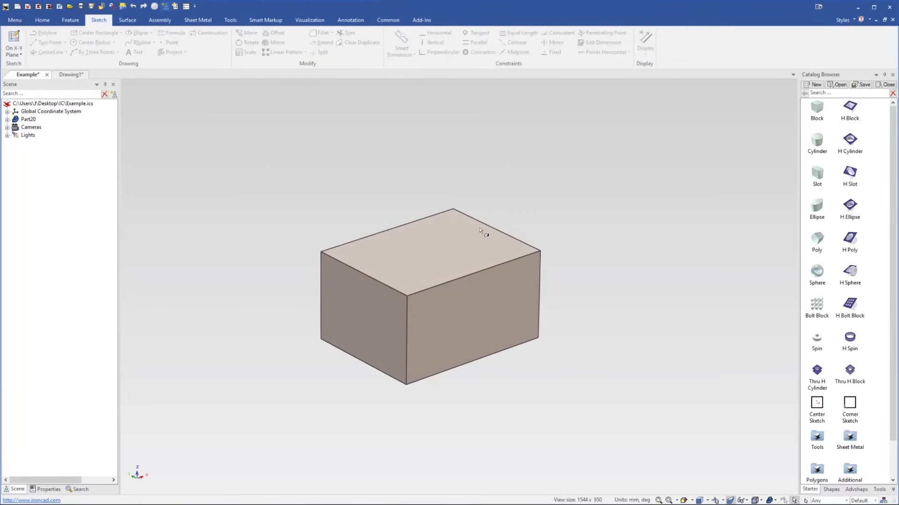
click(70, 19)
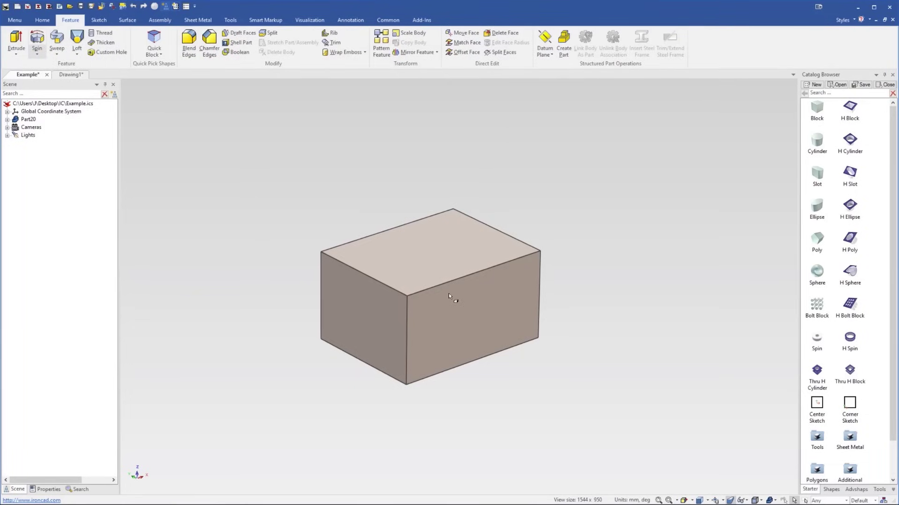
Select the part's Block feature in the scene tree and open its cross-section for editing
click(7, 119)
click(32, 127)
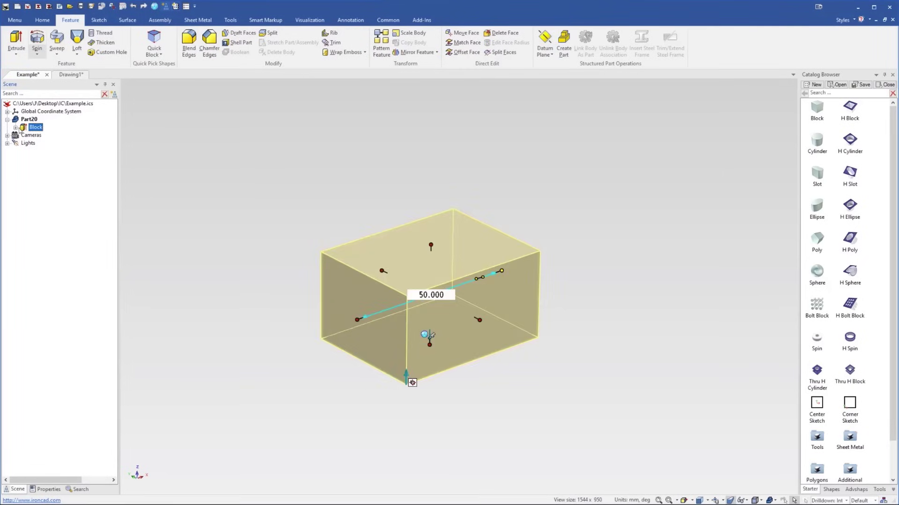
click(16, 128)
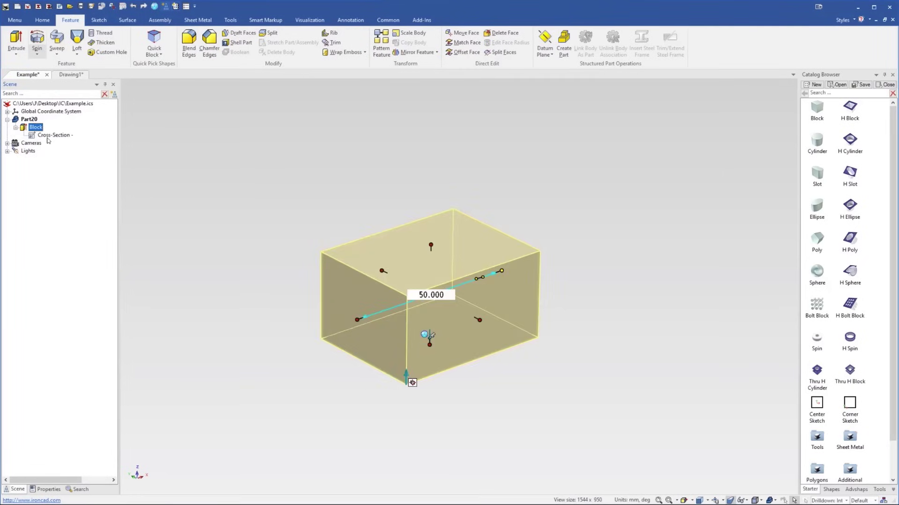
click(7, 119)
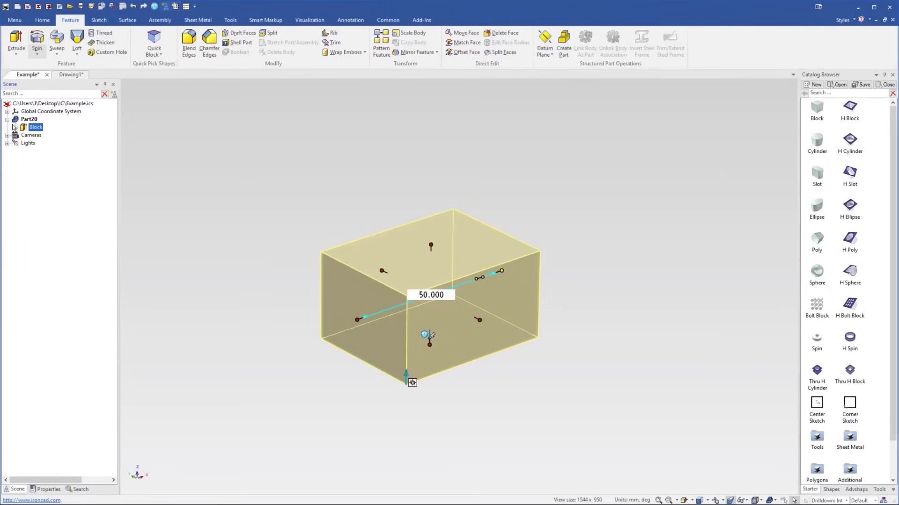
right_click(442, 265)
click(472, 297)
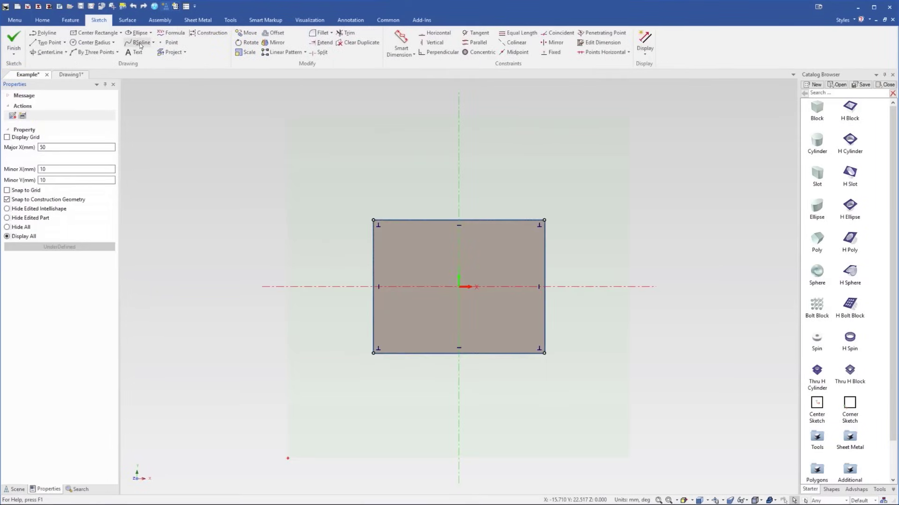
Draw a freehand B-spline from above the rectangle's upper edge, across its right half, to below its lower edge
click(139, 43)
click(581, 191)
click(537, 185)
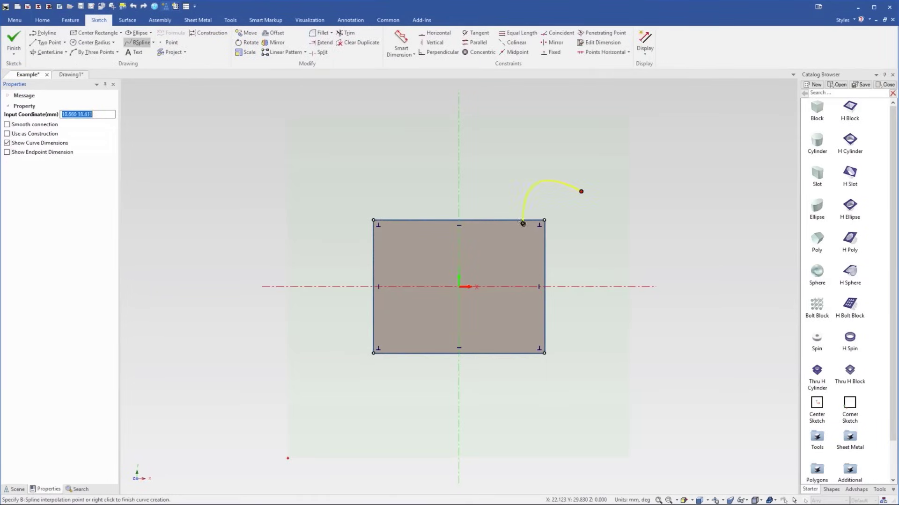
click(503, 257)
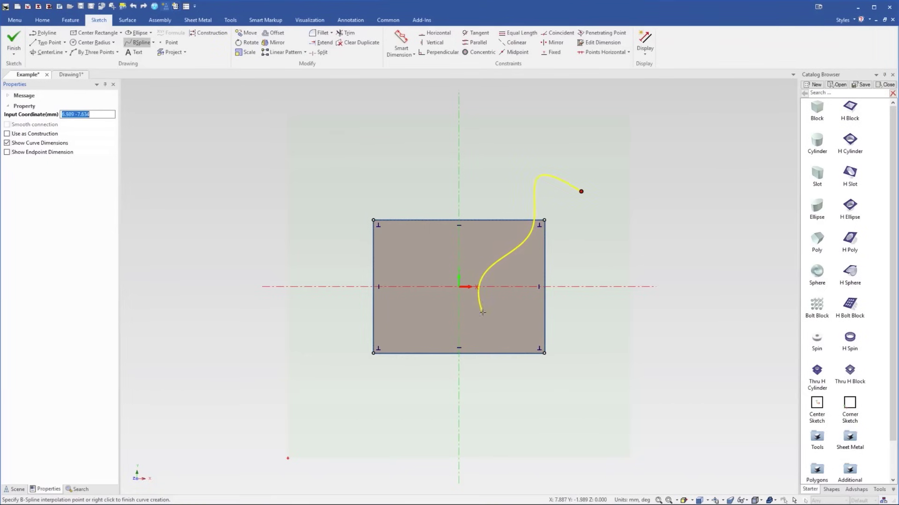
click(525, 375)
right_click(538, 389)
Trim the overhanging spline ends and the rectangle edges beyond the spline, and finish the cross-section sketch
click(341, 33)
click(564, 187)
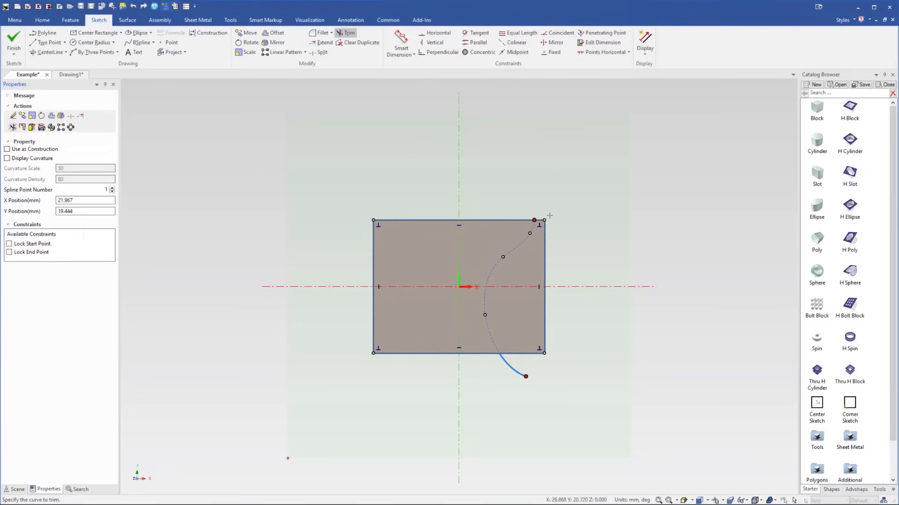
click(543, 323)
click(517, 354)
click(511, 367)
click(14, 45)
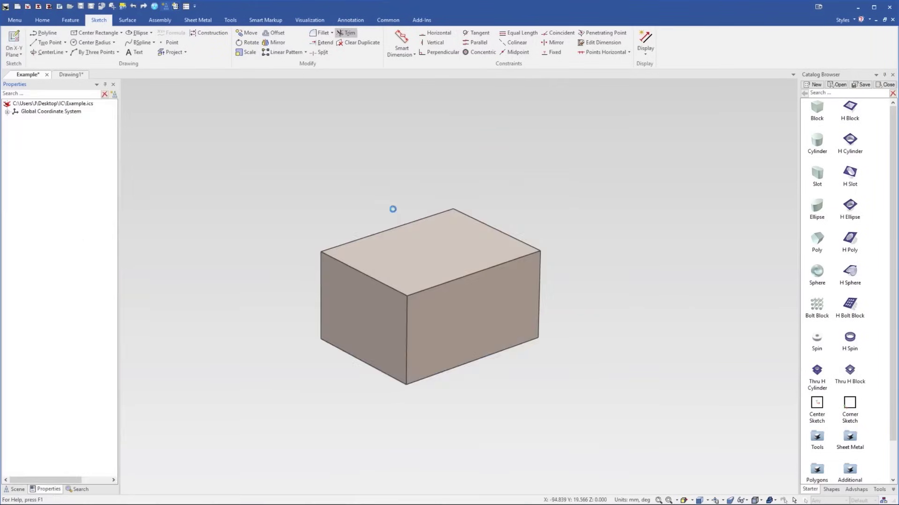
Undo the cross-section edit on the block
click(551, 228)
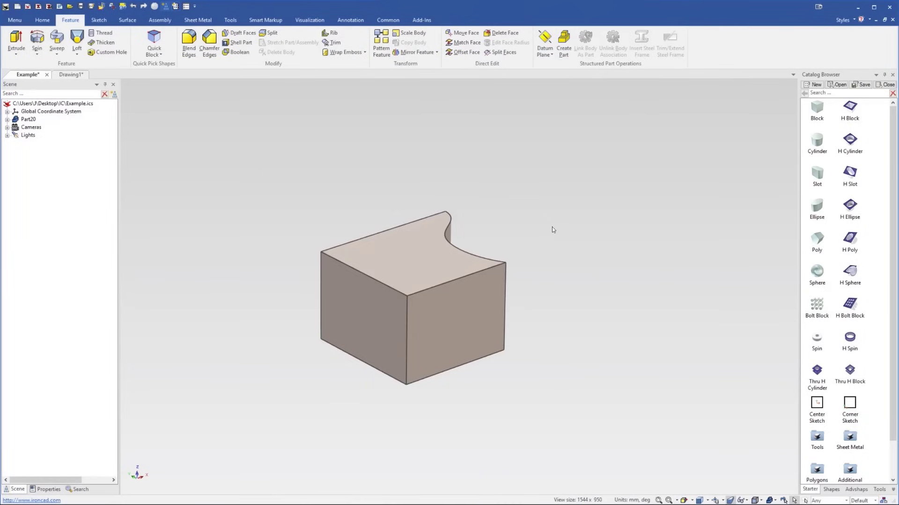
key(ctrl+z)
Resize the block into a flat plate 100 mm long, 100 mm wide and 10 mm high
click(480, 277)
click(454, 296)
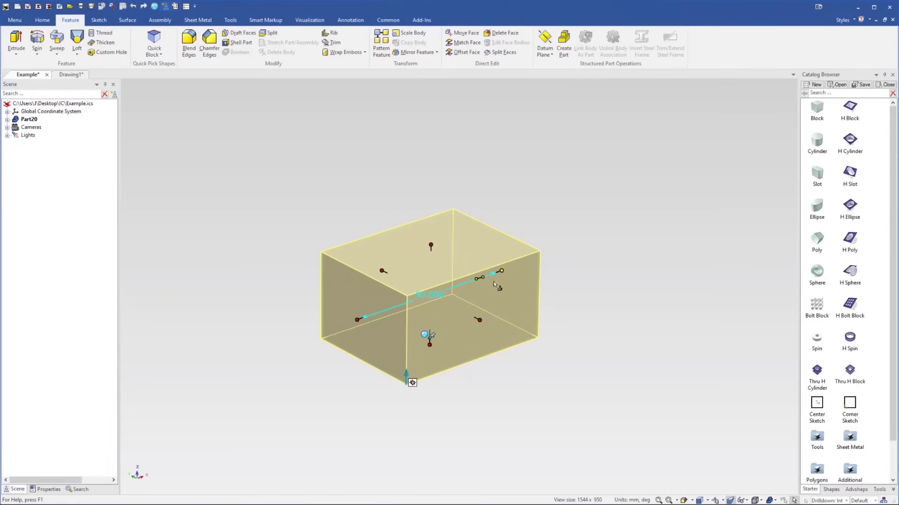
drag(502, 271, 581, 255)
text(100)
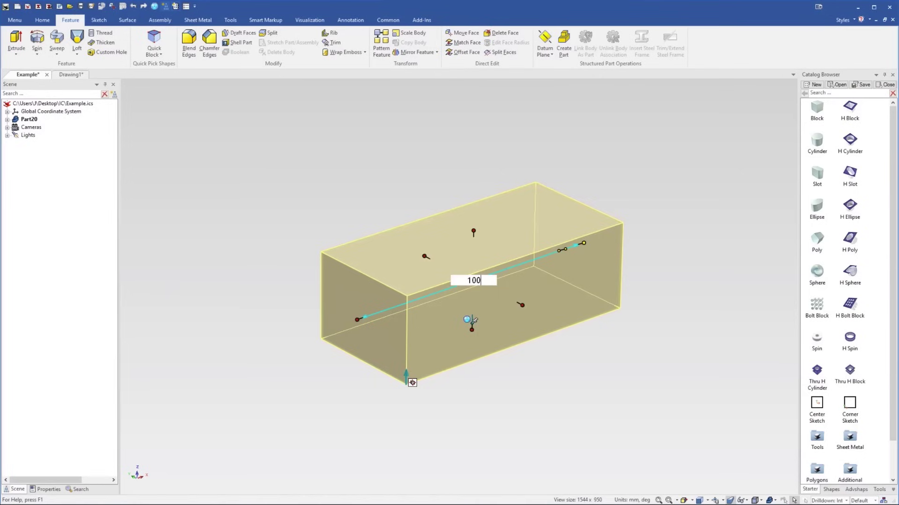
key(Tab)
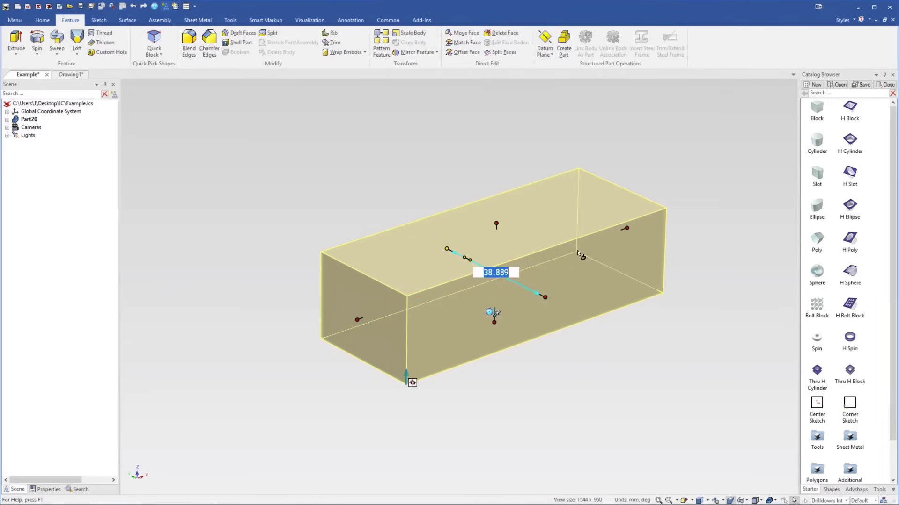
text(100)
key(Tab)
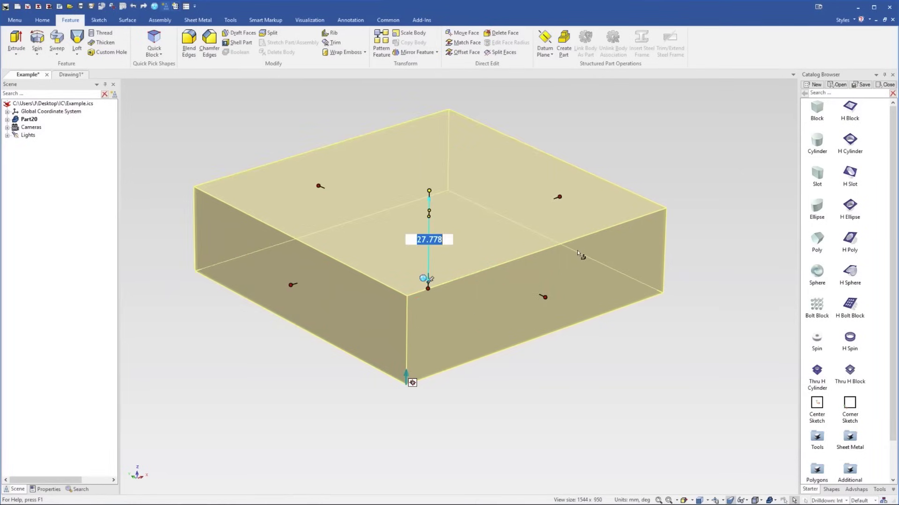
text(10)
key(Tab)
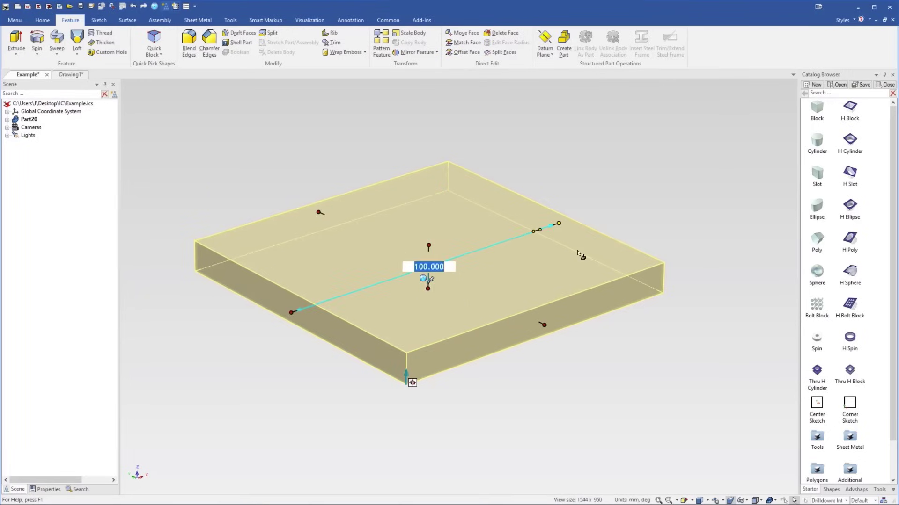
click(590, 178)
mouse_move(491, 239)
middle_down()
mouse_move(442, 279)
mouse_move(498, 263)
mouse_move(401, 231)
mouse_move(409, 253)
middle_up()
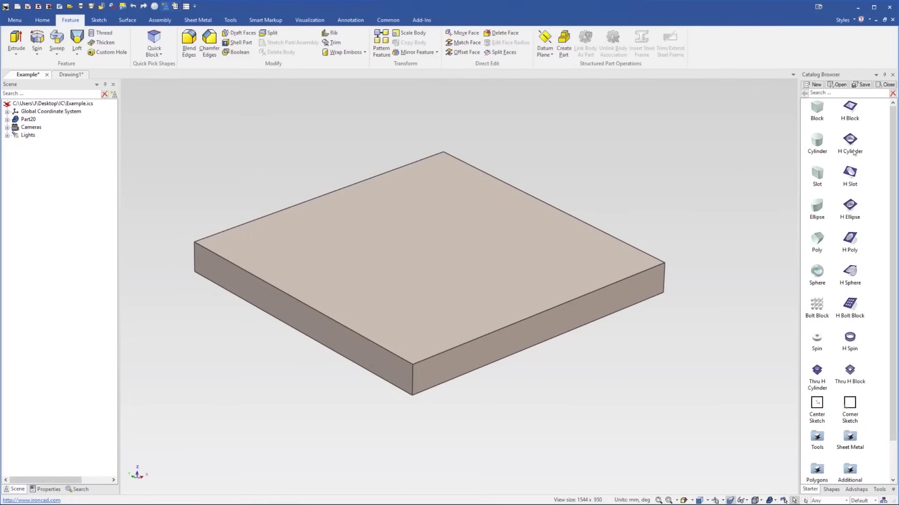
Place an H Cylinder hole at the centre of the plate's upper face and set its diameter to 10 mm
drag(852, 141, 428, 253)
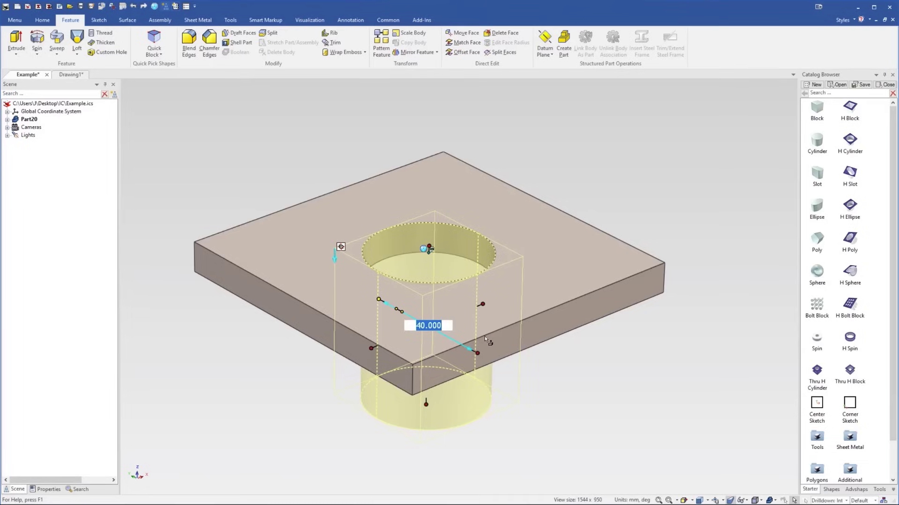
text(10)
key(Return)
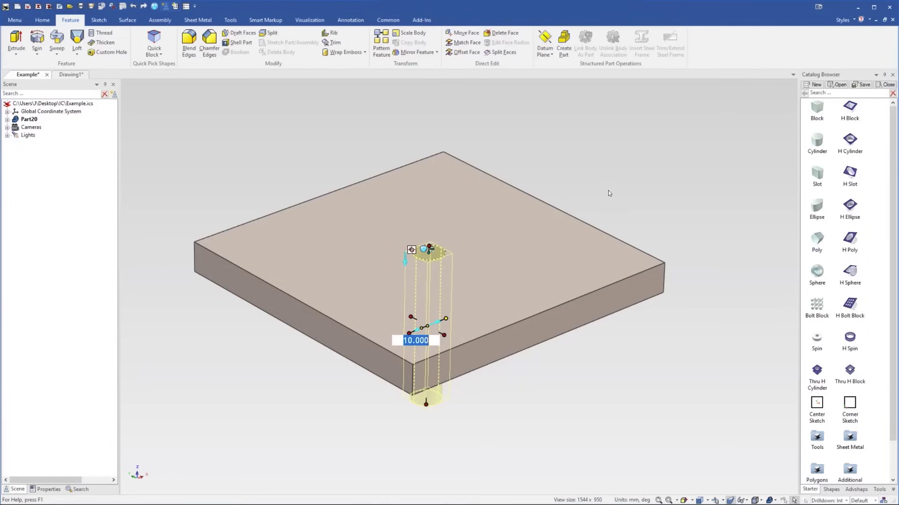
Move the hole with the TriBall to the plate's nearest corner and offset it 20 mm inward along each adjoining edge
key(F10)
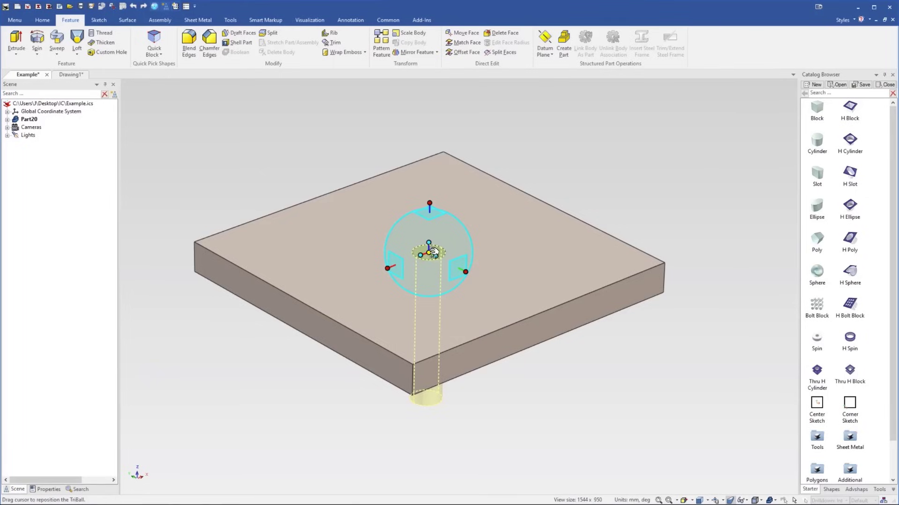
drag(432, 253, 370, 386)
text(20)
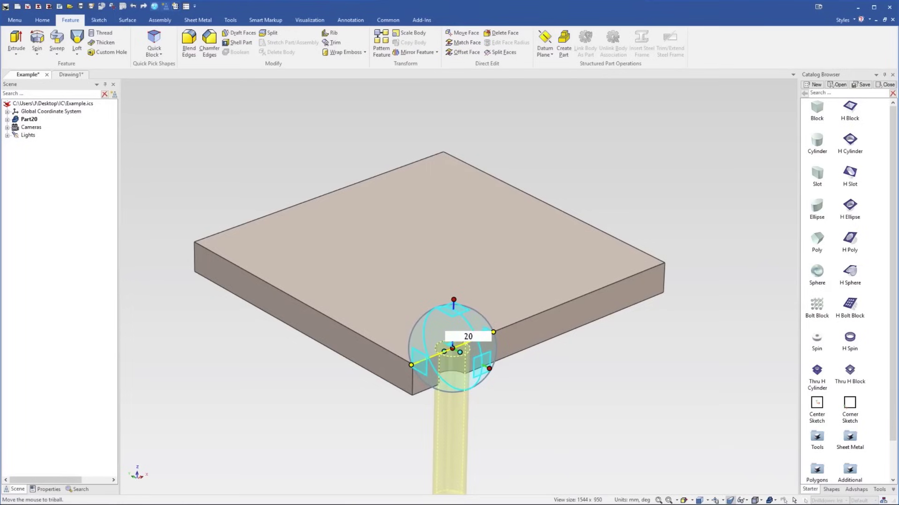
key(Return)
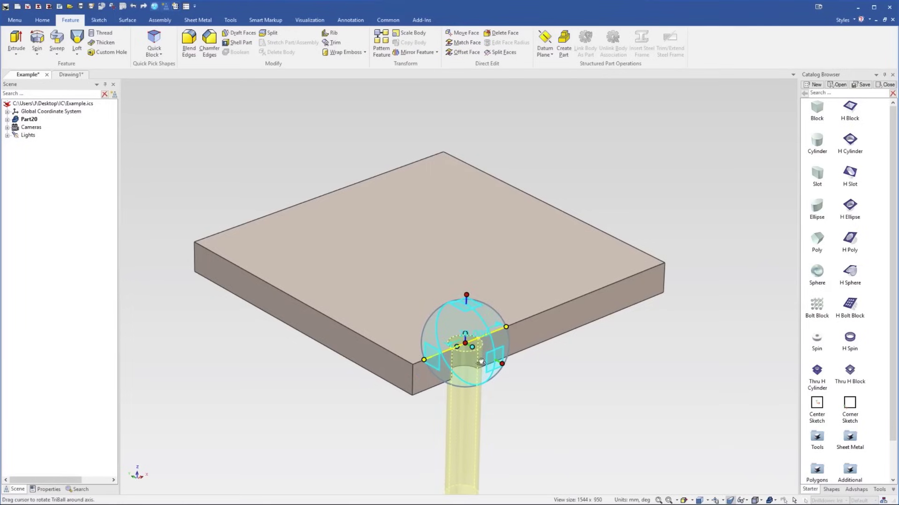
drag(497, 364, 502, 364)
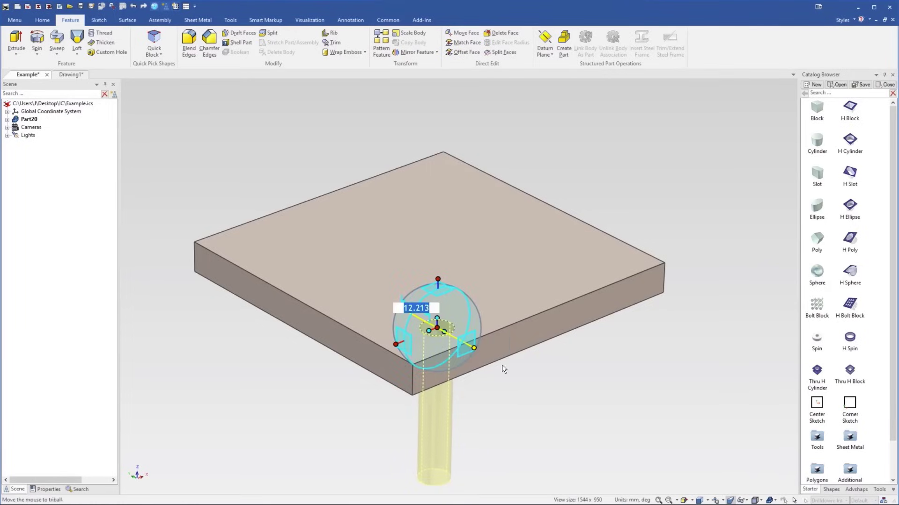
text(20)
key(Return)
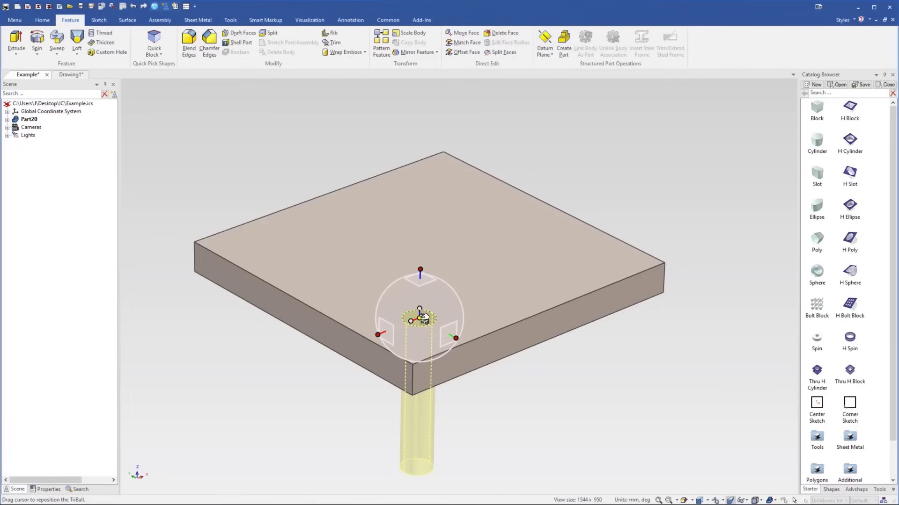
Reposition only the TriBall to the midpoint of the plate's front-right upper edge and mirror the hole across it as a link
drag(423, 319, 593, 290)
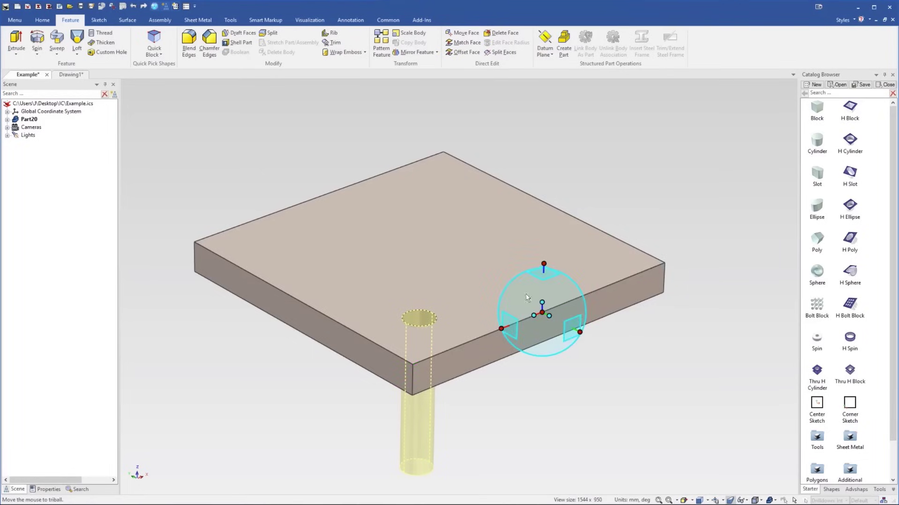
right_click(537, 317)
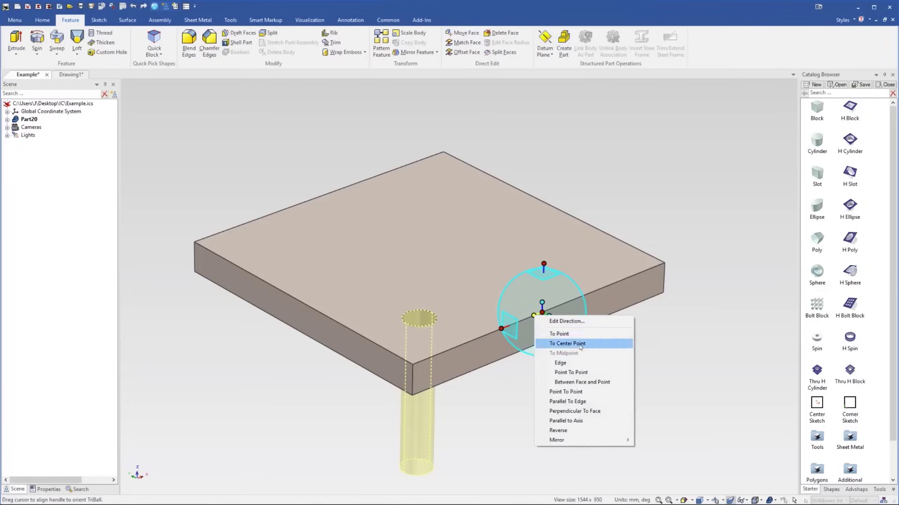
mouse_move(594, 441)
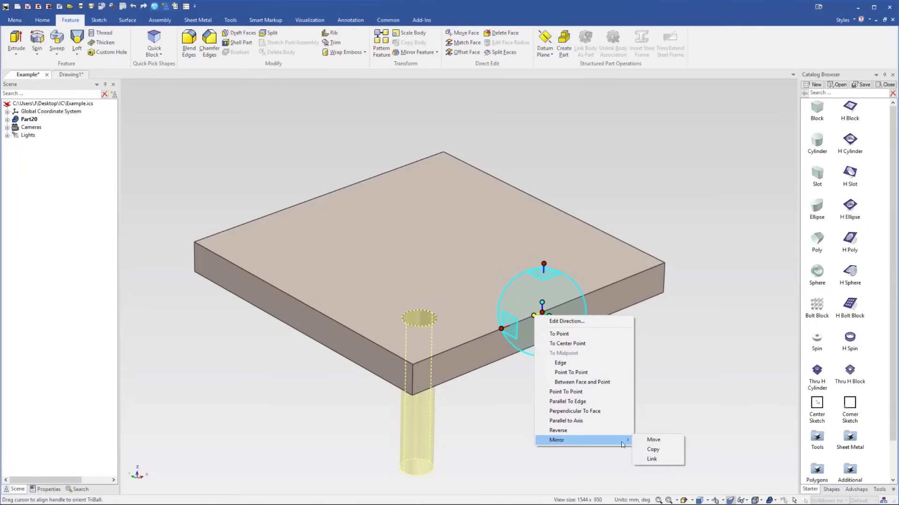
click(655, 460)
middle_drag(528, 317, 576, 238)
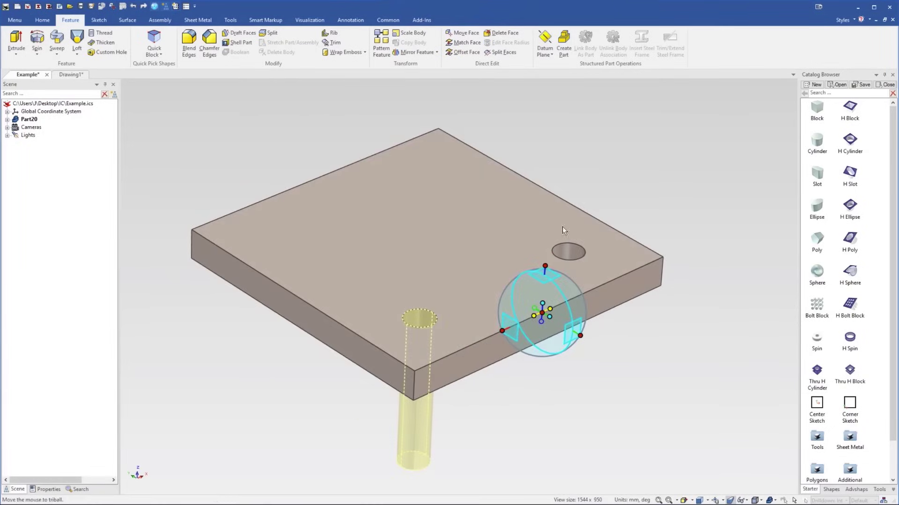
click(569, 250)
middle_drag(556, 270, 527, 280)
Reposition only the detached TriBall to the centre of the plate's upper face and reattach it to the hole
key(F10)
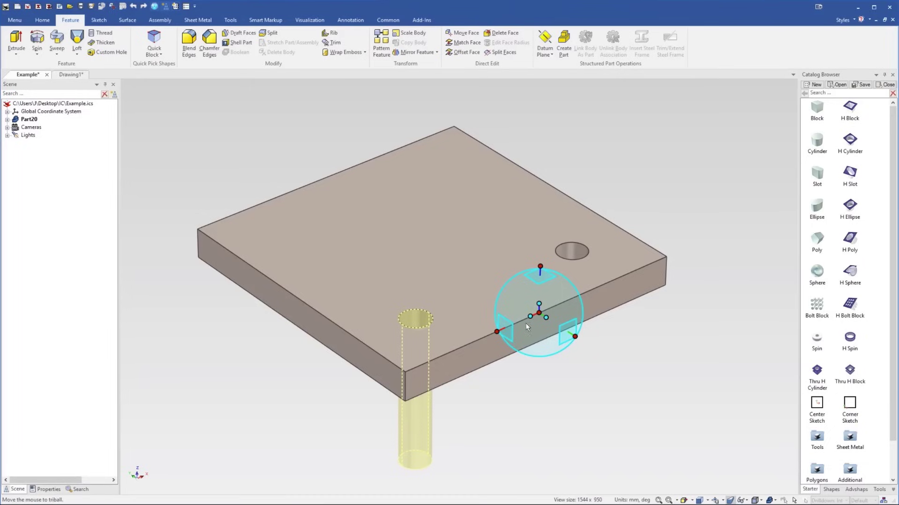
drag(548, 315, 302, 300)
click(254, 316)
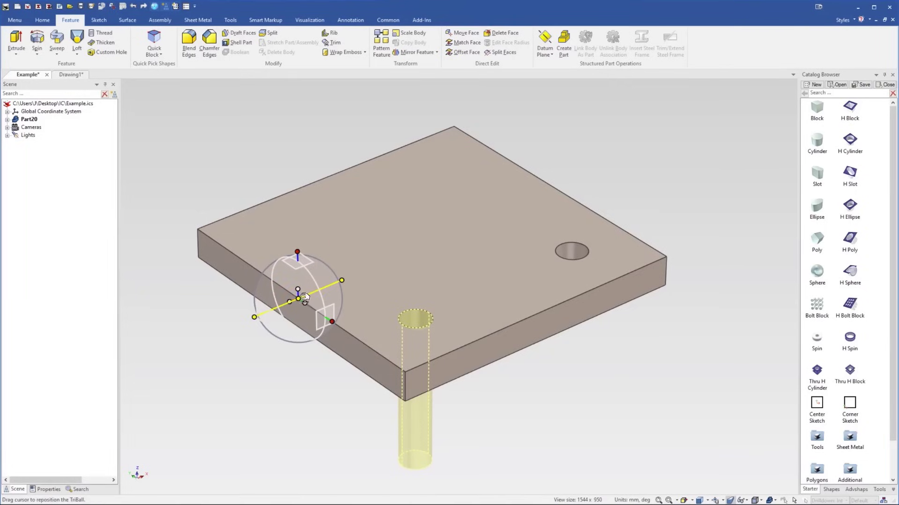
drag(303, 299, 430, 243)
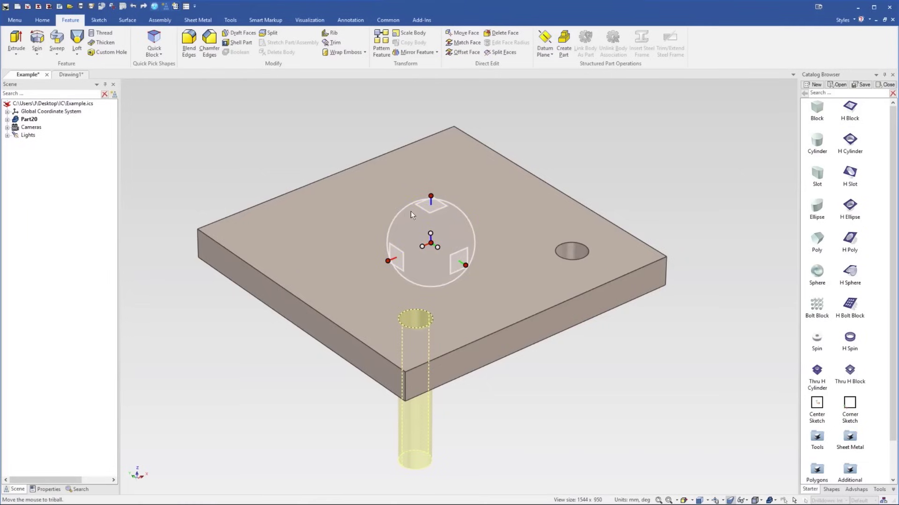
key(space)
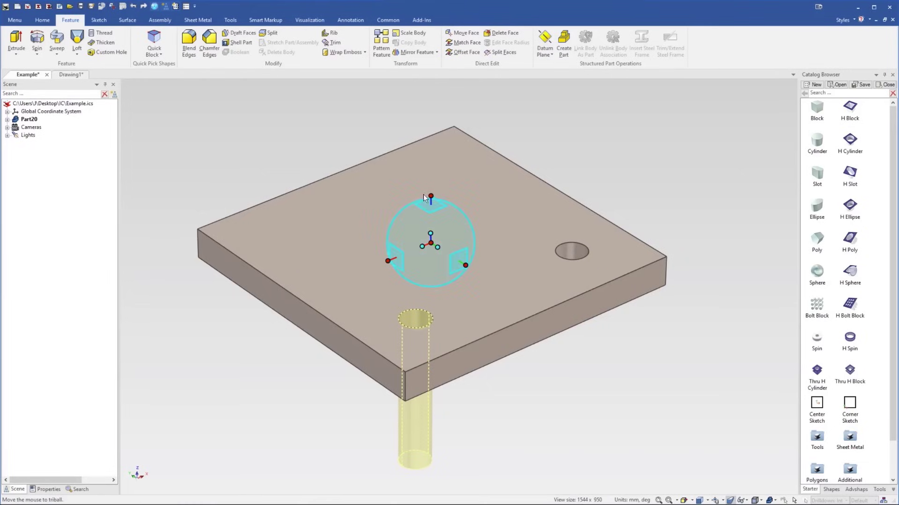
Create two linked copies of the hole at 90° increments about the TriBall's vertical axis to fill the remaining corners
click(432, 196)
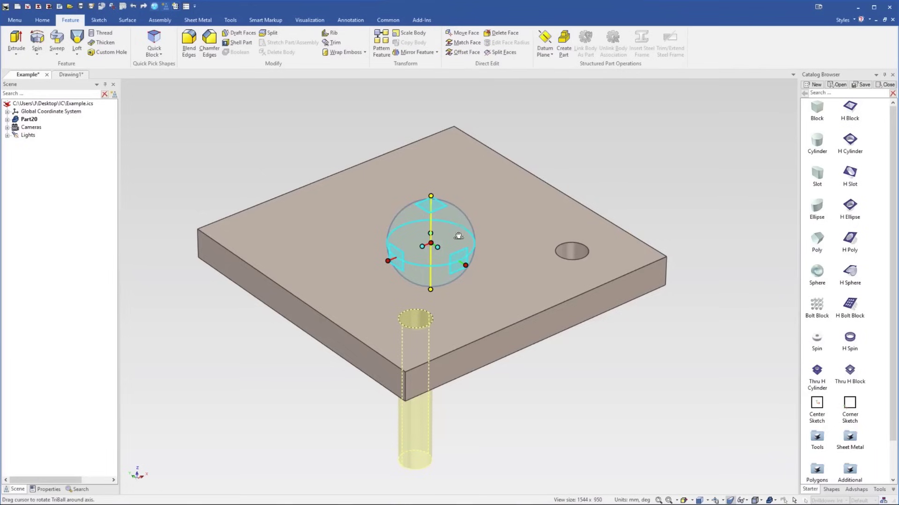
drag(459, 237, 418, 243)
right_drag(417, 242, 418, 242)
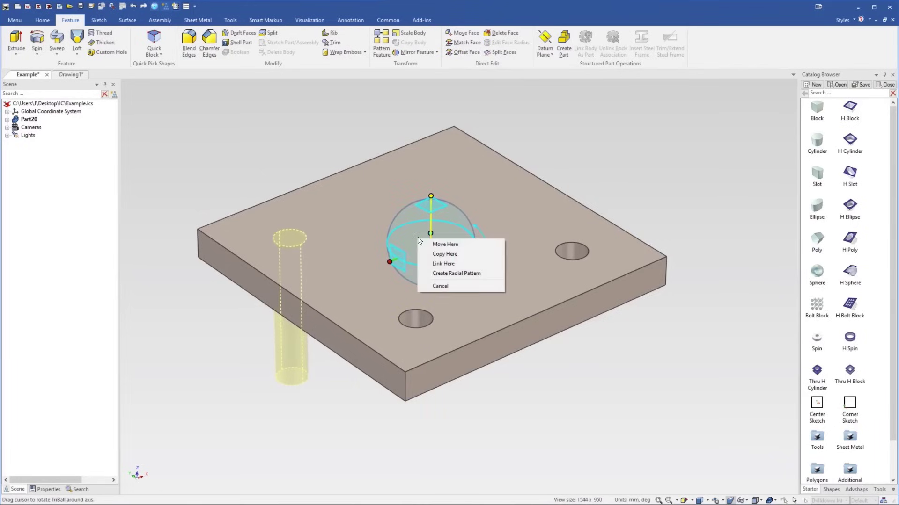
click(466, 265)
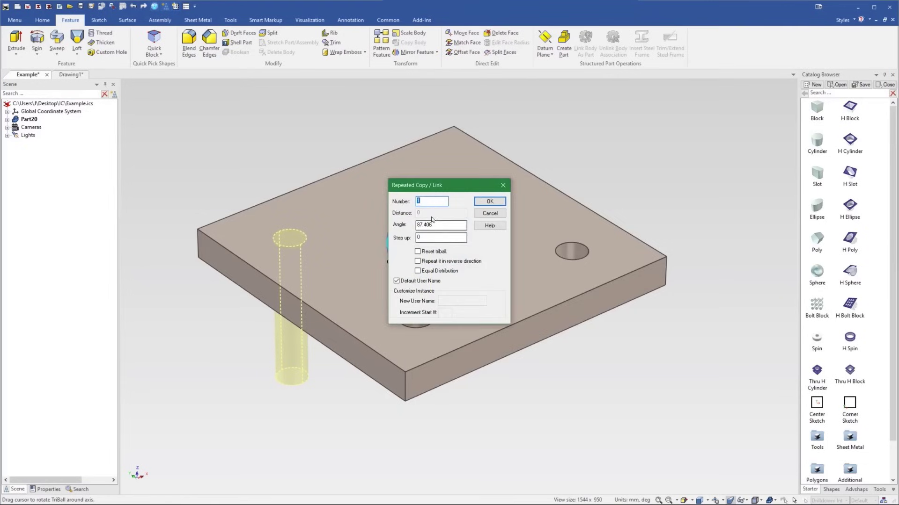
key(Tab)
text(90)
click(497, 201)
click(614, 166)
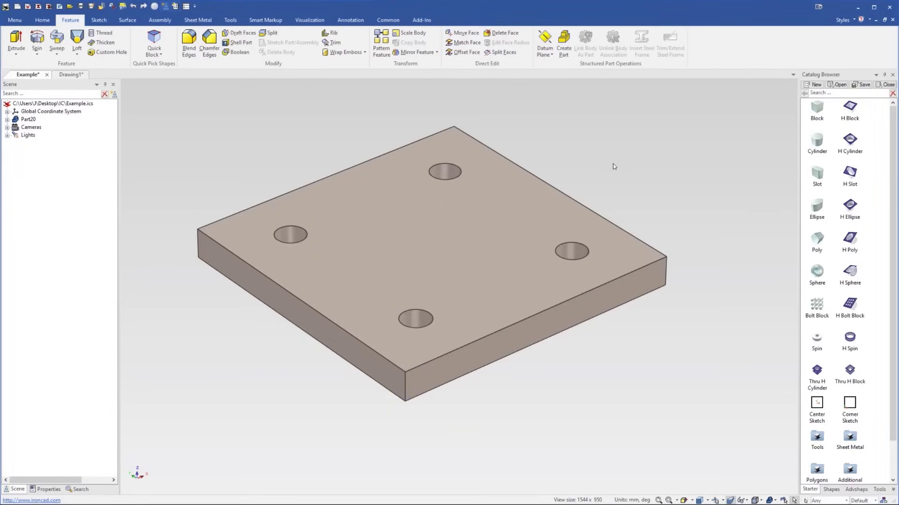
Set the diameter of the linked corner holes to 8 mm through the hole at the plate's far corner
click(574, 256)
click(574, 256)
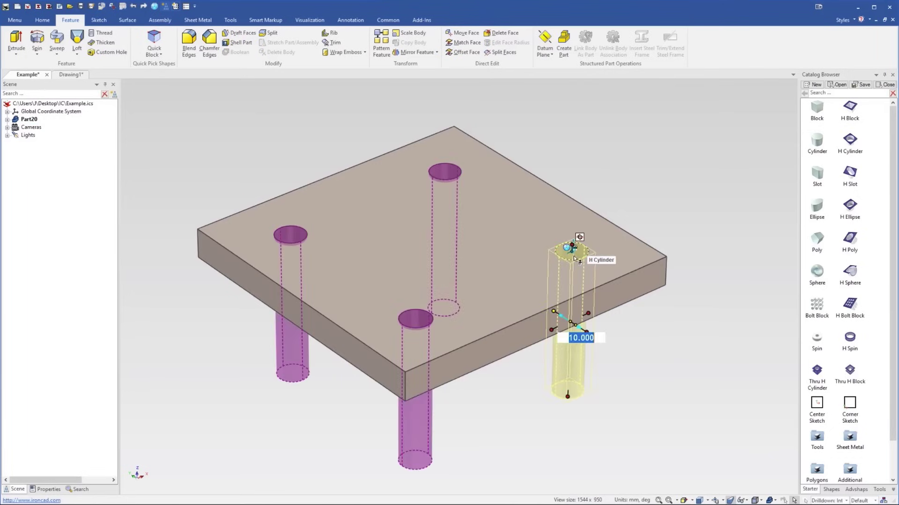
click(433, 176)
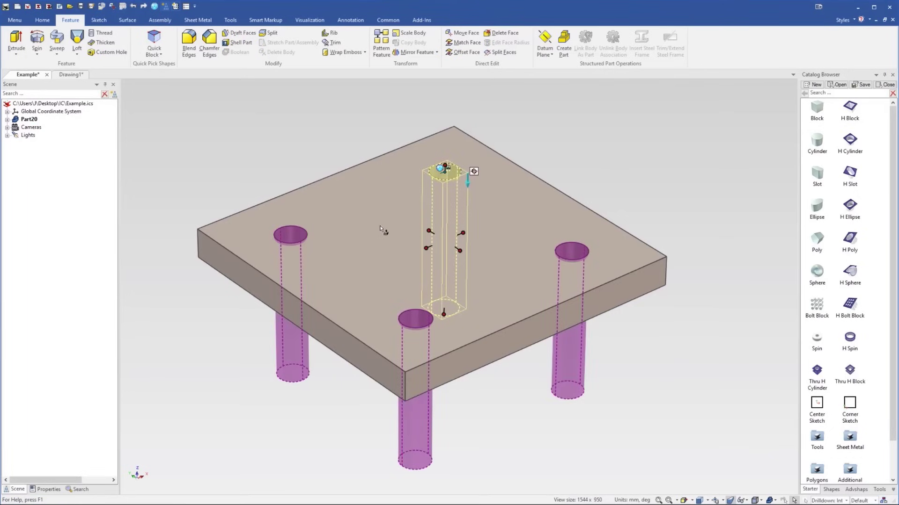
click(429, 231)
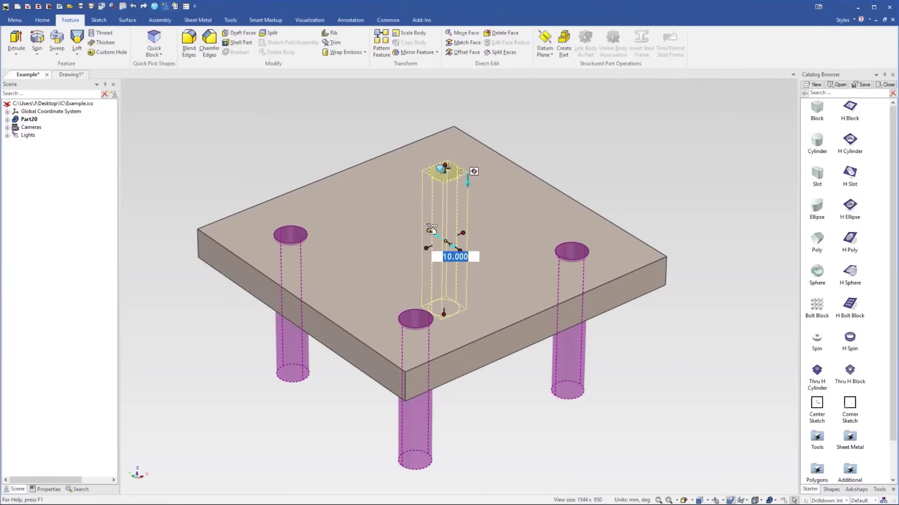
text(8)
key(Return)
click(571, 147)
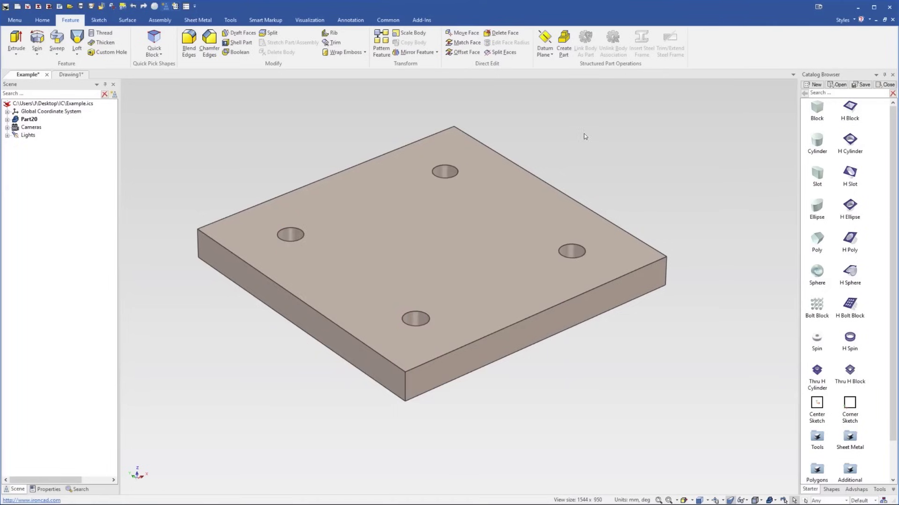
Unlink the hole near the plate's left corner from the other linked holes
click(295, 234)
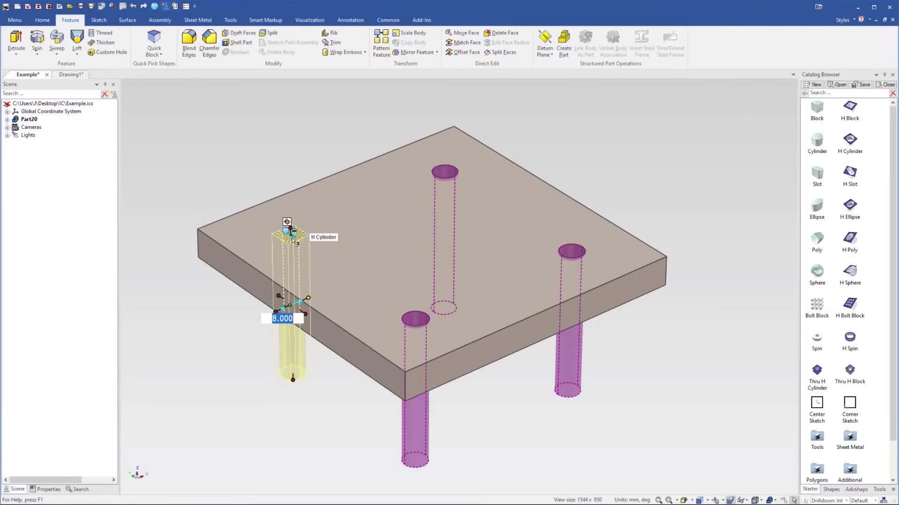
right_click(287, 240)
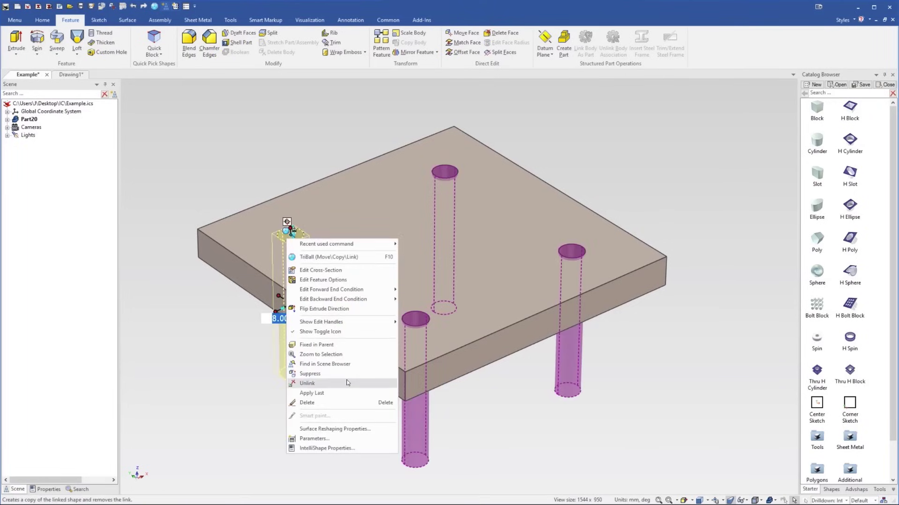
click(307, 383)
scroll(447, 295, down, 2)
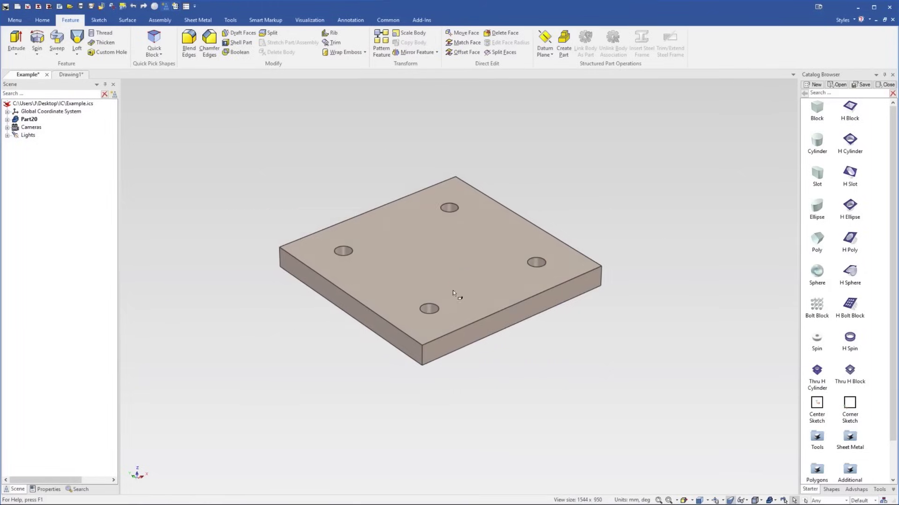
drag(447, 292, 449, 291)
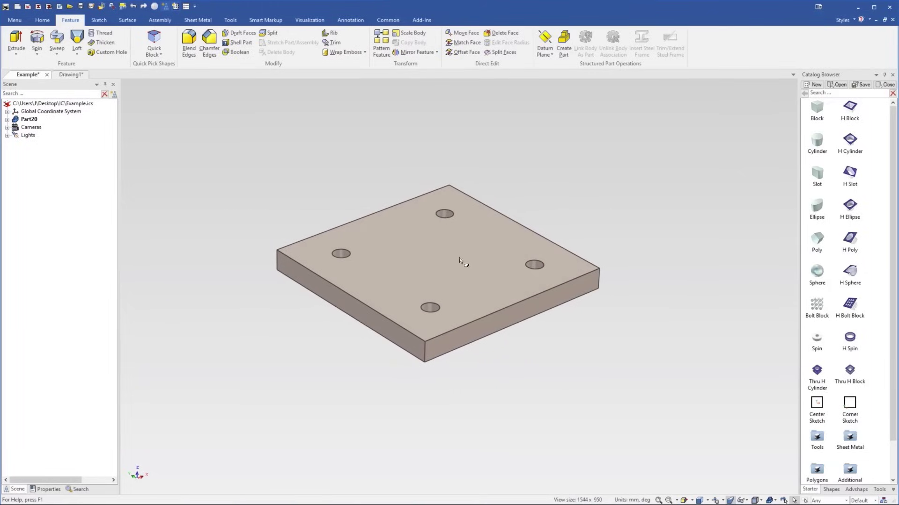
click(428, 220)
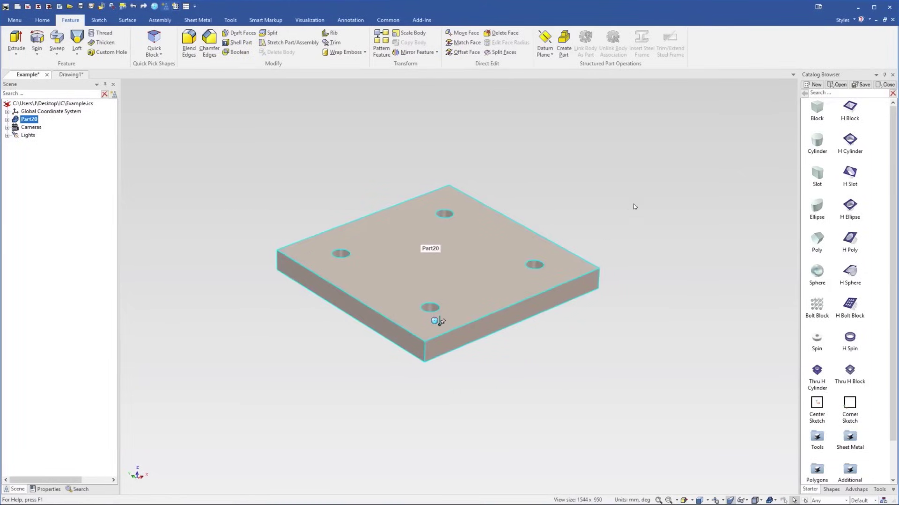
click(657, 186)
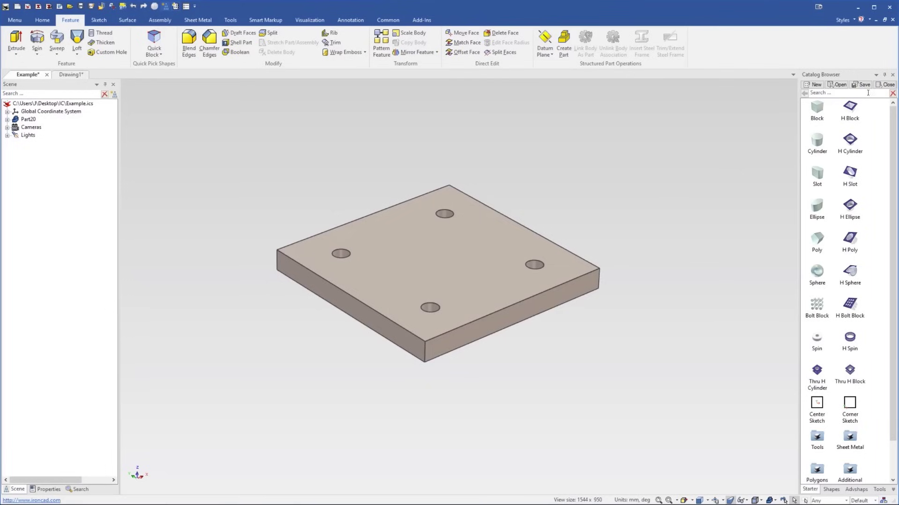
scroll(441, 278, up, 2)
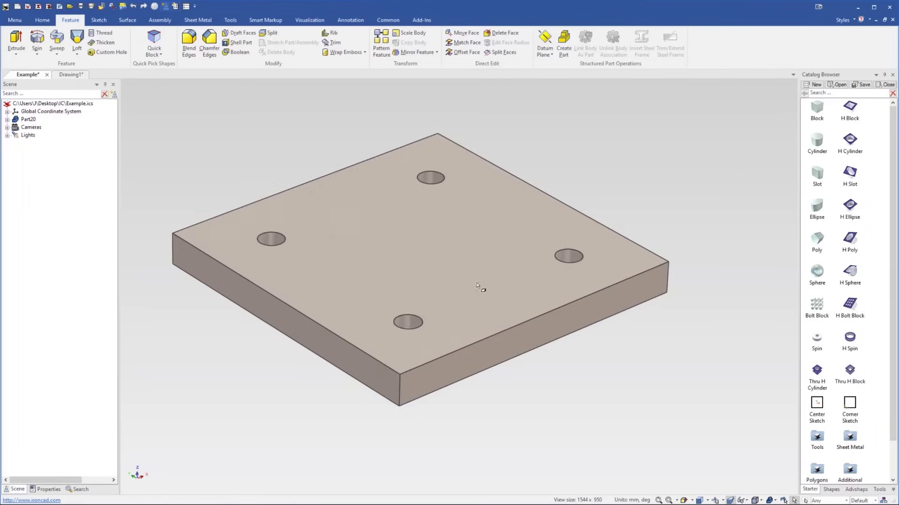
middle_drag(456, 331, 466, 215)
scroll(398, 262, down, 2)
middle_drag(437, 243, 421, 254)
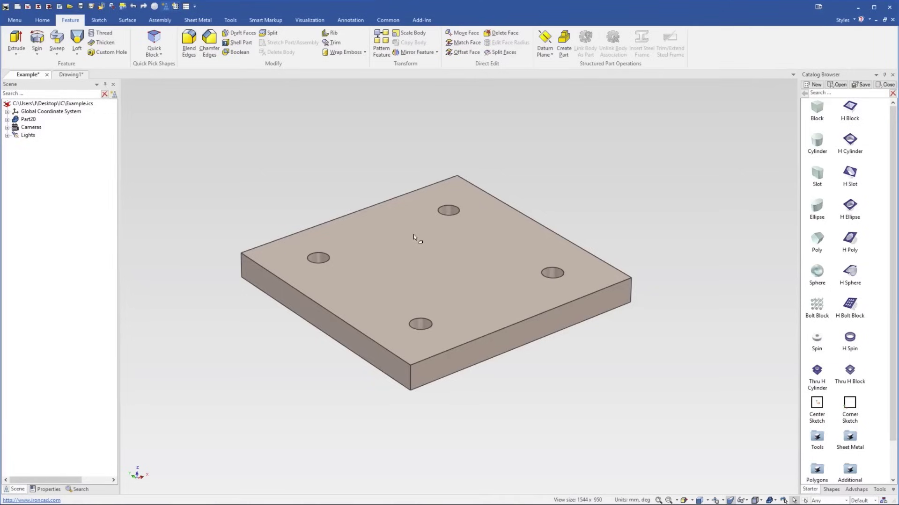
Add a catalog Block to the plate's upper face by its front-right edge and extend it flush with the plate's side face
drag(818, 106, 572, 263)
drag(507, 300, 531, 347)
click(531, 347)
scroll(489, 315, up, 5)
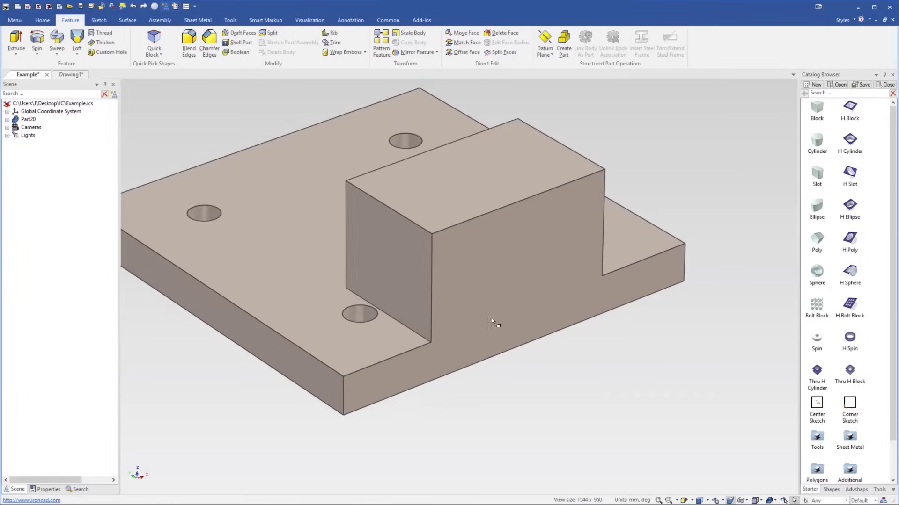
mouse_move(464, 328)
mouse_down()
mouse_move(447, 277)
mouse_move(437, 279)
mouse_move(453, 313)
mouse_move(474, 316)
mouse_move(460, 315)
mouse_up()
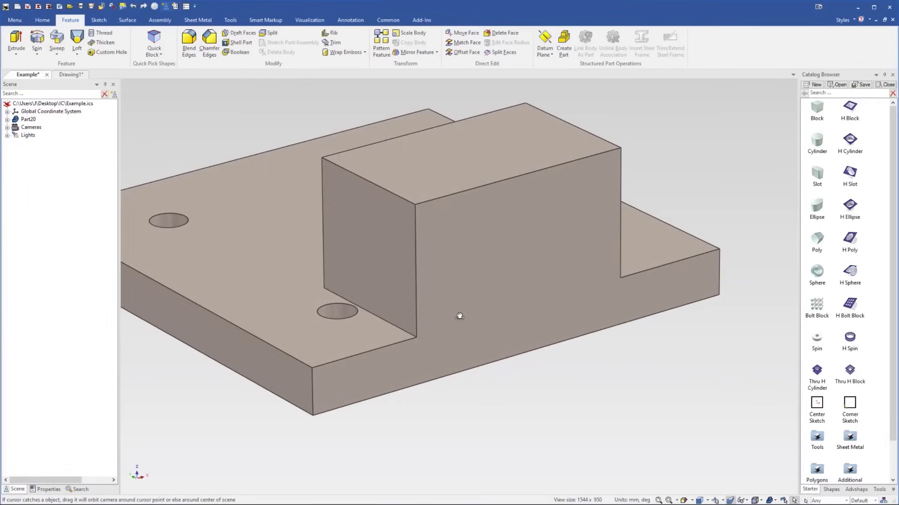
Expand the plate part in the scene tree and highlight both of its block shapes to examine the part's structure
click(300, 253)
middle_drag(340, 274, 431, 285)
click(25, 120)
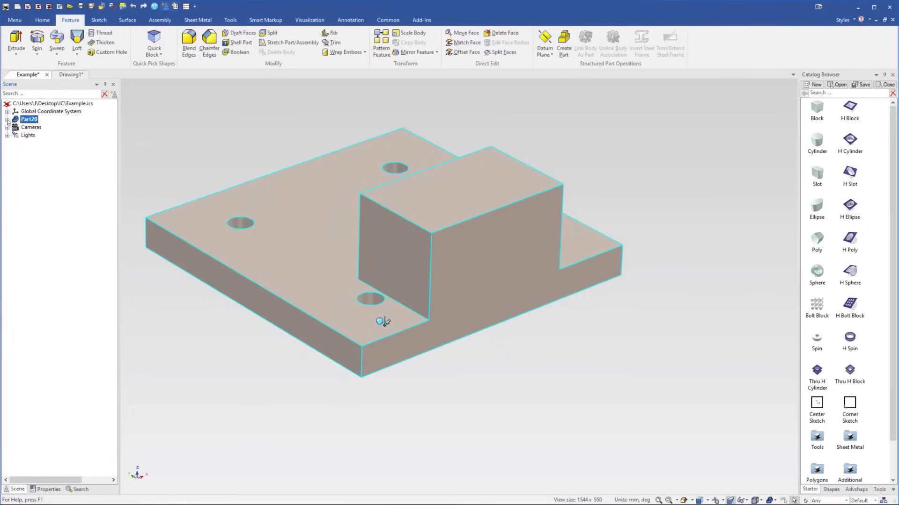
click(7, 119)
click(34, 128)
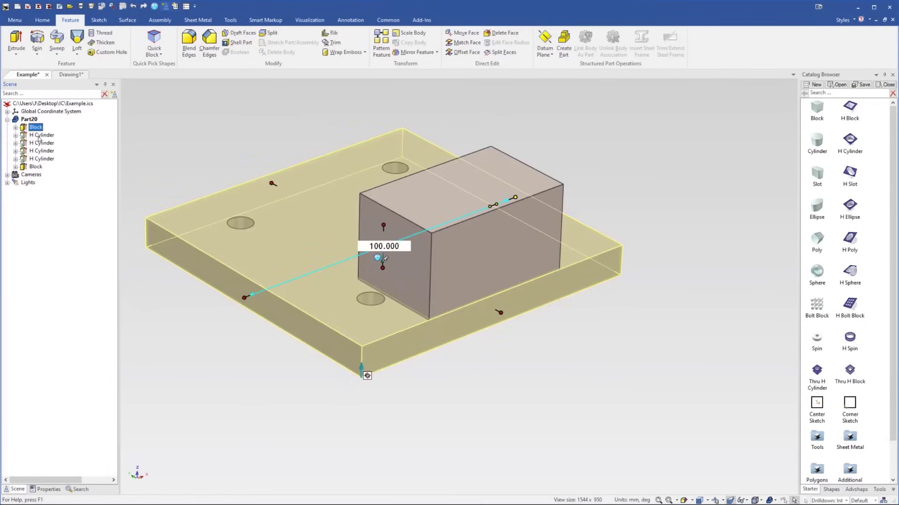
click(36, 167)
Delete the added block shape from the plate part
click(495, 290)
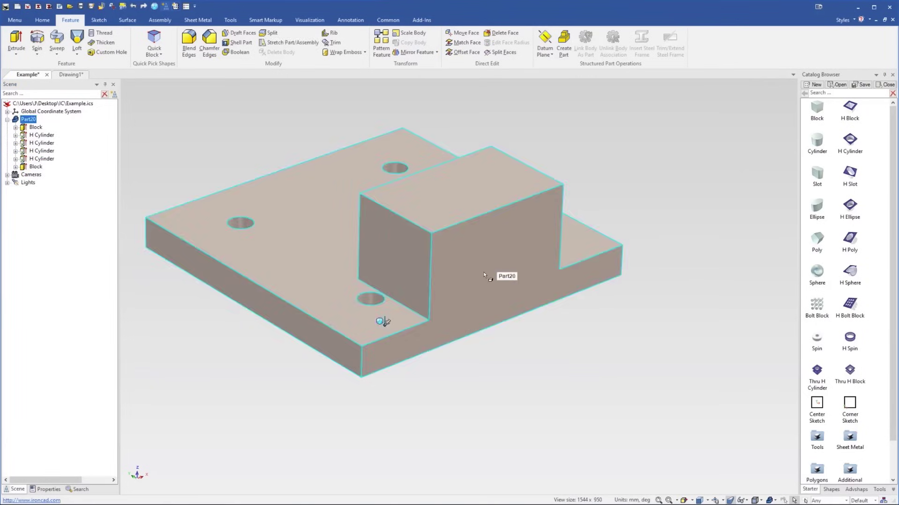
click(484, 271)
key(Delete)
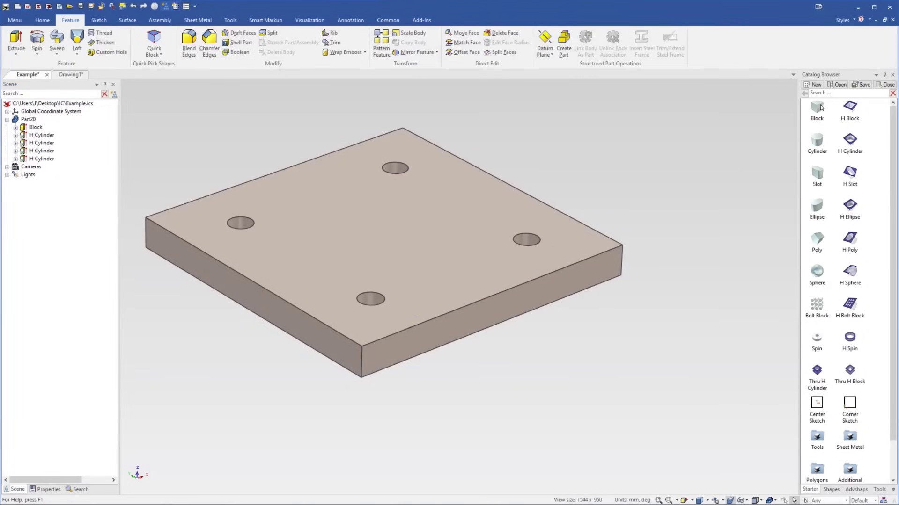
Place a catalog Block as a separate part on the plate's upper face and extend it flush with the plate's front-right side
right_drag(819, 108, 450, 264)
click(507, 277)
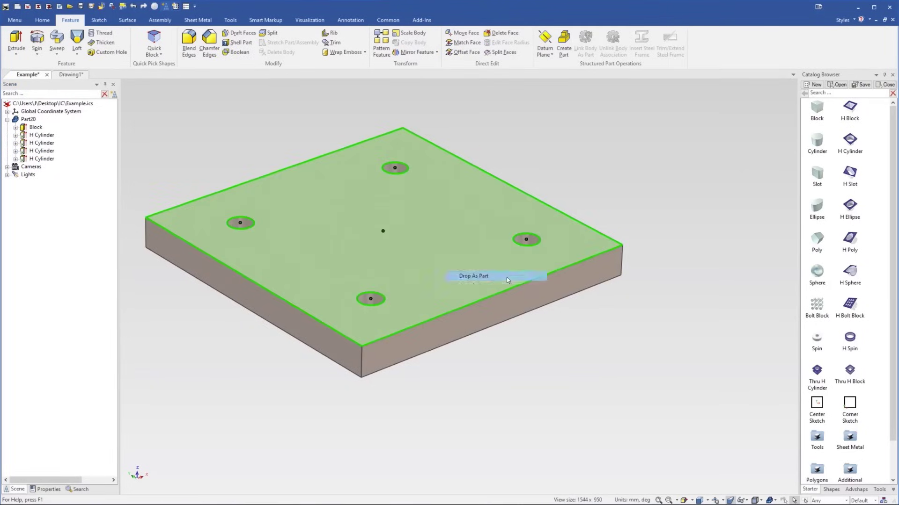
click(485, 254)
drag(491, 251, 522, 300)
click(492, 346)
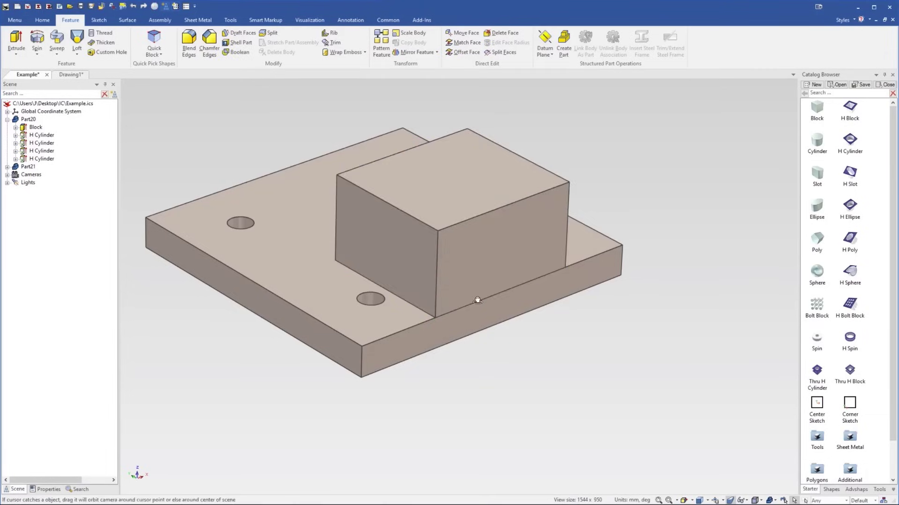
middle_drag(475, 301, 464, 286)
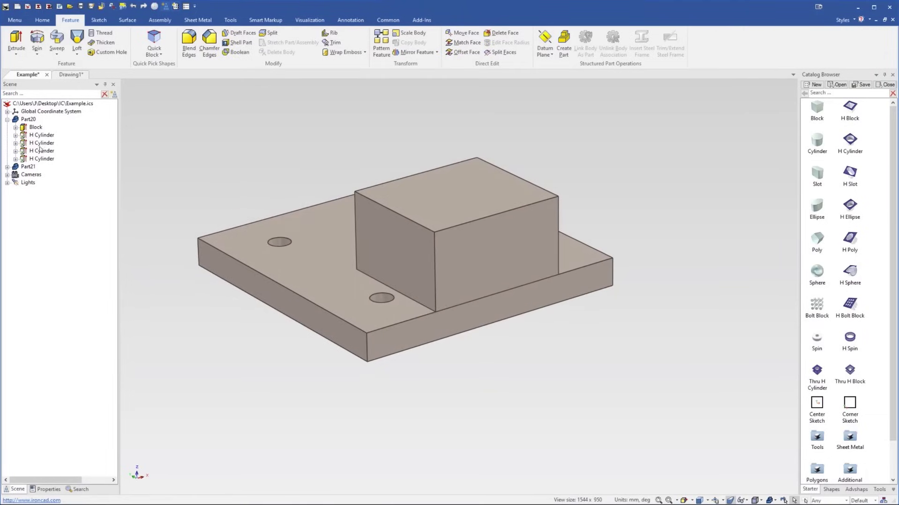
Select the plate and the new block in turn to examine them as separate parts
click(27, 119)
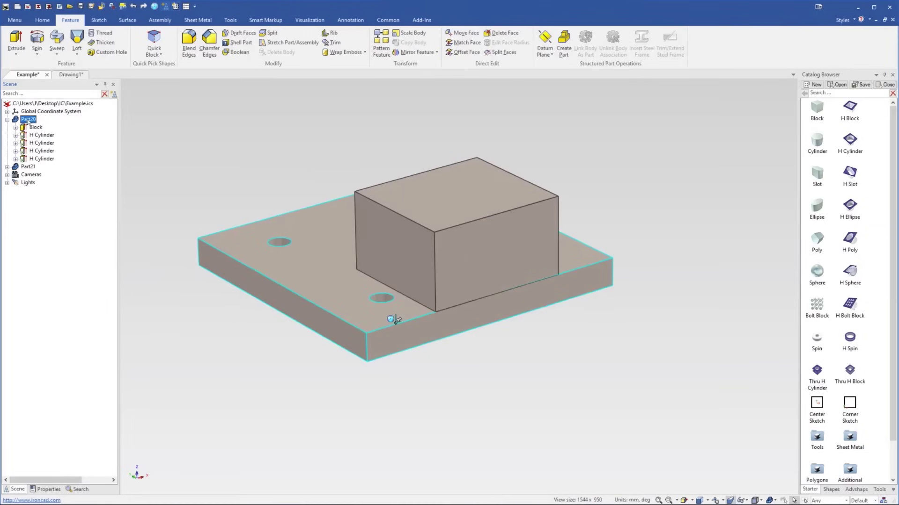
click(32, 167)
click(470, 372)
click(346, 270)
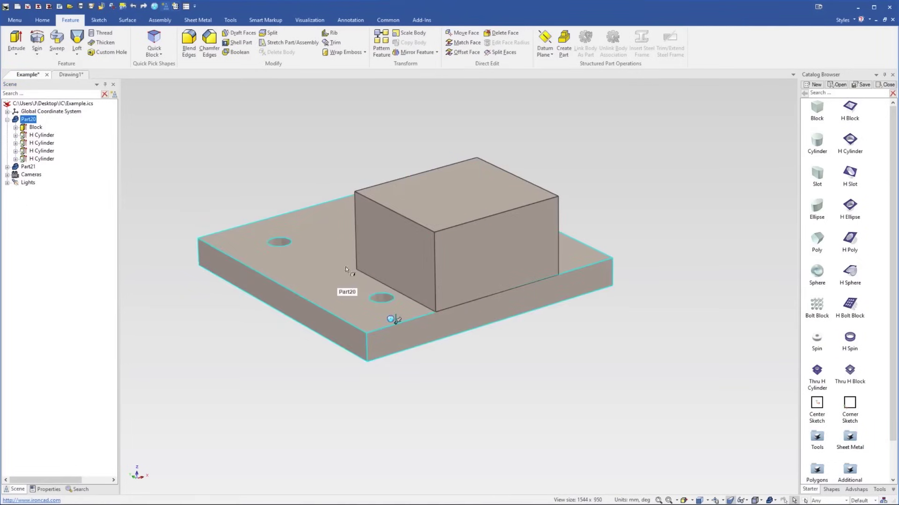
click(426, 231)
middle_drag(465, 247, 513, 231)
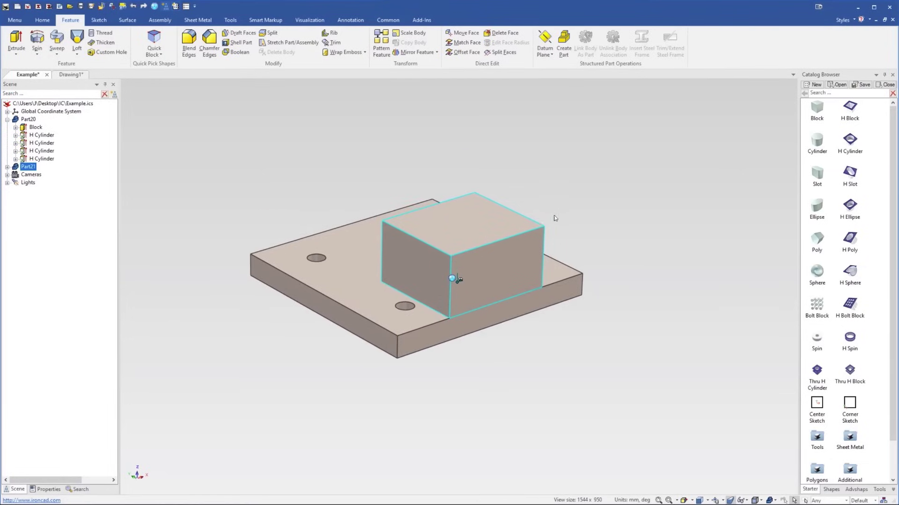
click(356, 282)
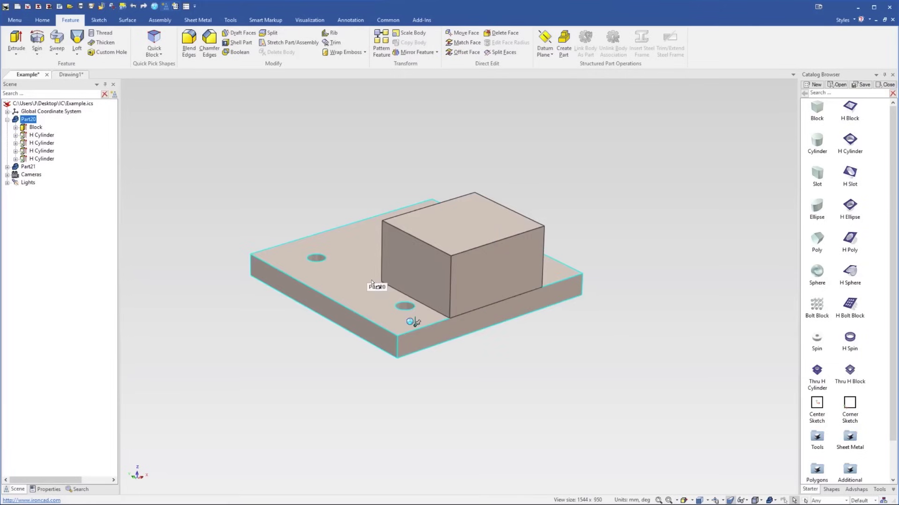
click(492, 272)
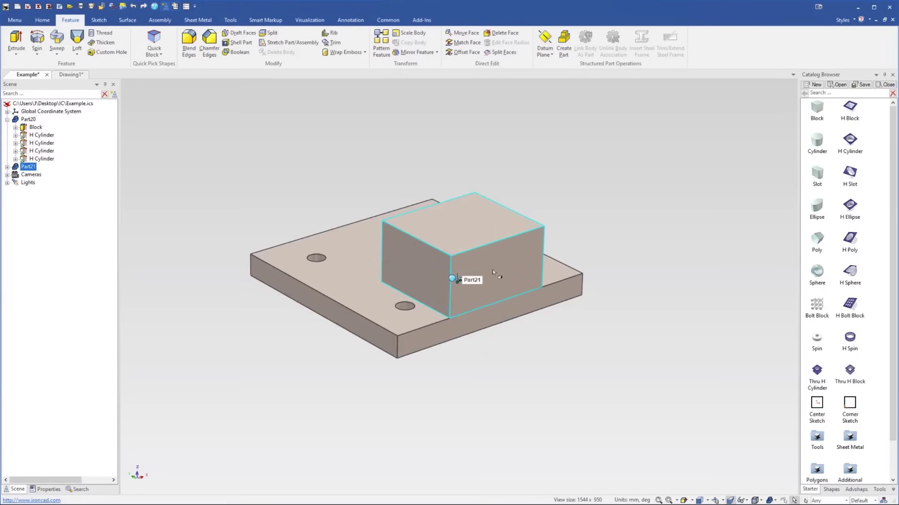
Edit the new block's cross-section, replacing its rectangle with the projected outline and holes of the plate's upper face
click(429, 265)
right_click(404, 248)
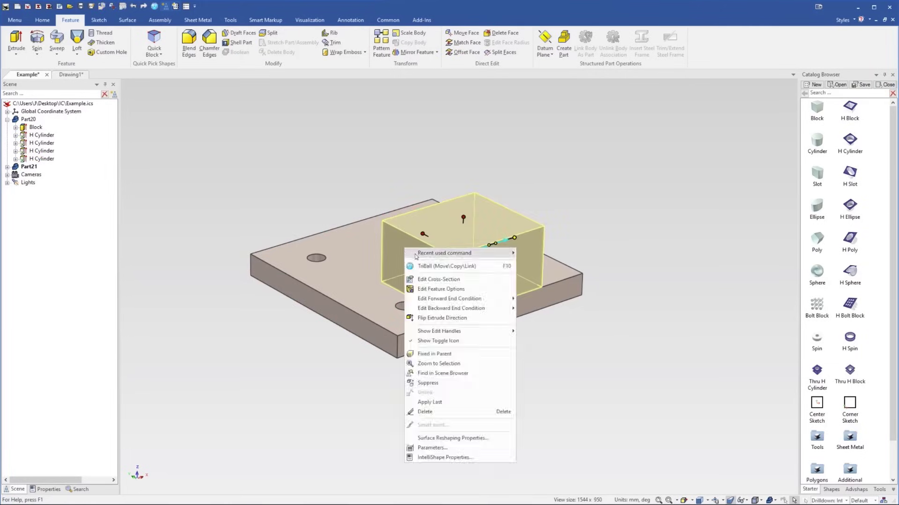
click(443, 279)
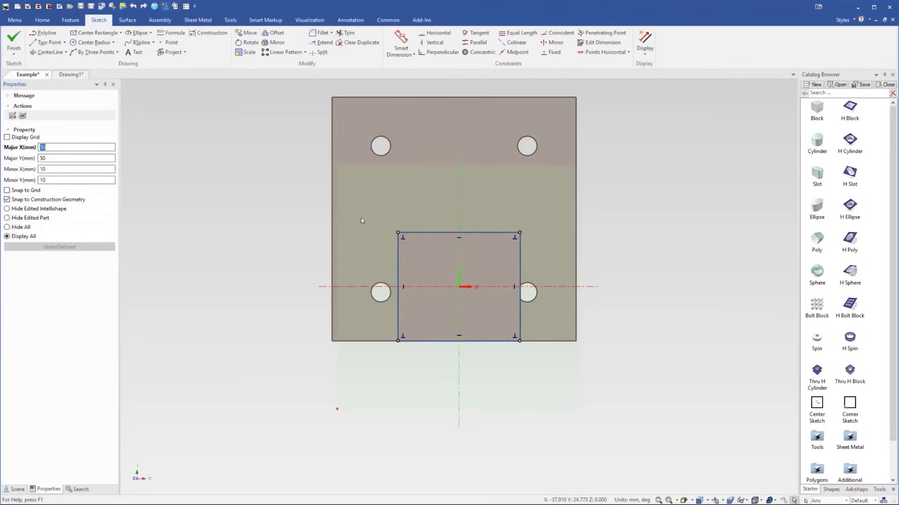
mouse_move(356, 208)
mouse_down()
mouse_move(510, 363)
mouse_move(552, 367)
mouse_up()
click(167, 53)
click(422, 169)
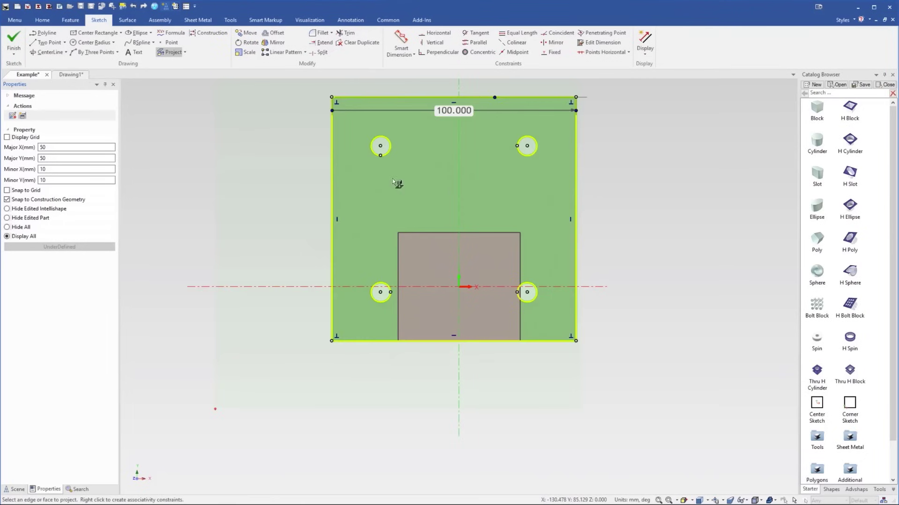
click(15, 41)
Reduce the height of the new block part from its upper face
drag(416, 198, 430, 229)
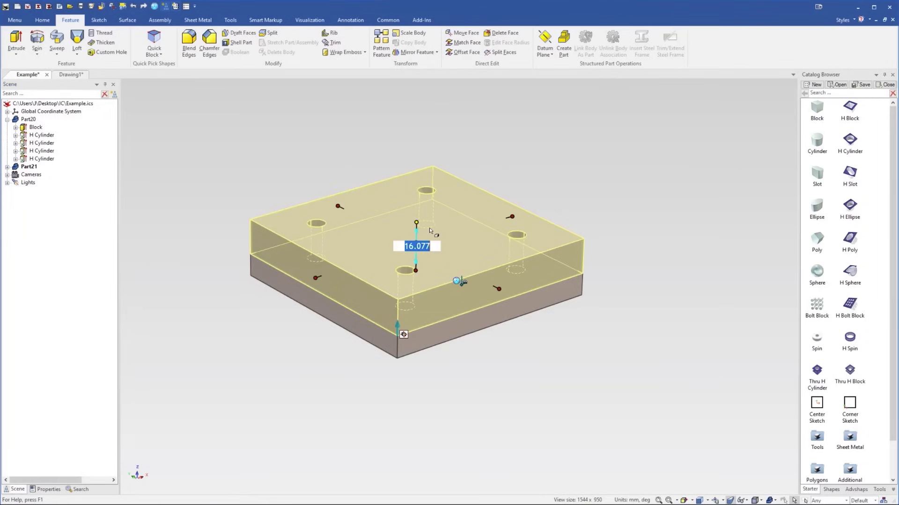
key(Return)
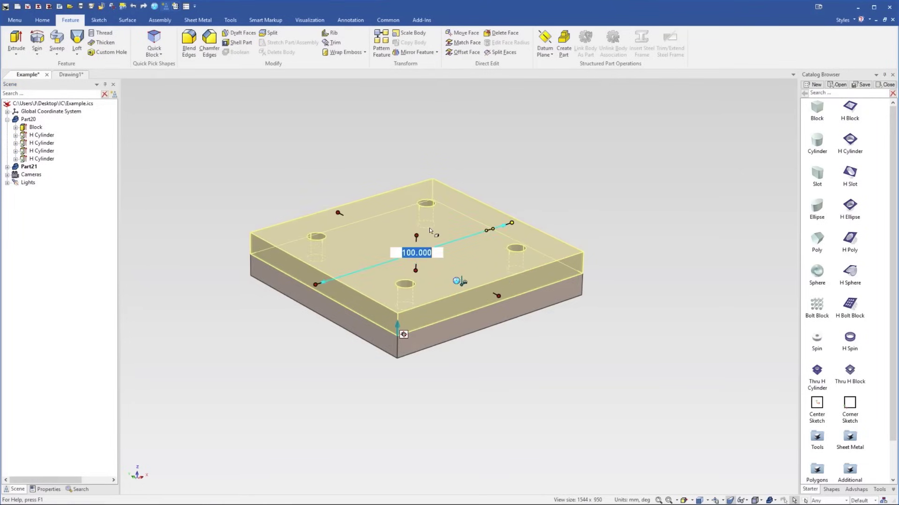
Blend the four vertical corner edges of the upper part with a constant radius of 20 mm
click(651, 171)
middle_drag(403, 298, 404, 301)
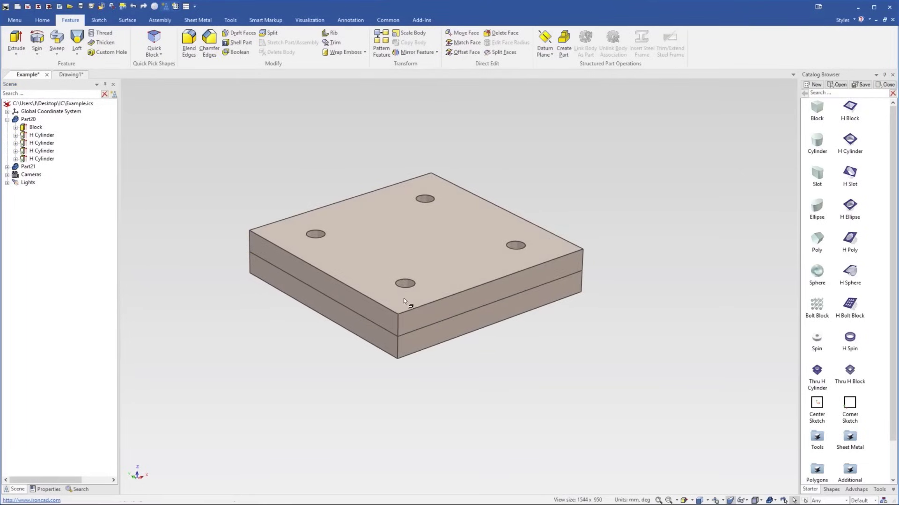
click(189, 42)
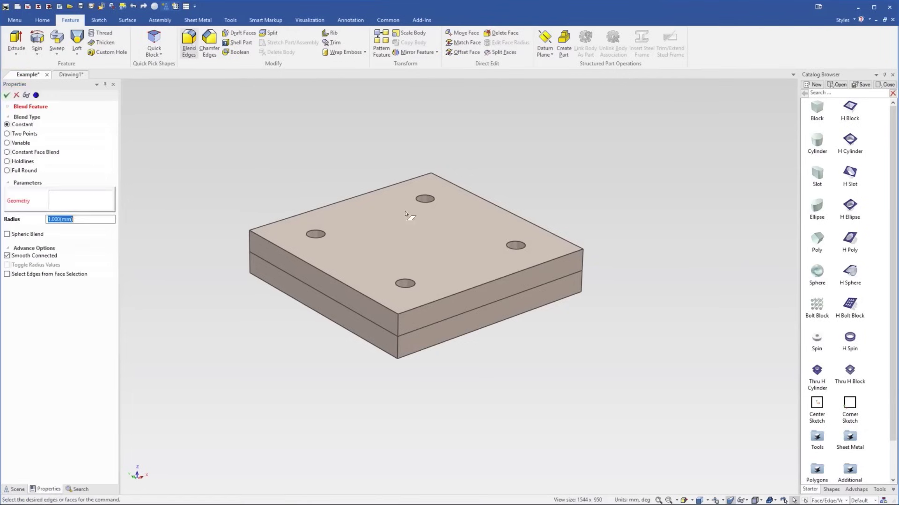
click(398, 323)
text(20)
key(Tab)
click(582, 262)
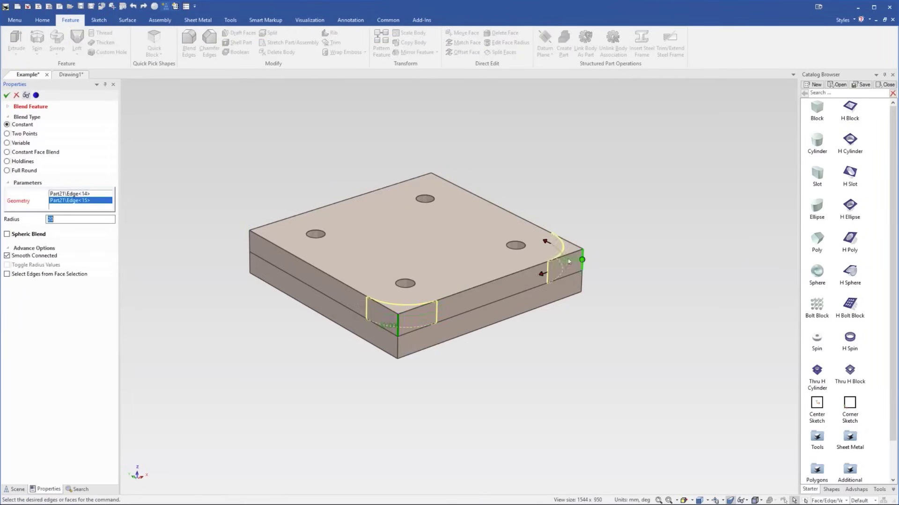
click(249, 241)
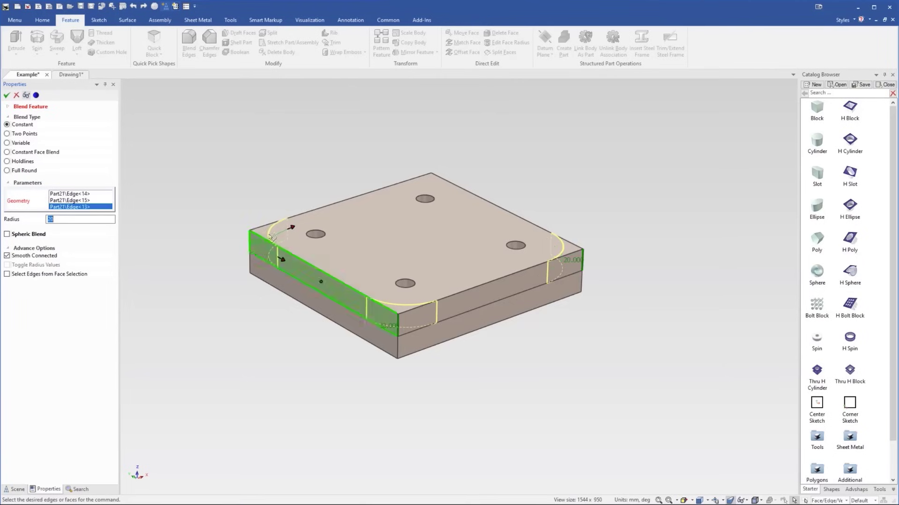
click(430, 184)
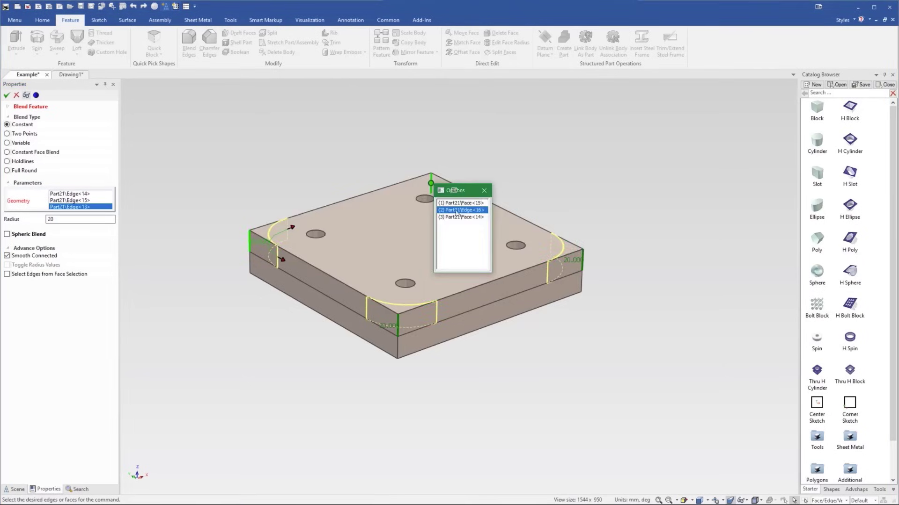
click(458, 210)
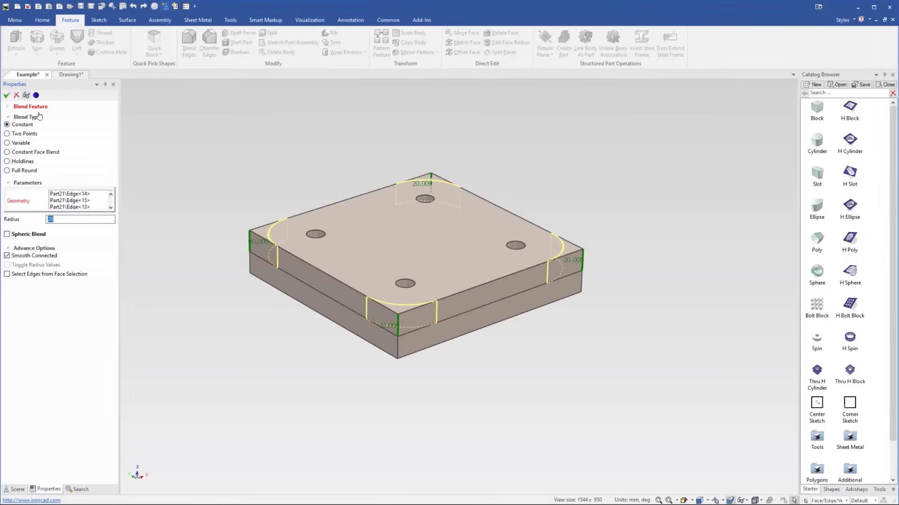
click(7, 95)
mouse_move(471, 267)
middle_down()
mouse_move(267, 237)
mouse_move(245, 253)
mouse_move(461, 271)
middle_up()
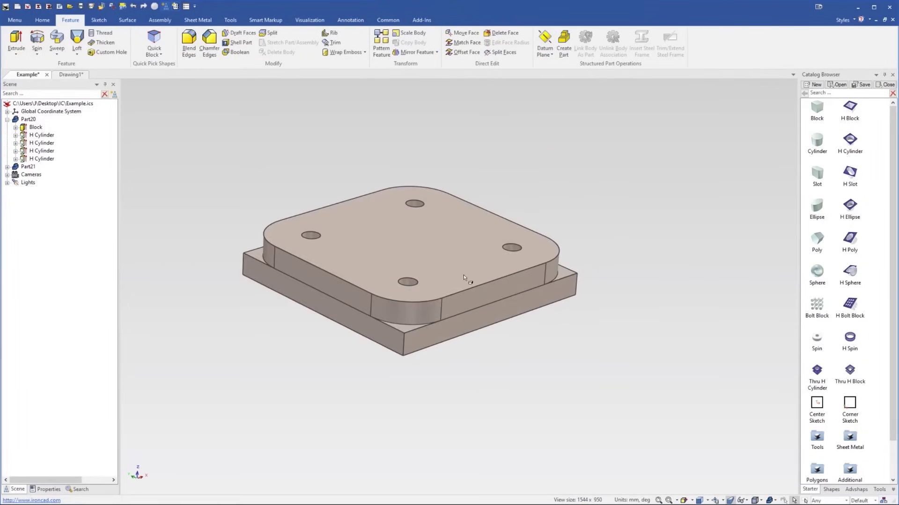
Add a catalog Cylinder to the upper part, centred on its upper face between the four holes
middle_drag(488, 239, 439, 239)
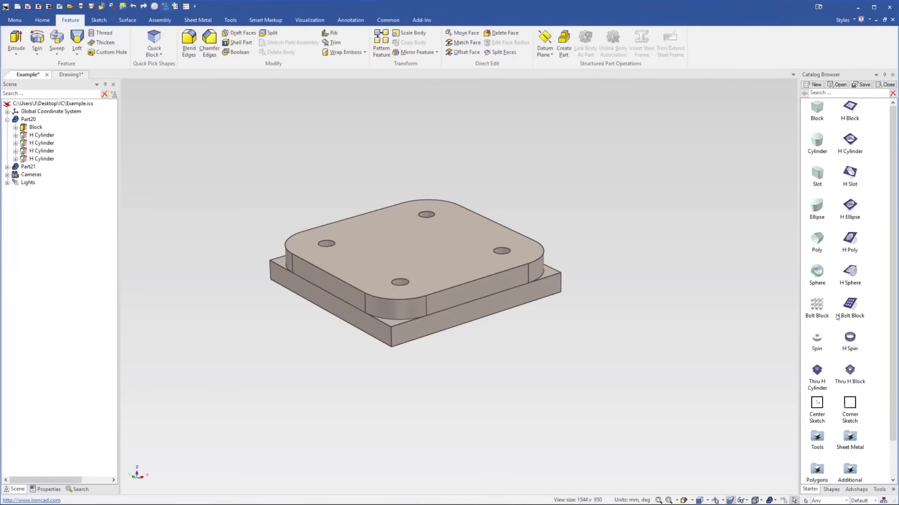
scroll(415, 268, up, 1)
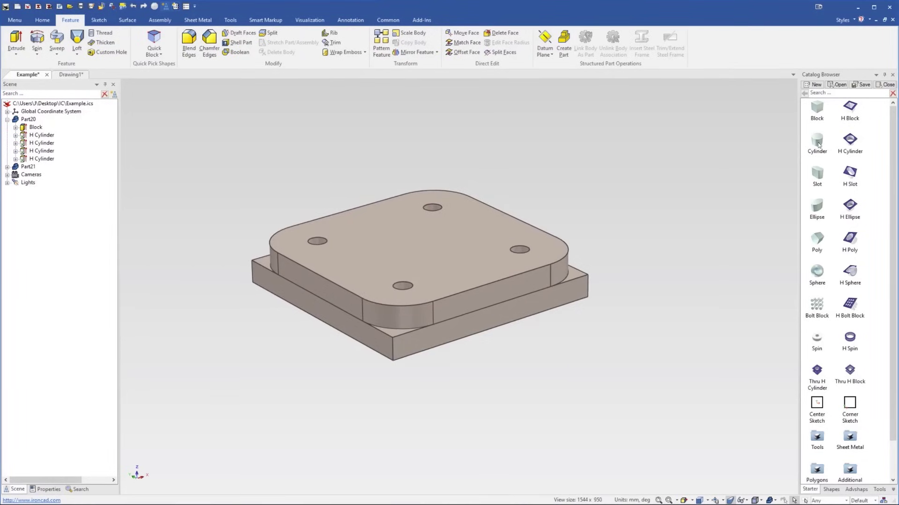
drag(820, 143, 421, 244)
click(543, 222)
scroll(430, 201, up, 1)
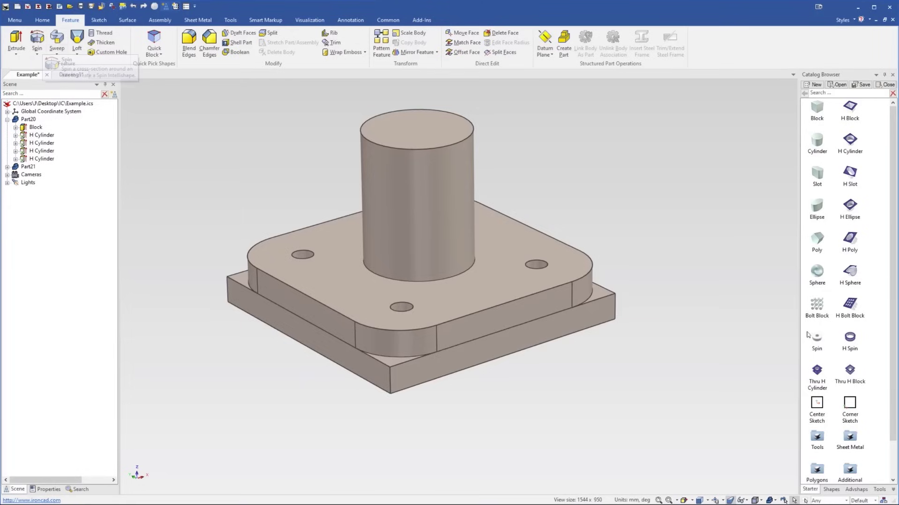
Cut a narrower neck around the cylinder's upper end with a catalog H Spin, lowering both its bottom and top extents
drag(853, 345, 416, 128)
scroll(442, 207, down, 3)
scroll(460, 209, up, 3)
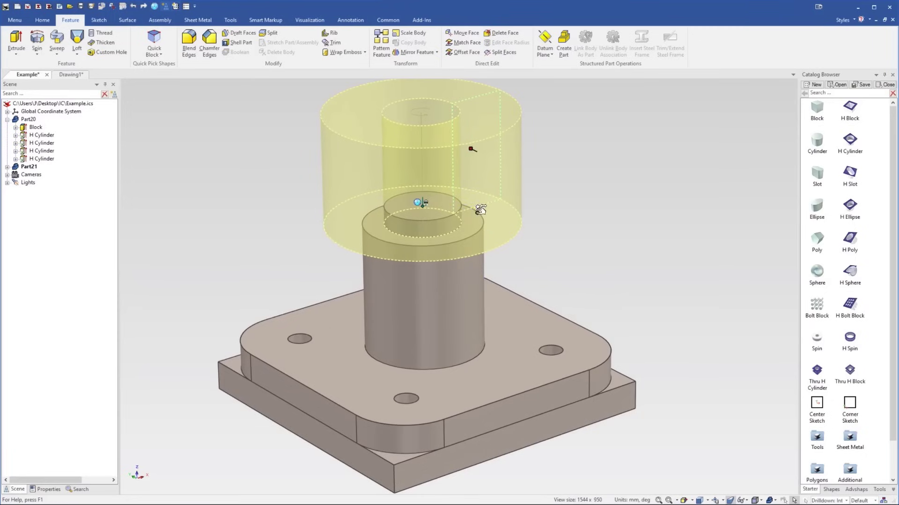
drag(480, 210, 477, 226)
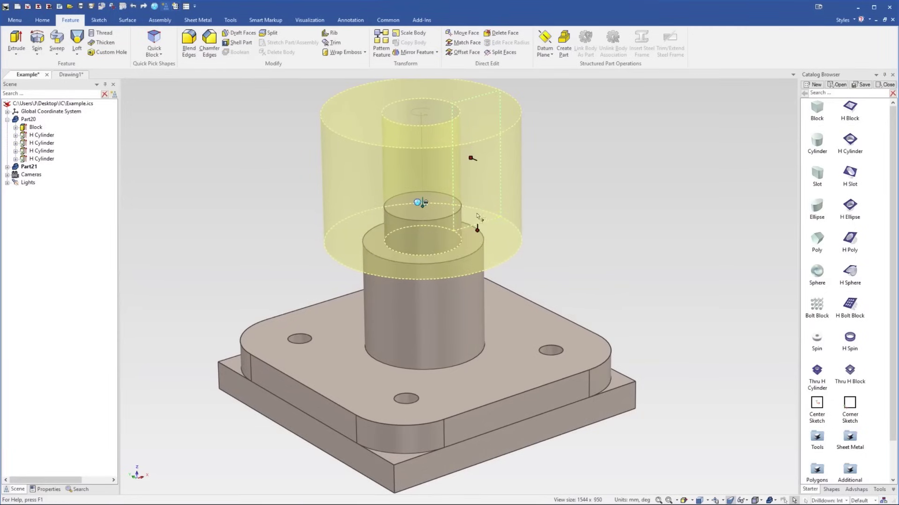
drag(475, 90, 479, 227)
Reshape the spin cut's cross-section into a sloped quadrilateral running from halfway up the neck to the cylinder's outer shoulder edge
right_click(470, 245)
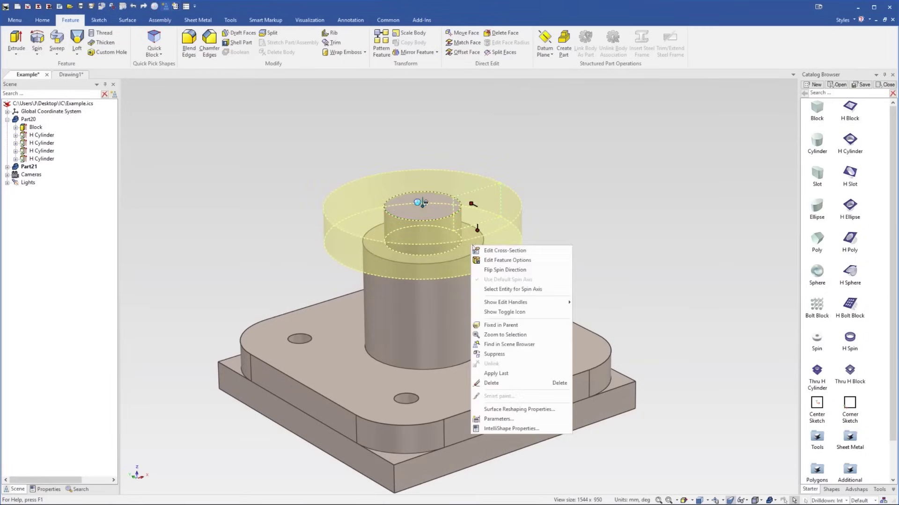
click(496, 251)
scroll(433, 294, up, 5)
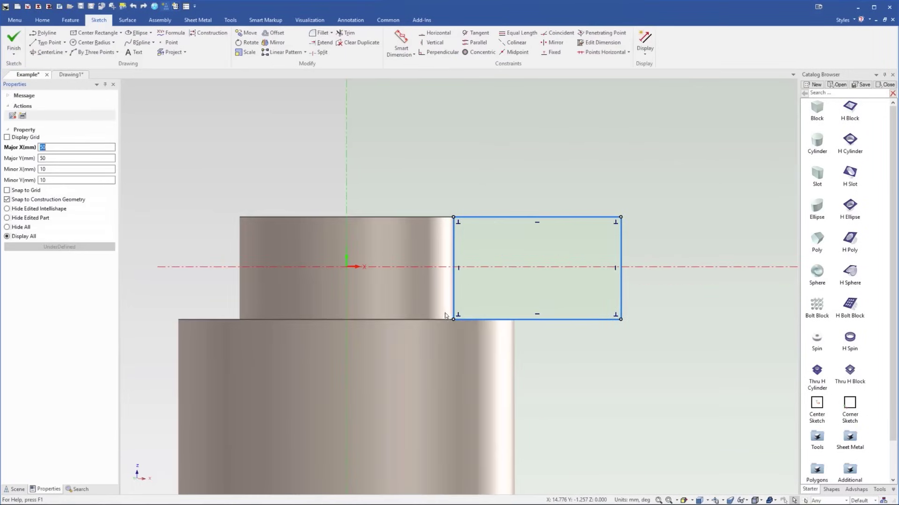
drag(454, 319, 454, 267)
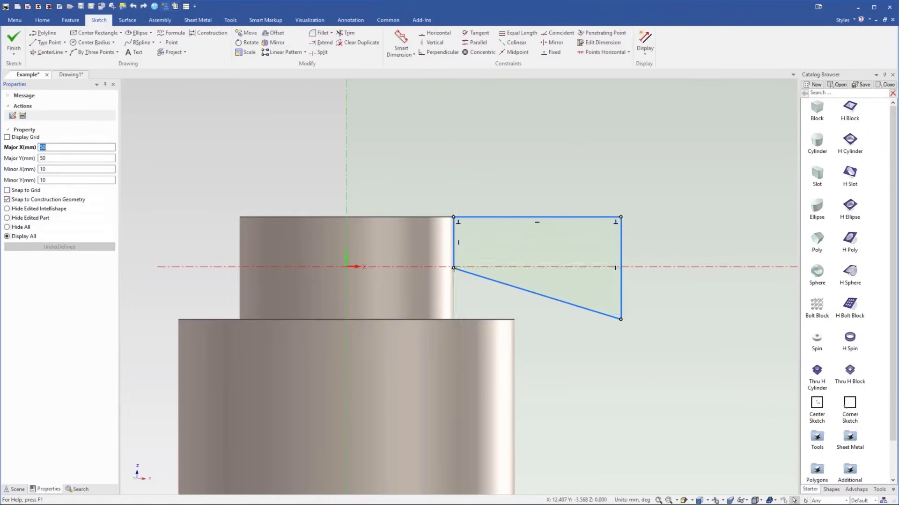
drag(620, 320, 514, 319)
drag(621, 217, 540, 217)
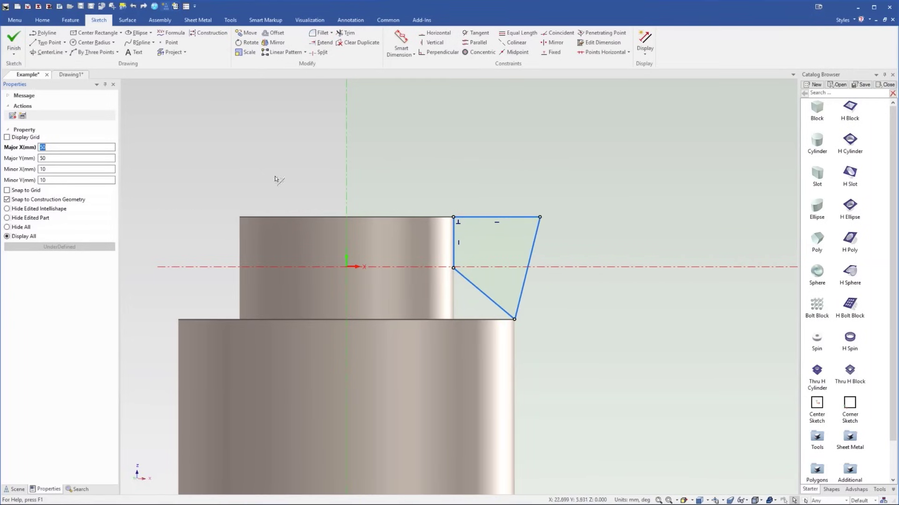
click(13, 39)
key(F3)
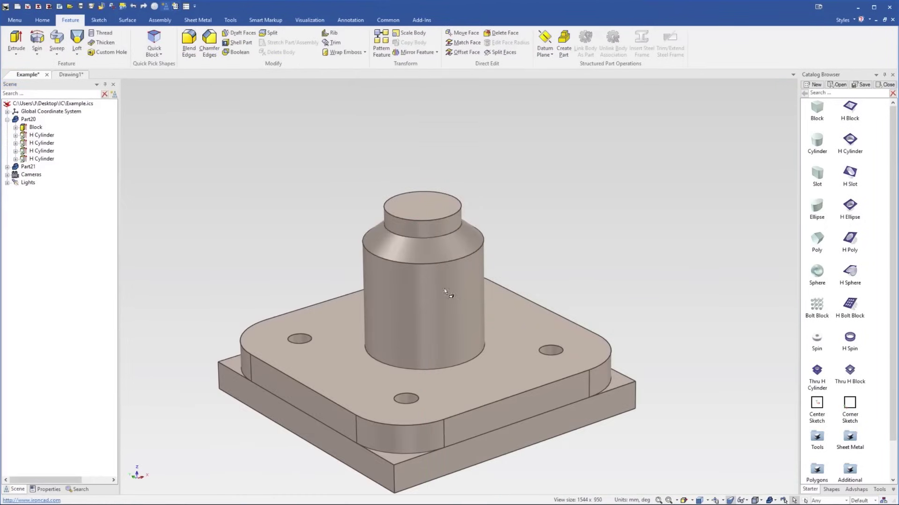
Examine the ready-made shapes in the Additional Shapes folder and the FlexShapes catalog, ending back in the Starter catalog
mouse_move(424, 282)
mouse_down()
mouse_move(363, 241)
mouse_move(341, 256)
mouse_move(445, 283)
mouse_move(417, 283)
mouse_move(480, 275)
mouse_move(427, 287)
mouse_up()
scroll(420, 271, up, 4)
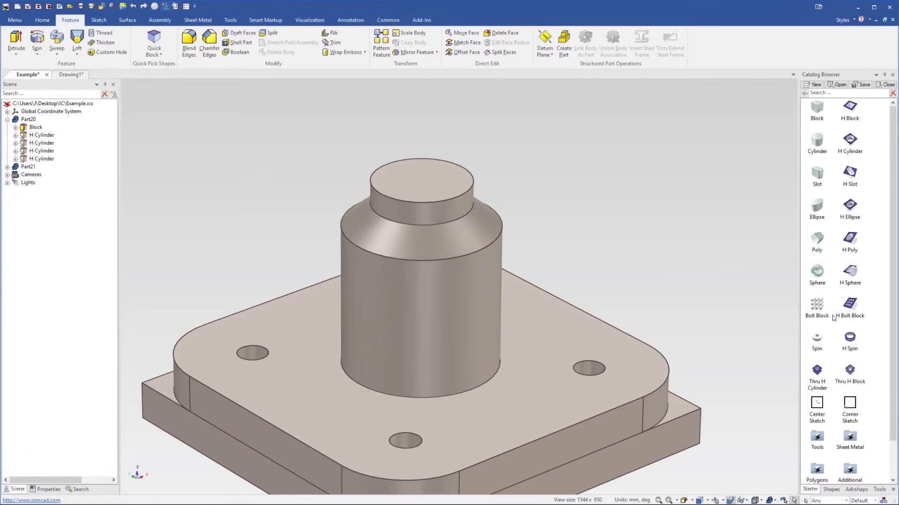
scroll(839, 352, down, 1)
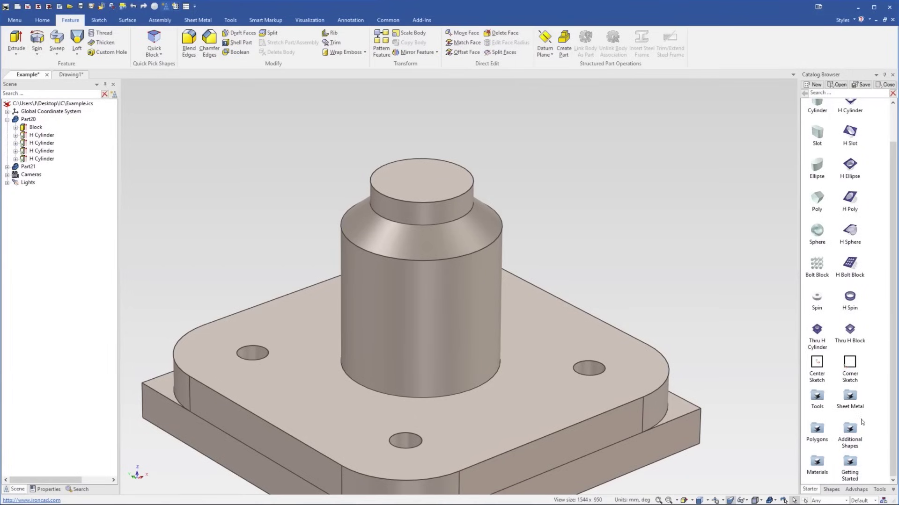
double_click(850, 428)
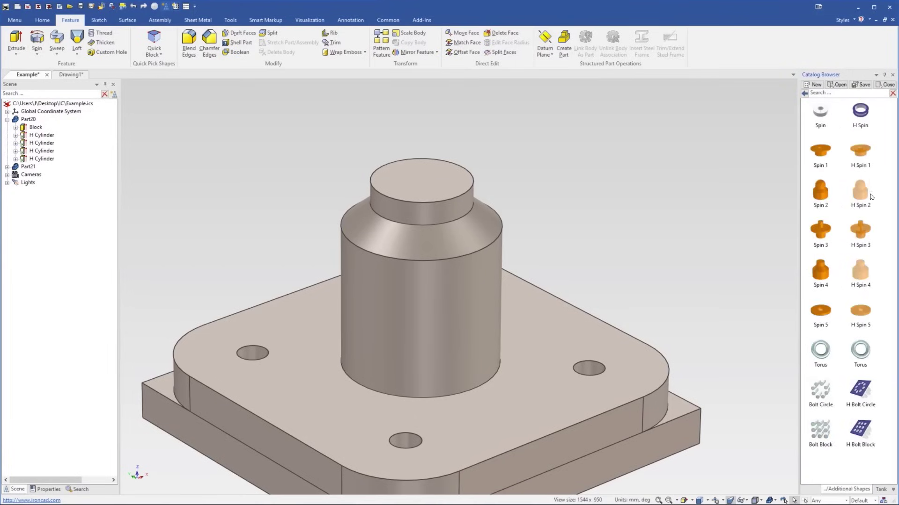
click(805, 95)
click(893, 492)
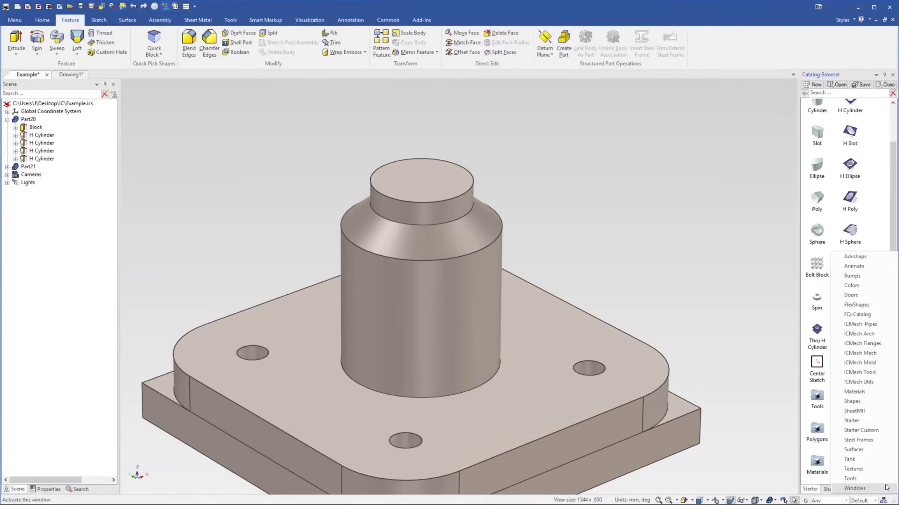
click(874, 305)
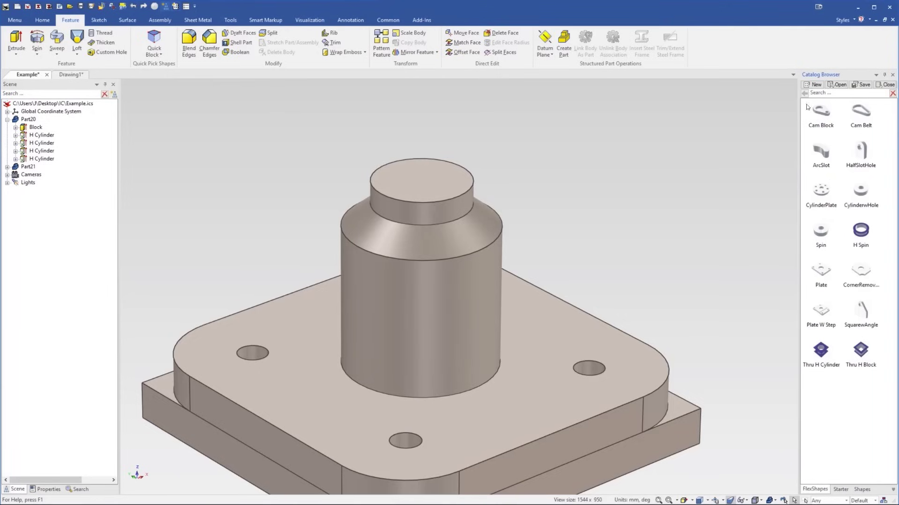
click(847, 490)
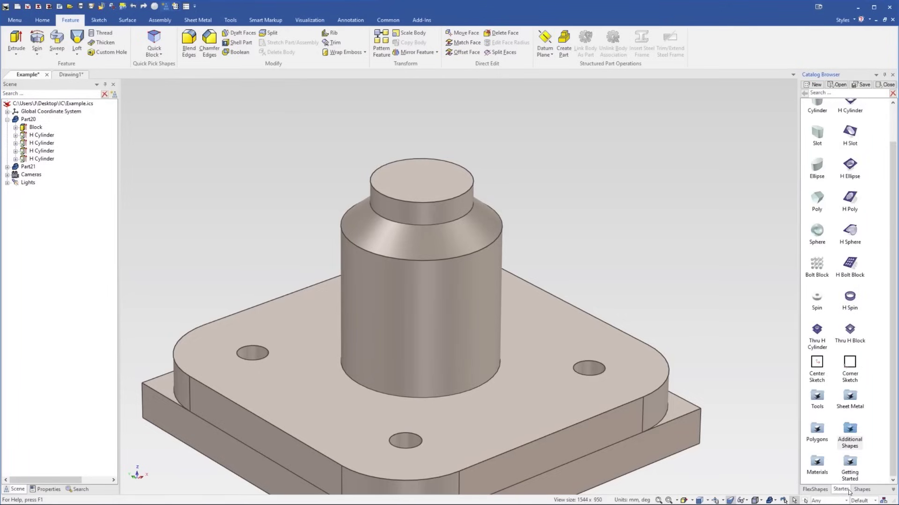
middle_drag(577, 221, 484, 364)
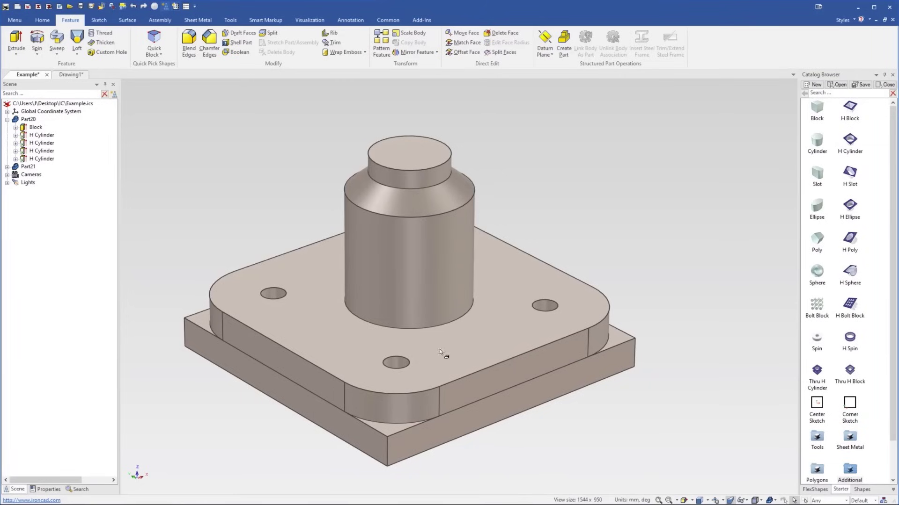
mouse_move(448, 360)
middle_down()
mouse_move(461, 365)
mouse_move(453, 287)
mouse_move(437, 323)
mouse_move(459, 367)
middle_up()
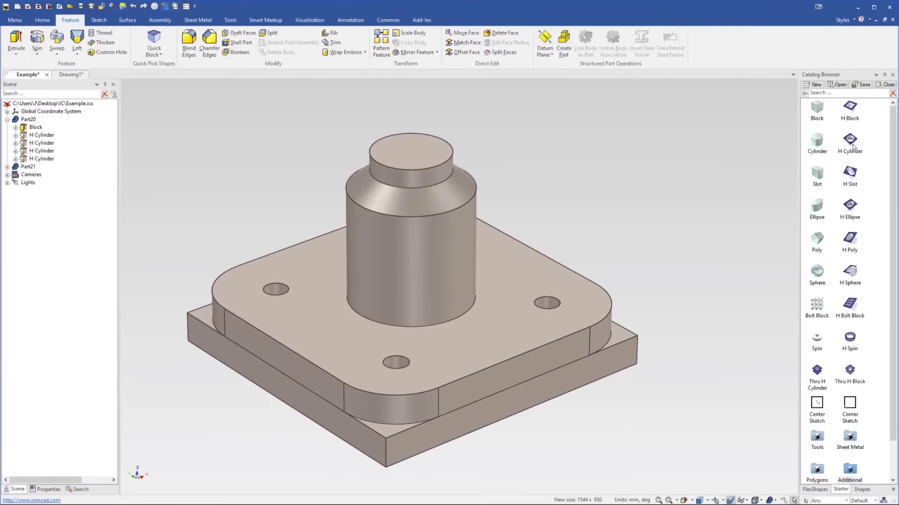
scroll(402, 394, down, 2)
middle_drag(402, 394, 434, 307)
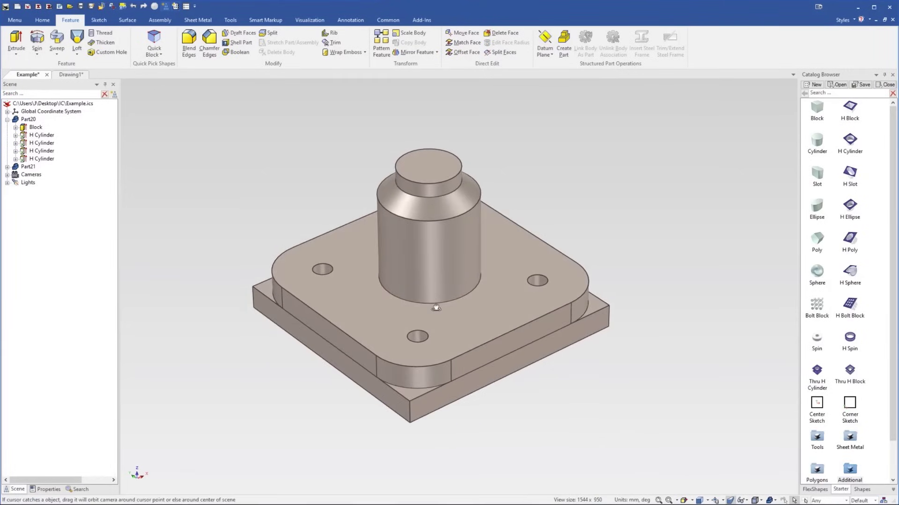
scroll(430, 279, up, 1)
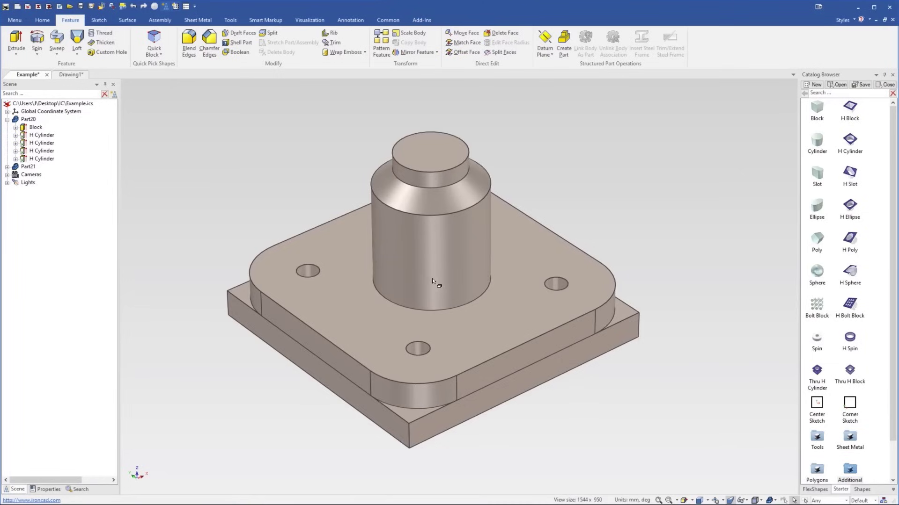
middle_drag(430, 278, 434, 269)
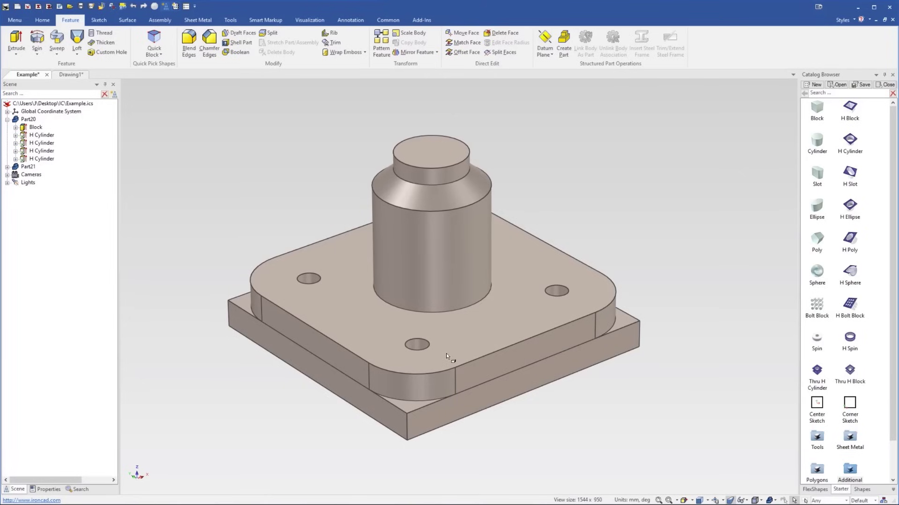
Place an H Cylinder at the centre of the neck's top face as an assembly feature affecting all assemblies/parts under the selected level
drag(853, 139, 454, 153)
right_drag(431, 152, 431, 152)
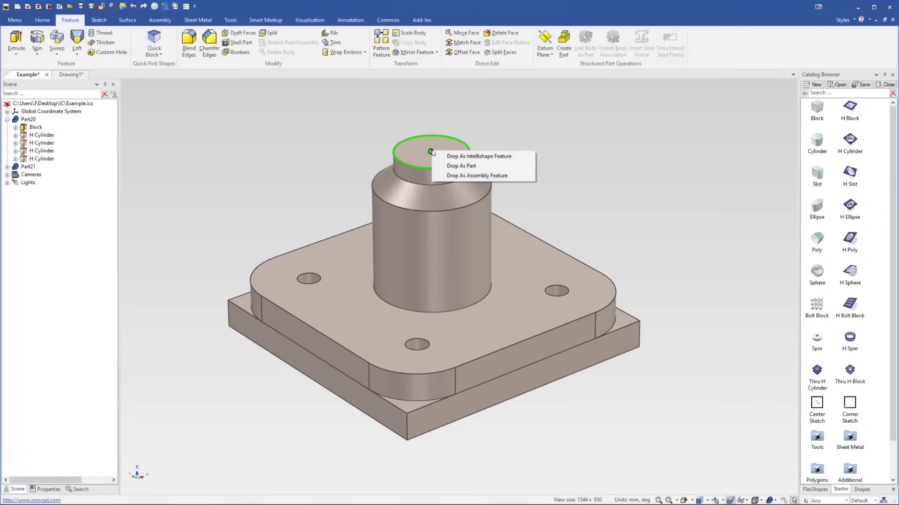
click(496, 176)
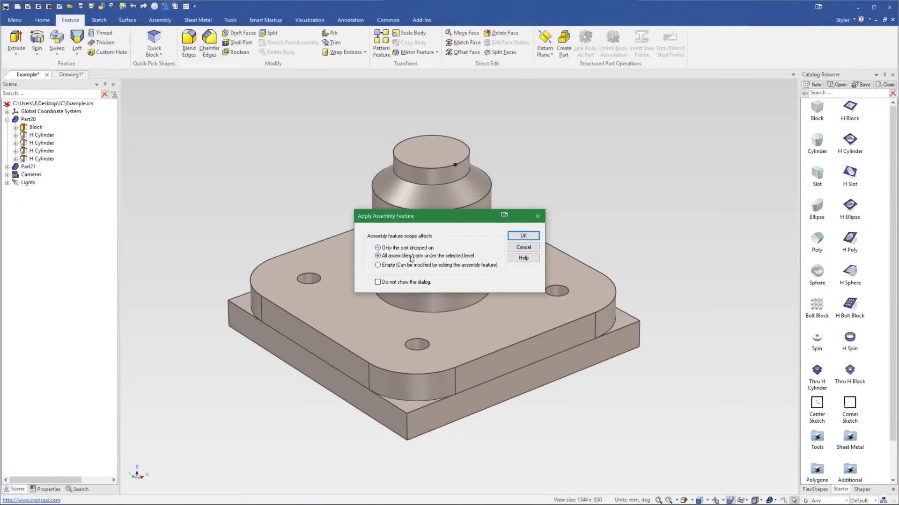
drag(418, 222, 609, 139)
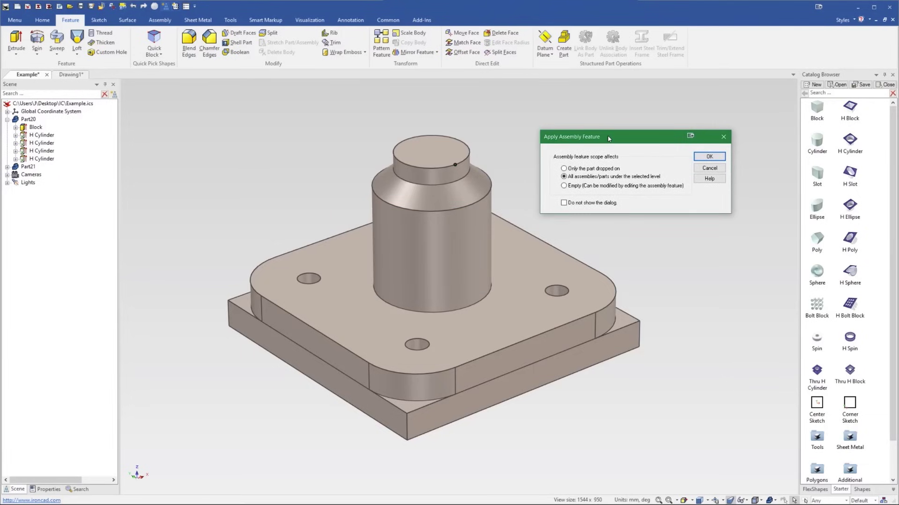
click(709, 157)
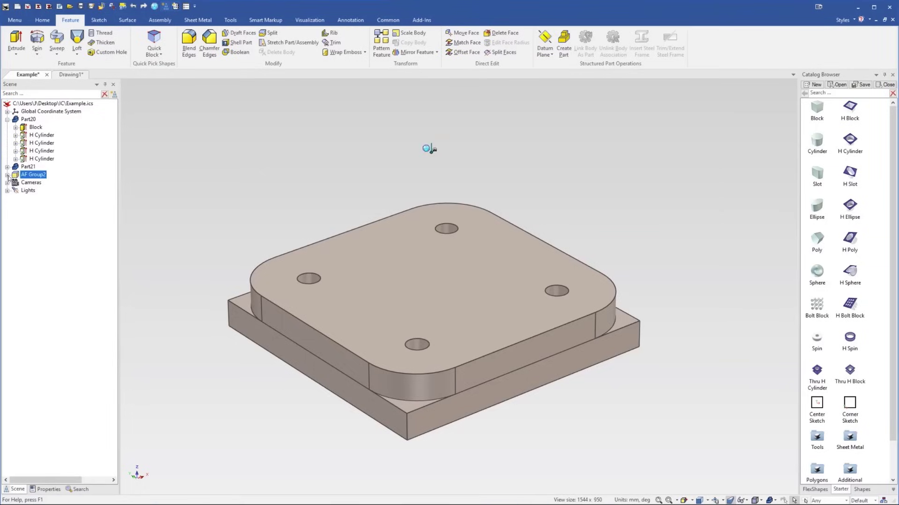
Shrink the diameter of the assembly feature's H Cylinder to fit inside the neck and extend its depth to about 98.6 mm
click(7, 175)
click(30, 184)
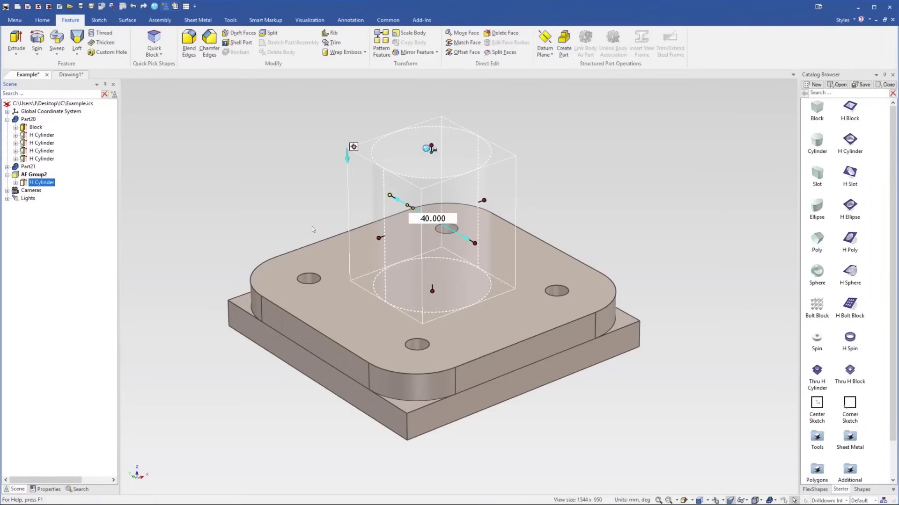
drag(466, 239, 436, 232)
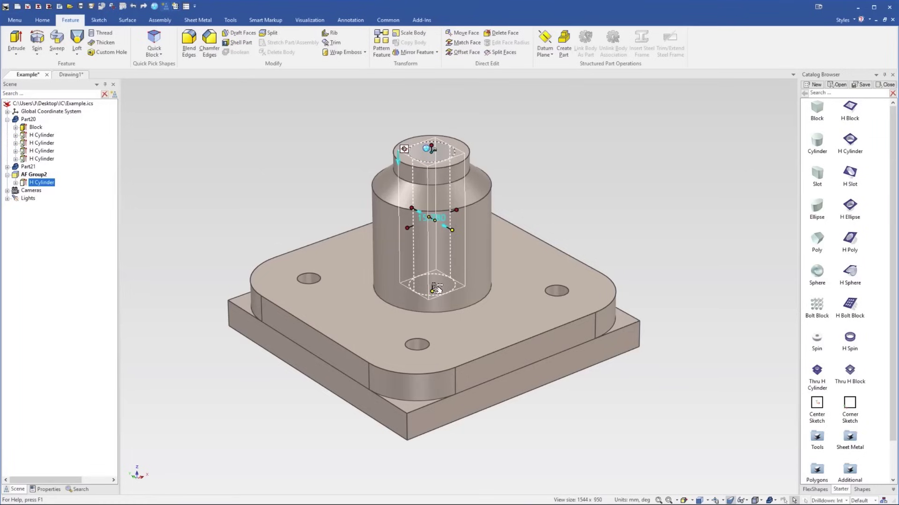
drag(436, 288, 433, 414)
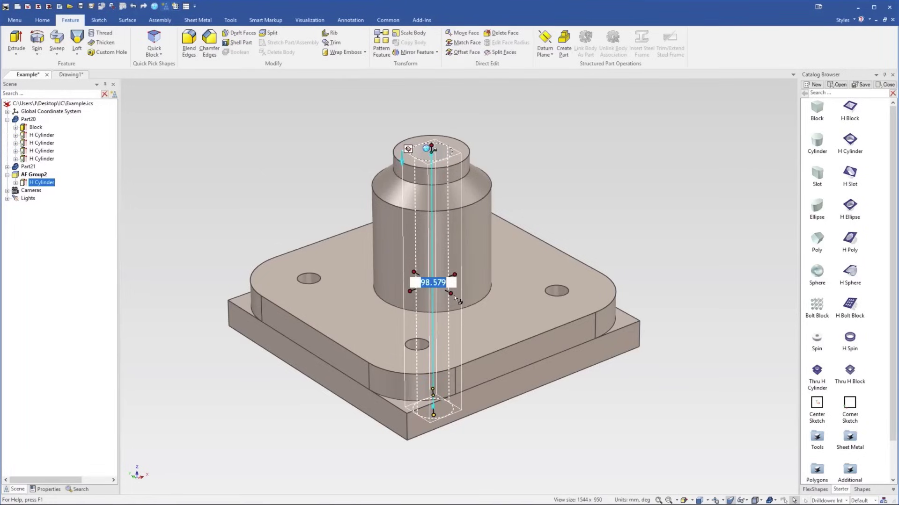
Examine the two-part model with its central hole from several angles
key(Escape)
middle_drag(436, 276, 523, 380)
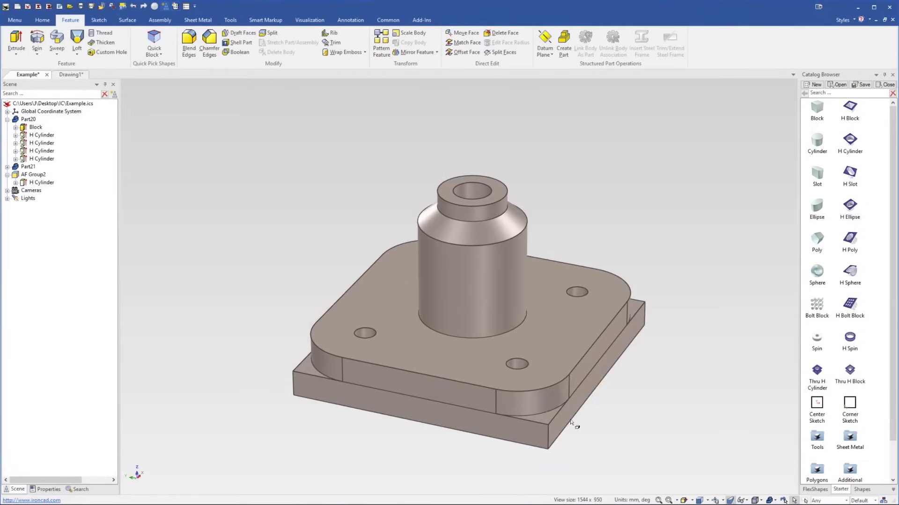
middle_drag(568, 426, 500, 352)
click(528, 326)
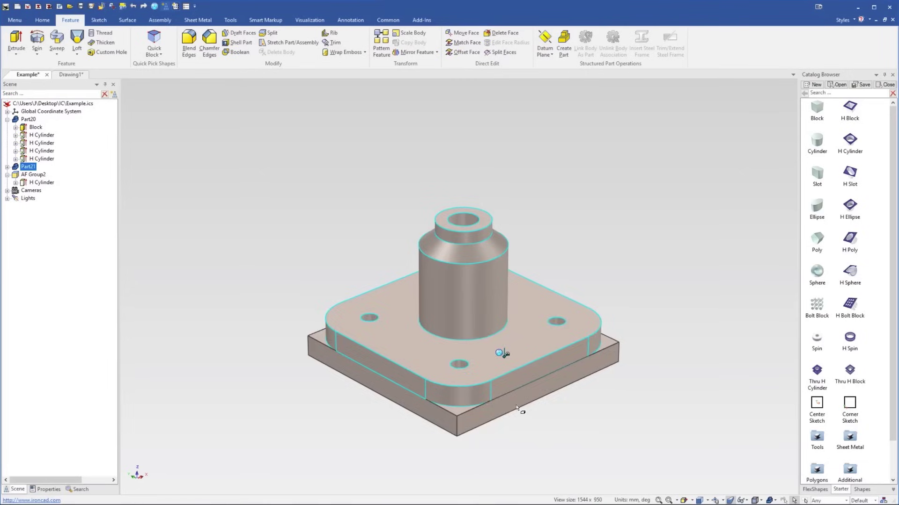
click(613, 171)
scroll(523, 340, down, 3)
scroll(524, 309, up, 2)
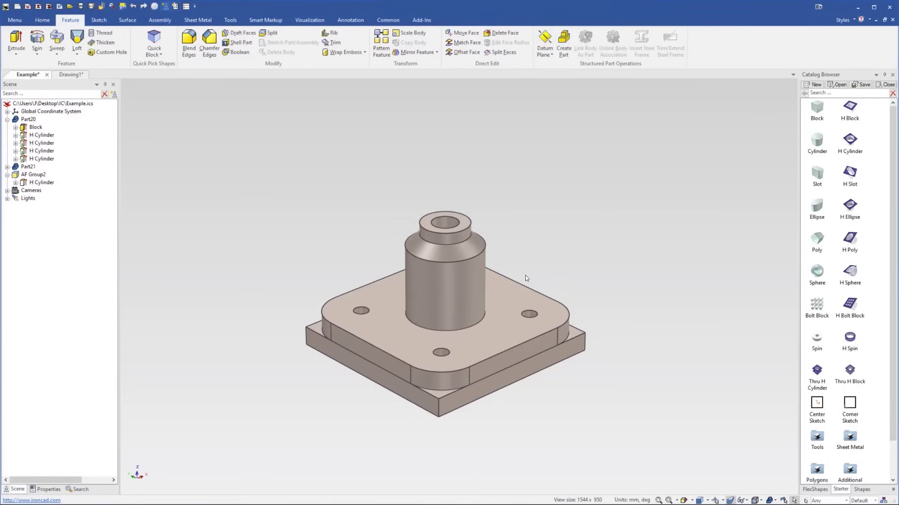
mouse_move(499, 315)
middle_down()
mouse_move(487, 321)
mouse_move(504, 323)
mouse_move(478, 322)
mouse_move(493, 315)
middle_up()
scroll(507, 315, down, 2)
scroll(496, 299, up, 1)
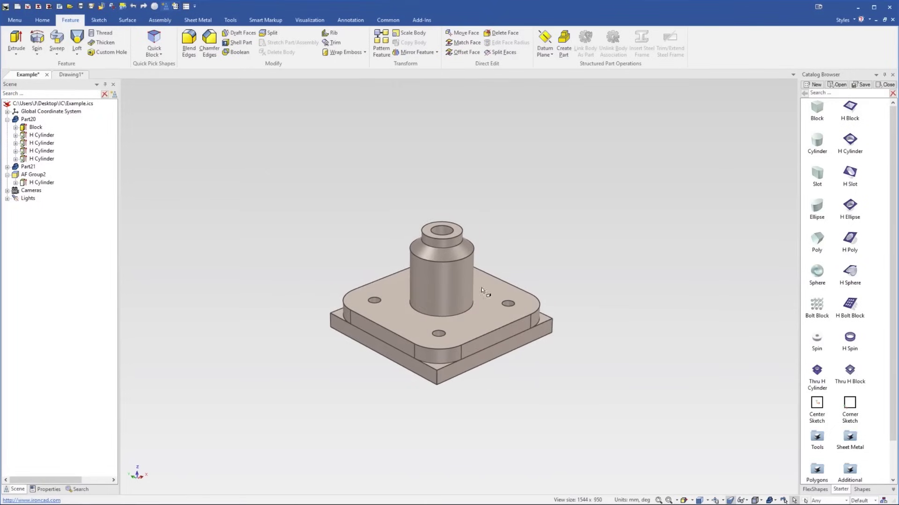
Combine both parts and the assembly feature group into one assembly and list its contents in the scene tree
drag(244, 138, 666, 458)
right_click(454, 321)
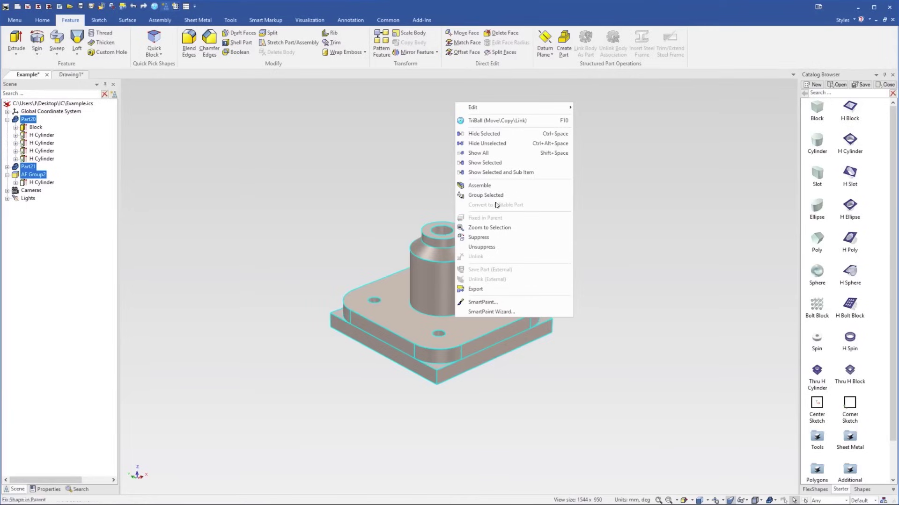
click(497, 185)
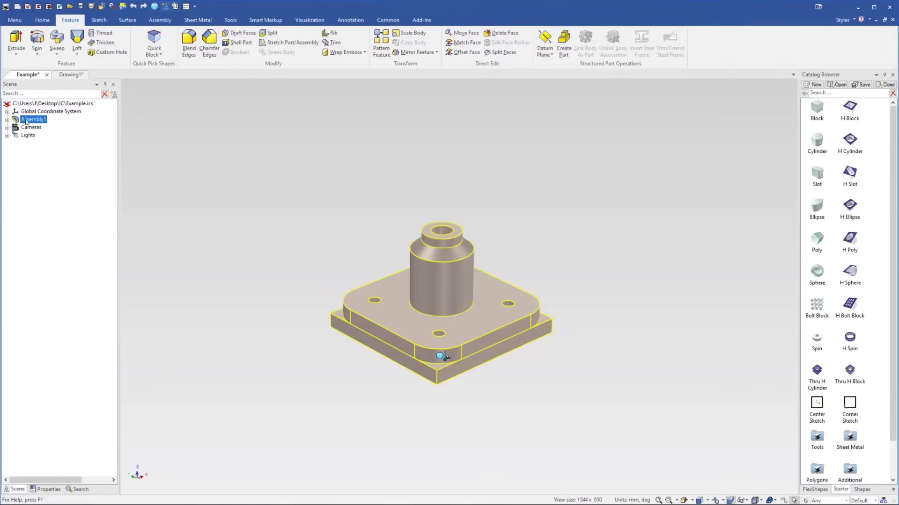
click(7, 120)
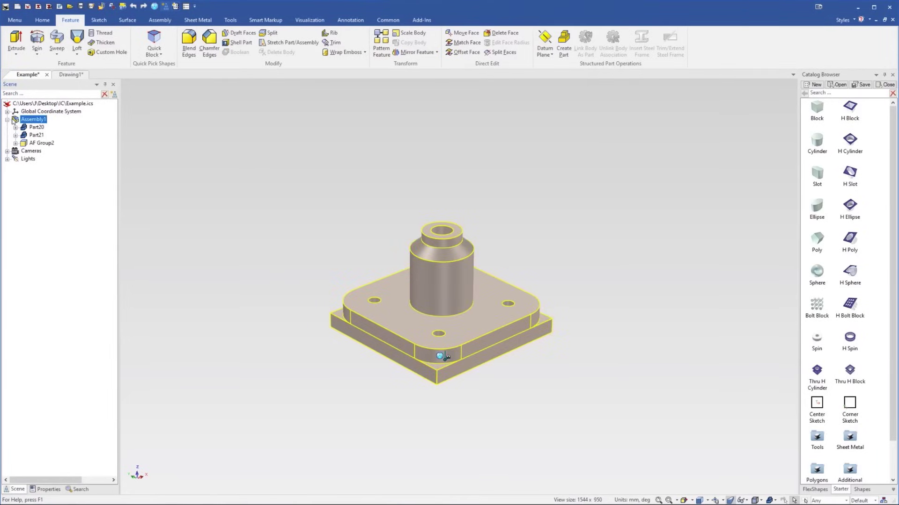
click(7, 119)
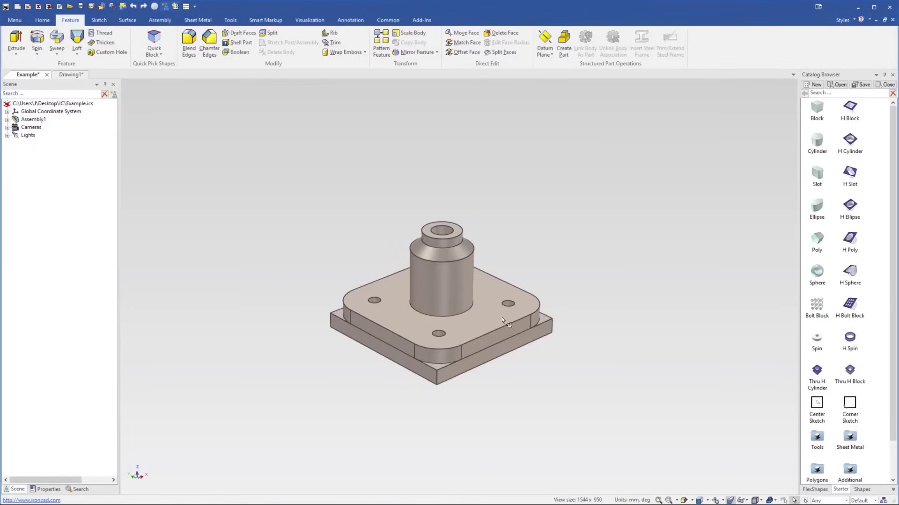
click(7, 120)
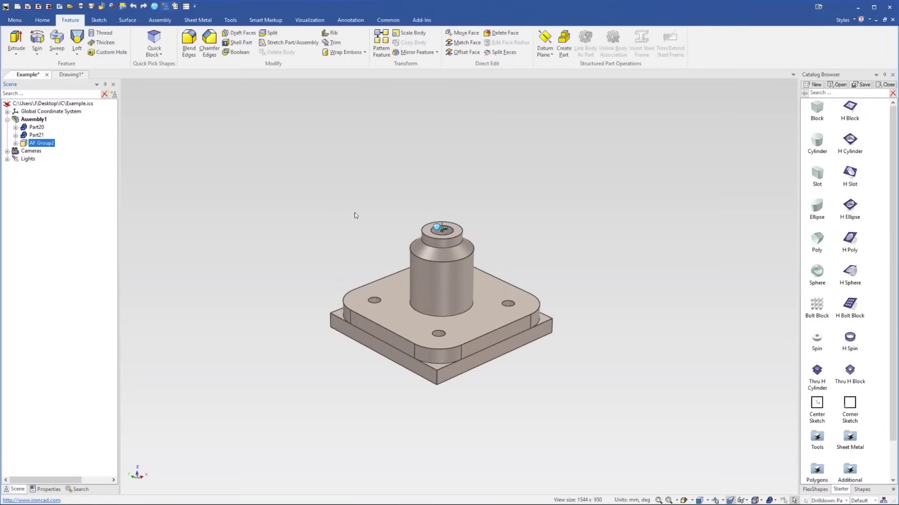
Shift only the assembly's detached TriBall 250 mm along its green axis, without moving the assembly itself
click(468, 312)
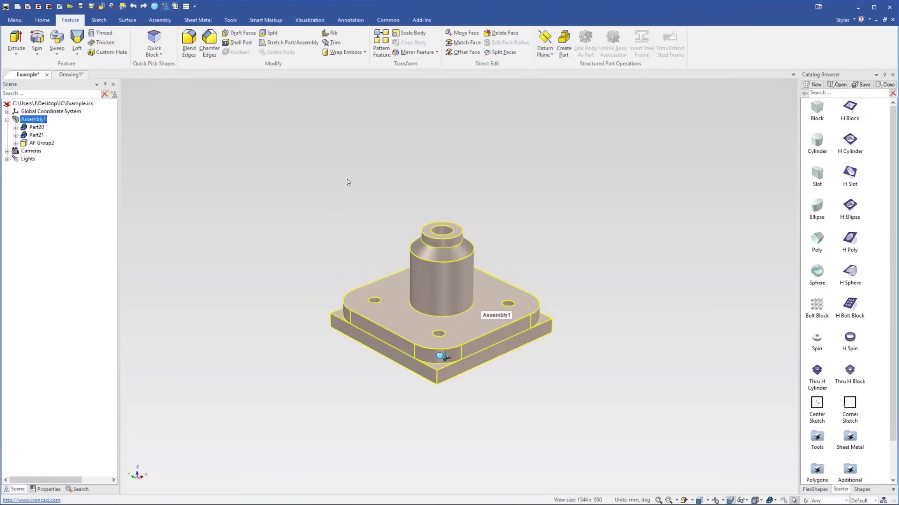
click(7, 120)
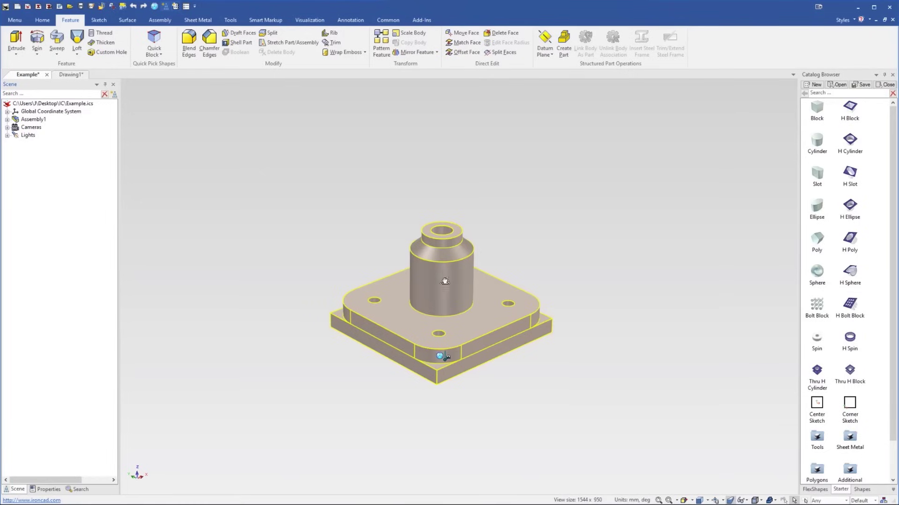
scroll(468, 281, down, 5)
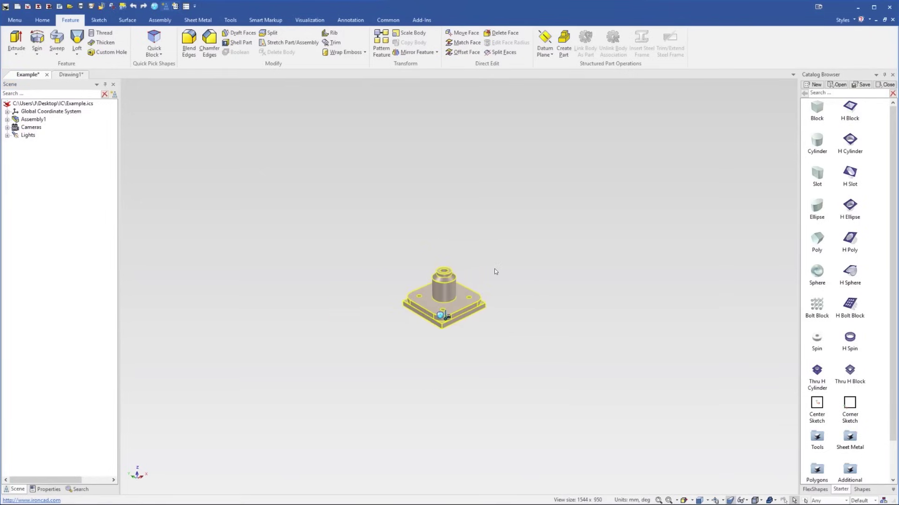
key(F10)
scroll(483, 284, up, 2)
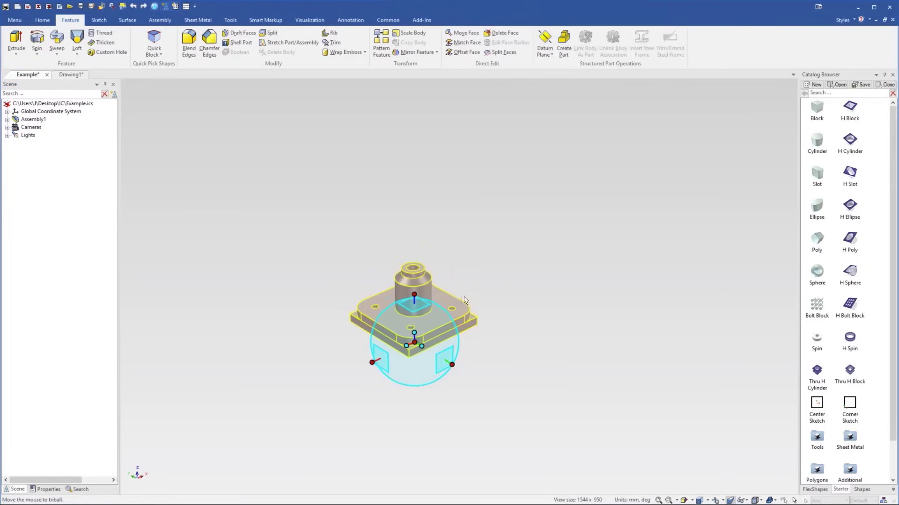
key(space)
drag(421, 346, 516, 344)
scroll(444, 338, down, 3)
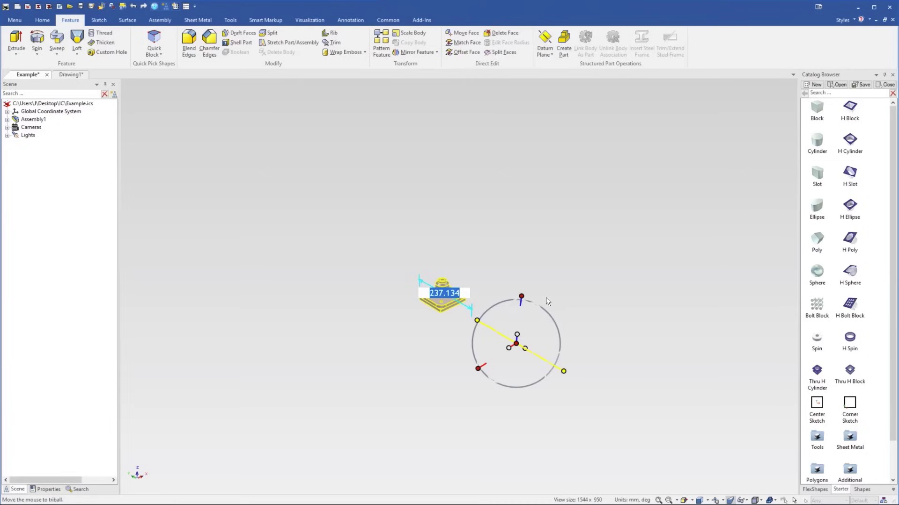
text(250)
key(Return)
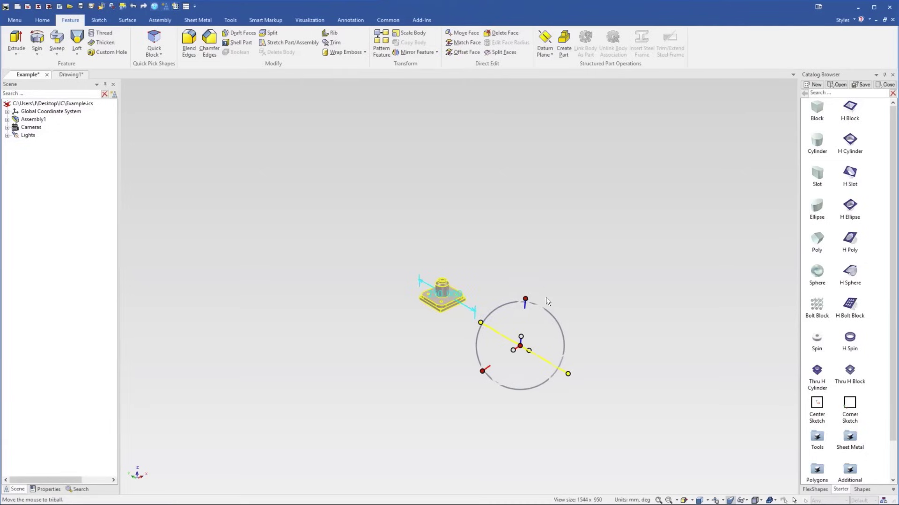
scroll(547, 355, up, 3)
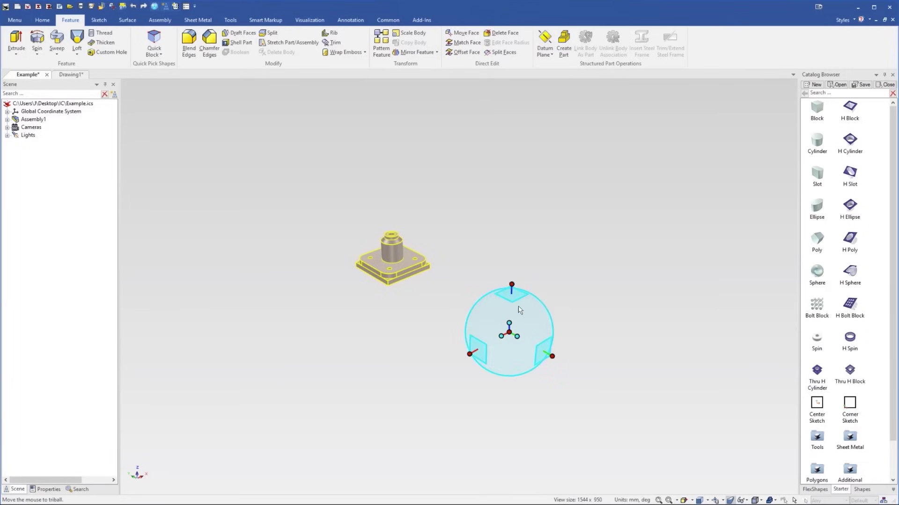
Create 7 linked copies of the assembly rotated about the TriBall's vertical axis at an angle of 360/8
click(511, 284)
drag(529, 322, 513, 331)
right_drag(513, 332, 514, 331)
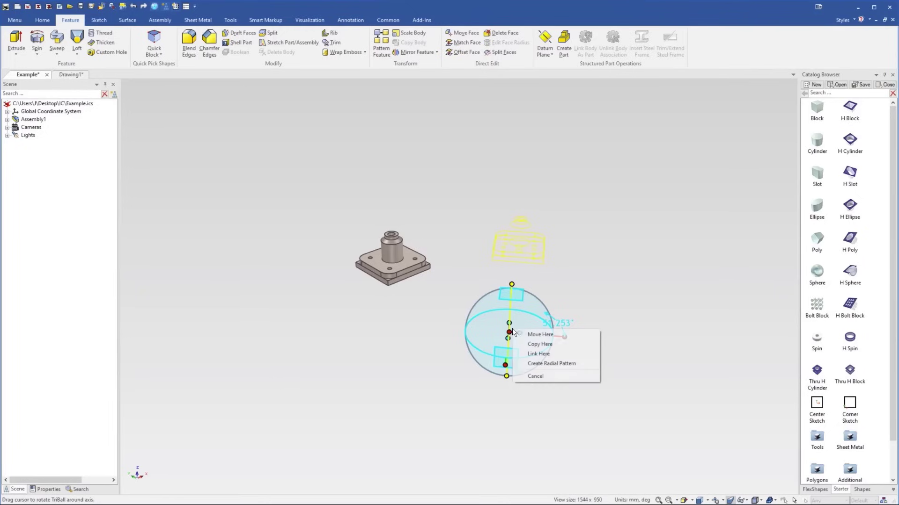
click(586, 353)
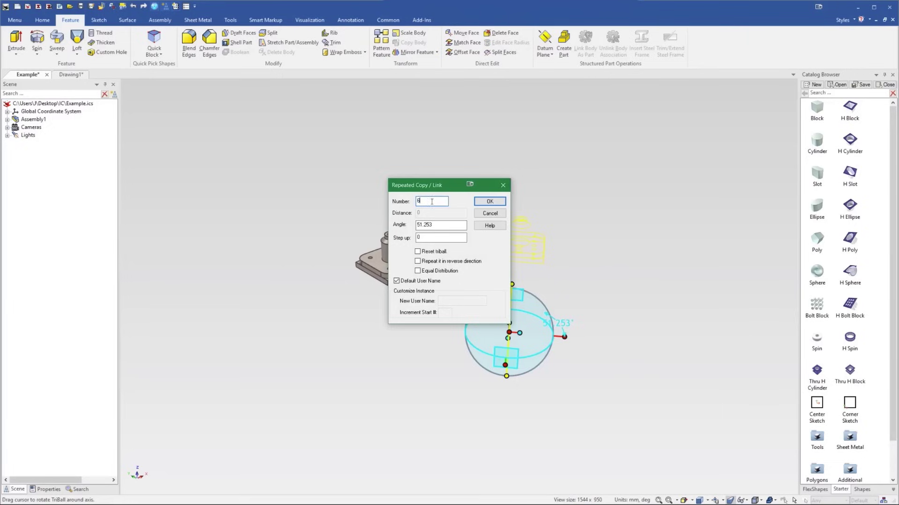
text(7)
key(Tab)
text(3)
drag(440, 188, 577, 166)
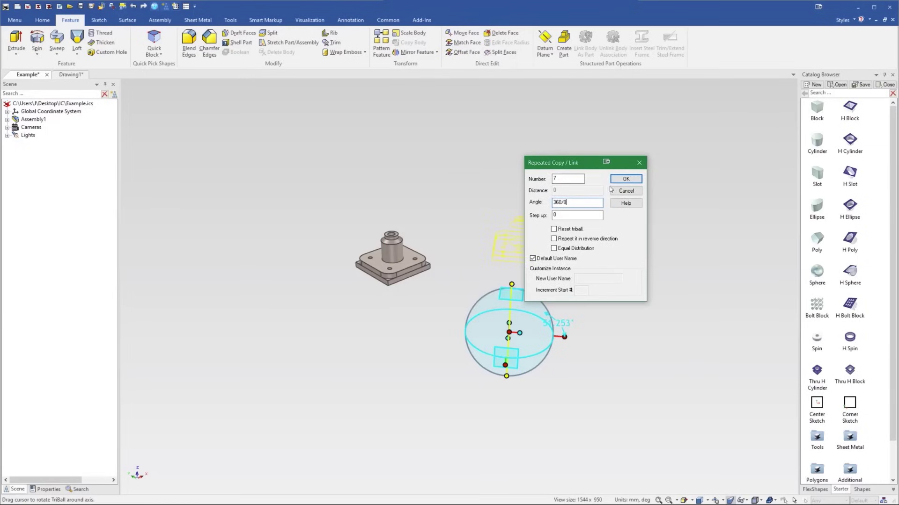
click(626, 179)
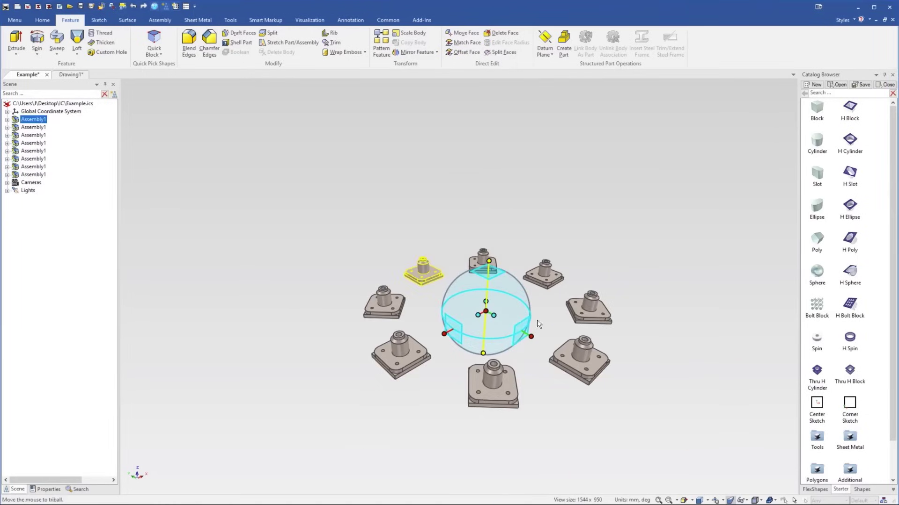
click(527, 323)
middle_drag(598, 229, 472, 279)
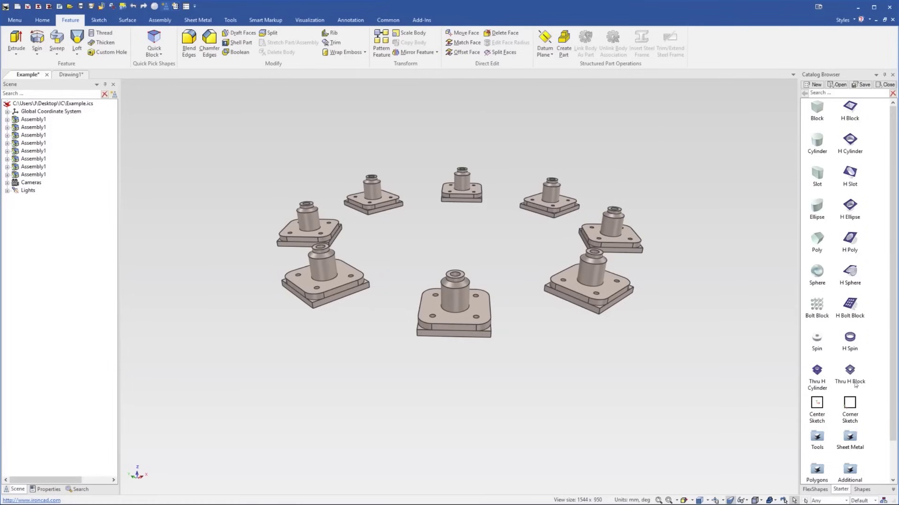
Place a Stock sheet from the Sheet Metal catalog in the middle of the ring of assemblies
scroll(855, 401, down, 1)
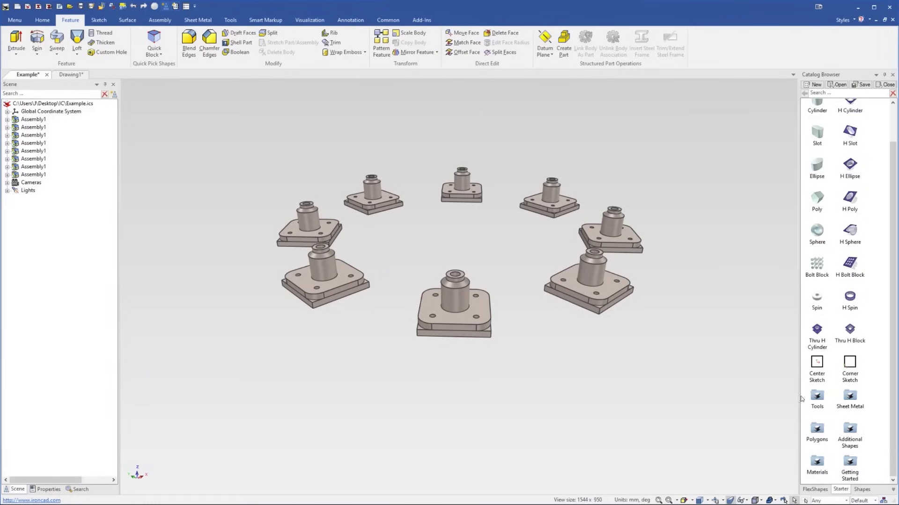
scroll(619, 379, down, 3)
scroll(435, 269, up, 2)
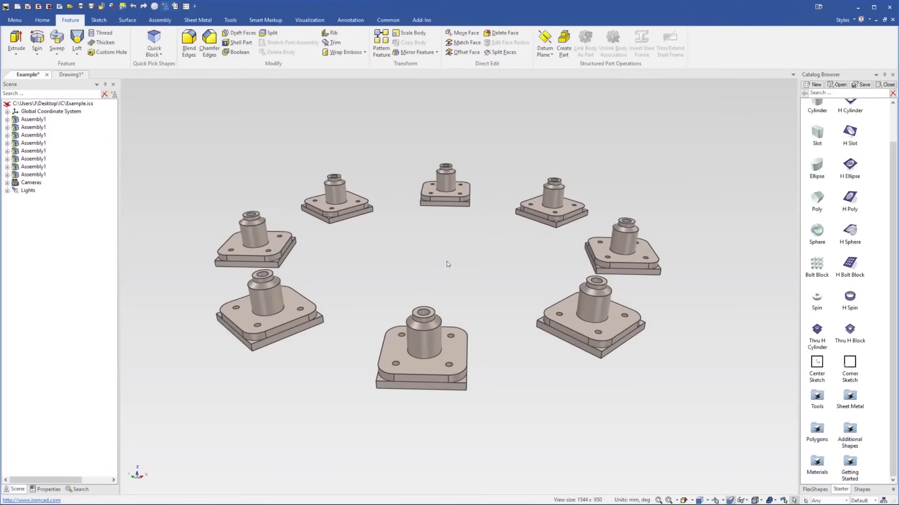
double_click(851, 401)
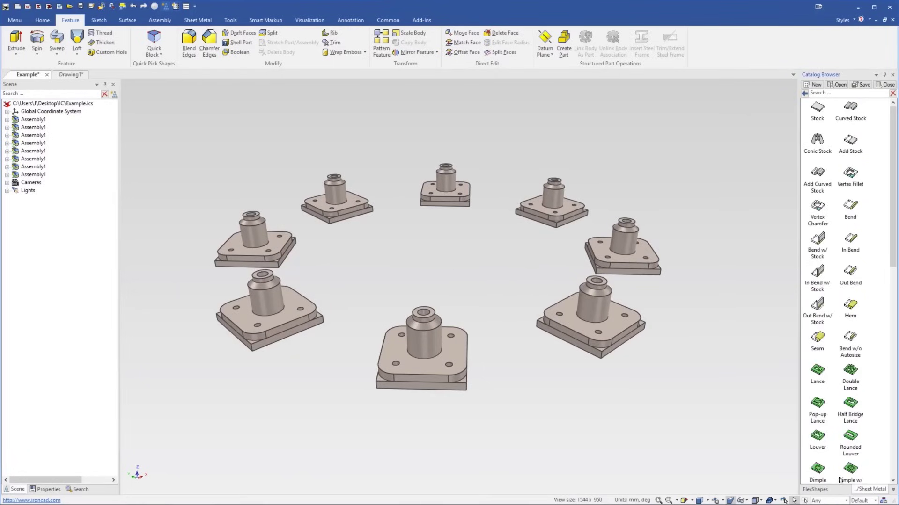
click(804, 93)
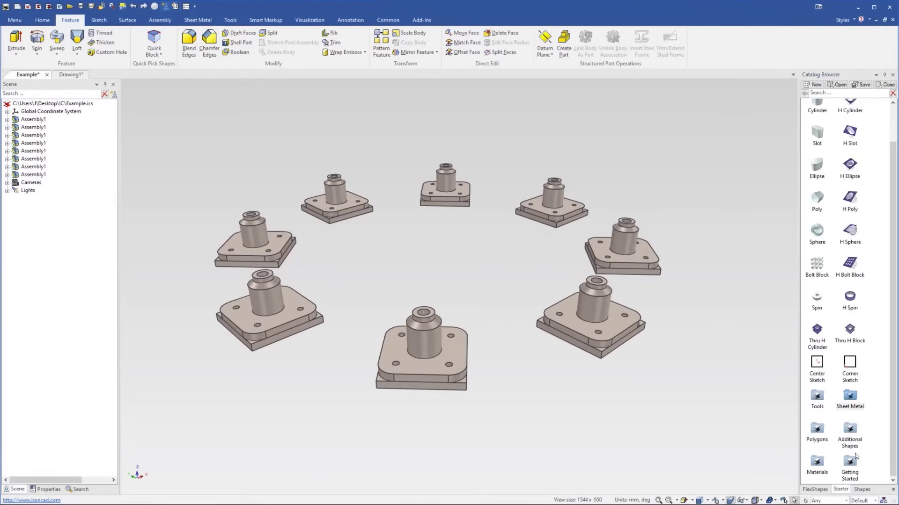
click(856, 401)
double_click(856, 399)
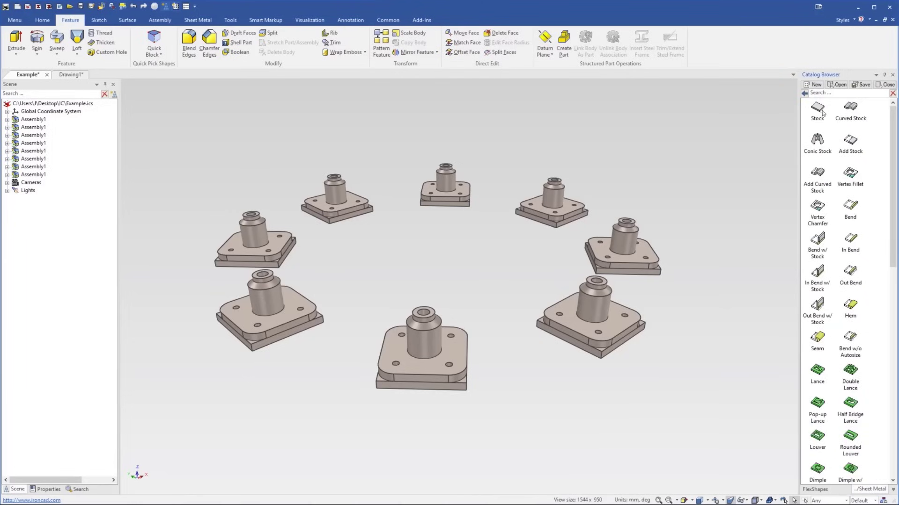
drag(822, 112, 445, 261)
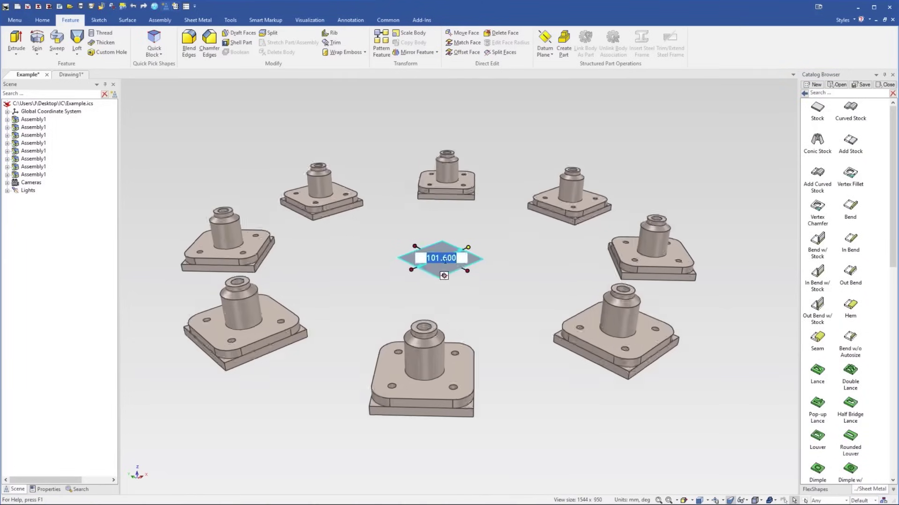
scroll(445, 260, up, 10)
click(545, 265)
scroll(437, 318, down, 5)
Stretch the Stock sheet to about 182.5 mm by 138 mm using its edge handles
click(436, 314)
click(436, 314)
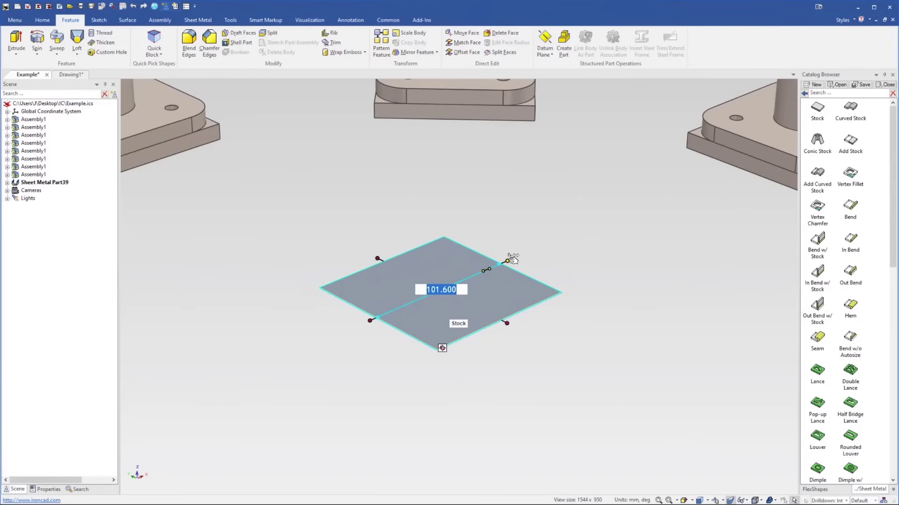
drag(513, 259, 575, 231)
drag(529, 310, 580, 352)
right_click(499, 267)
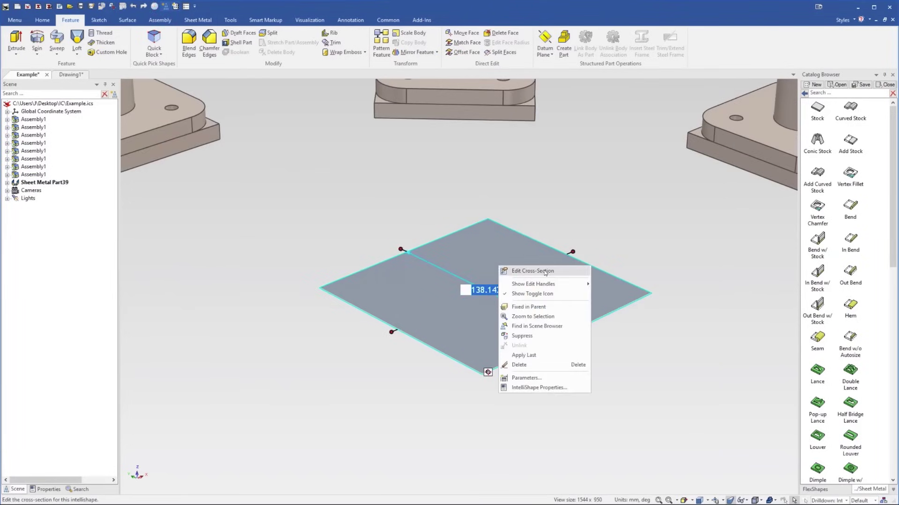
key(Escape)
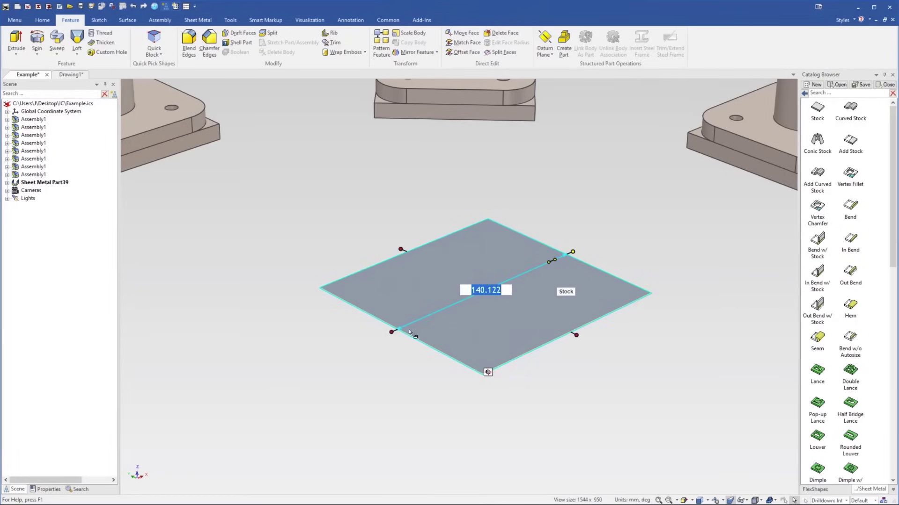
drag(394, 330, 336, 355)
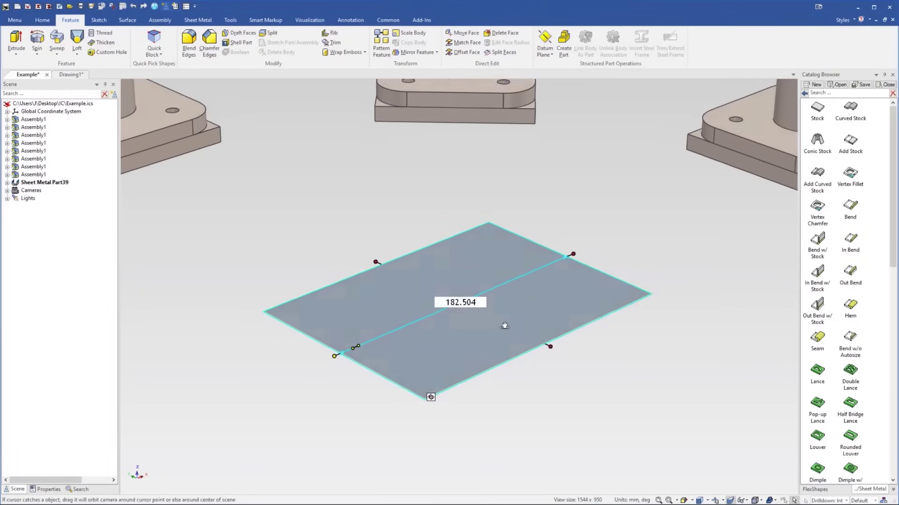
middle_drag(461, 225, 469, 333)
key(Escape)
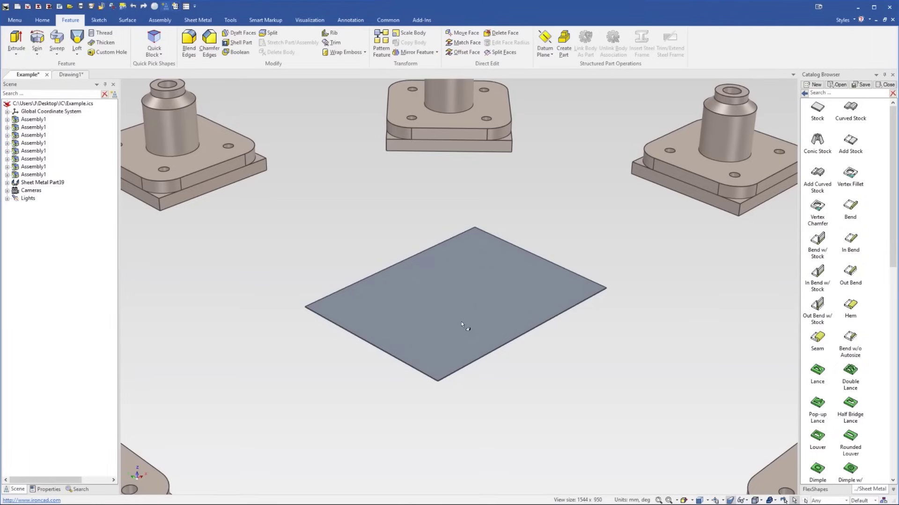
Replace the sheet metal part's stock with Aluminium - 01.5 in its part properties
click(454, 268)
right_click(453, 267)
click(491, 282)
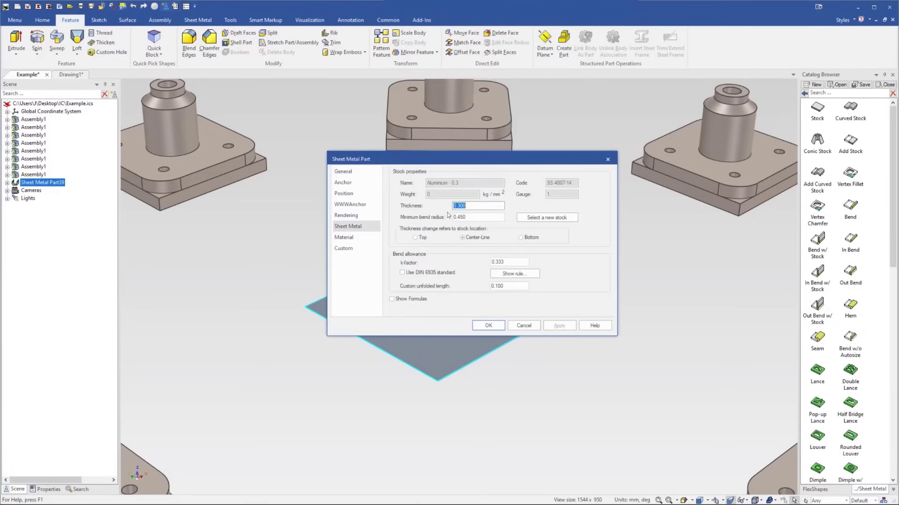
click(555, 218)
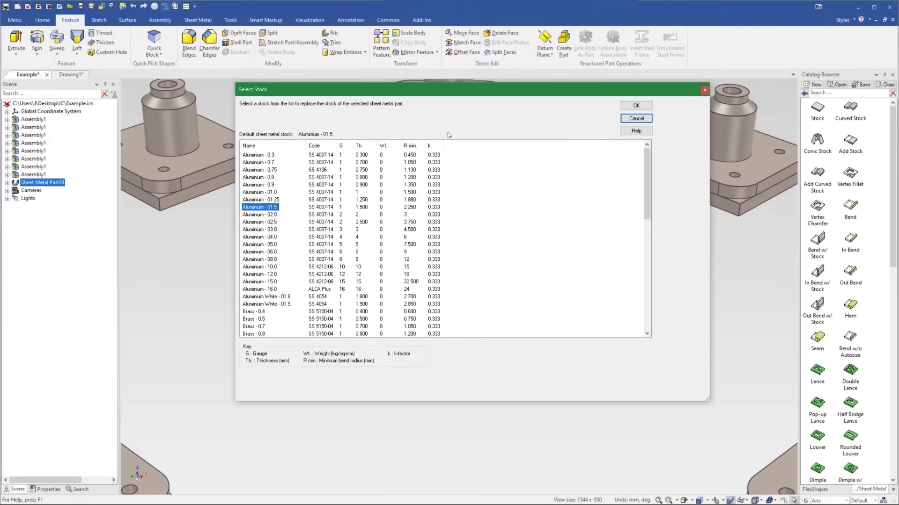
click(636, 106)
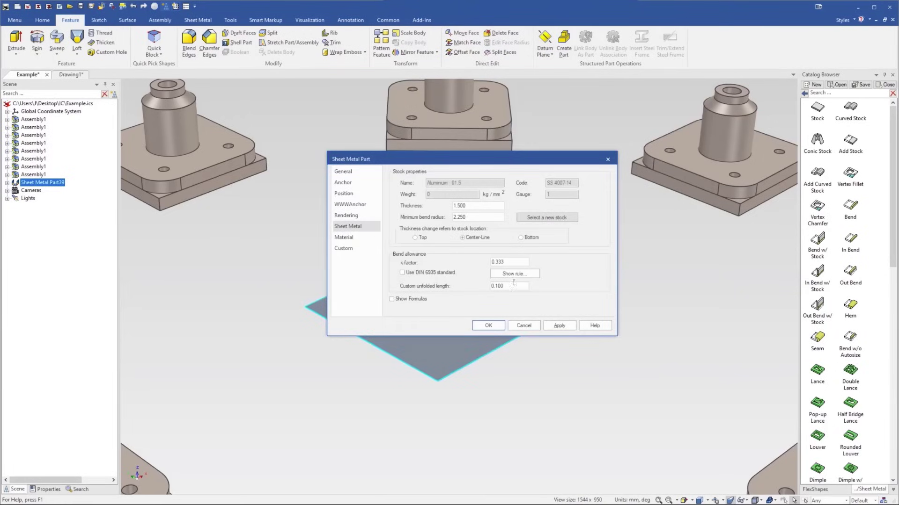
click(487, 326)
Set the Stock sheet's size to 200 mm by 150 mm
scroll(486, 333, down, 3)
click(467, 326)
text(200)
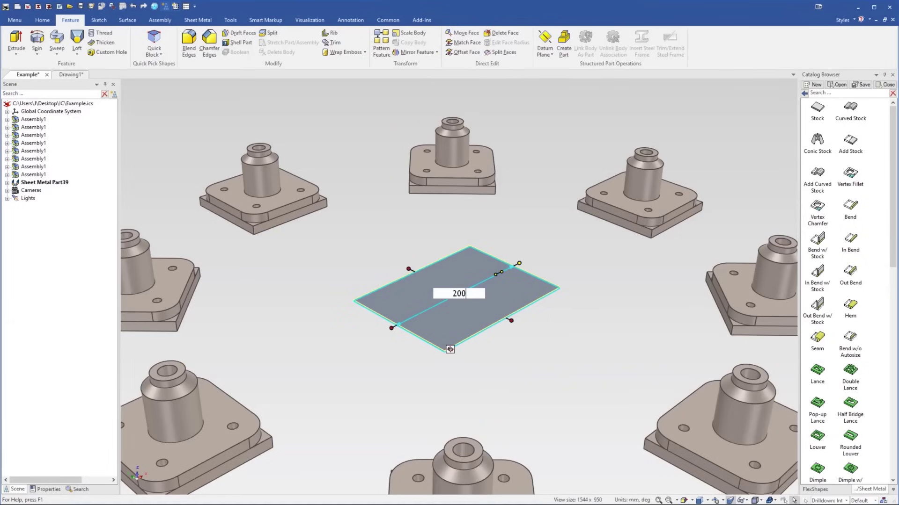
key(Tab)
text(150)
key(Return)
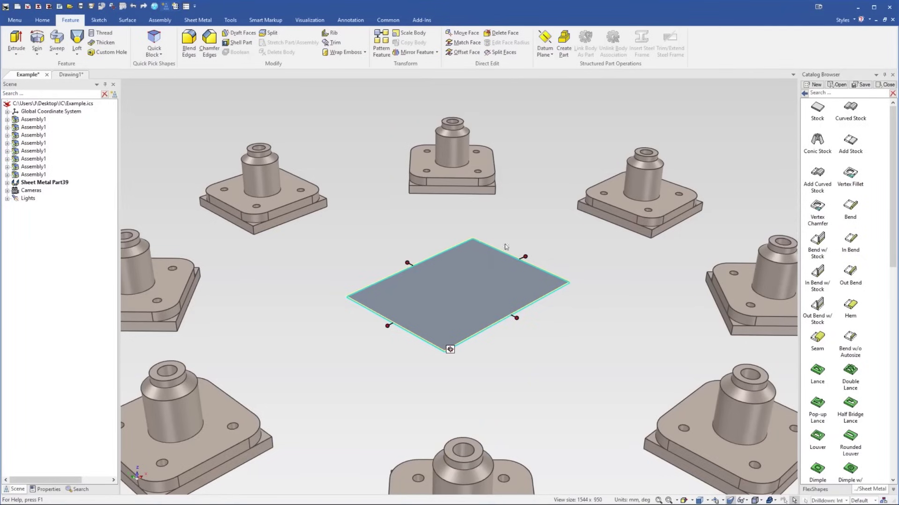
click(512, 230)
Add a bend from the Sheet Metal catalog along one long edge of the sheet and stretch it into an upright wall
scroll(514, 284, up, 2)
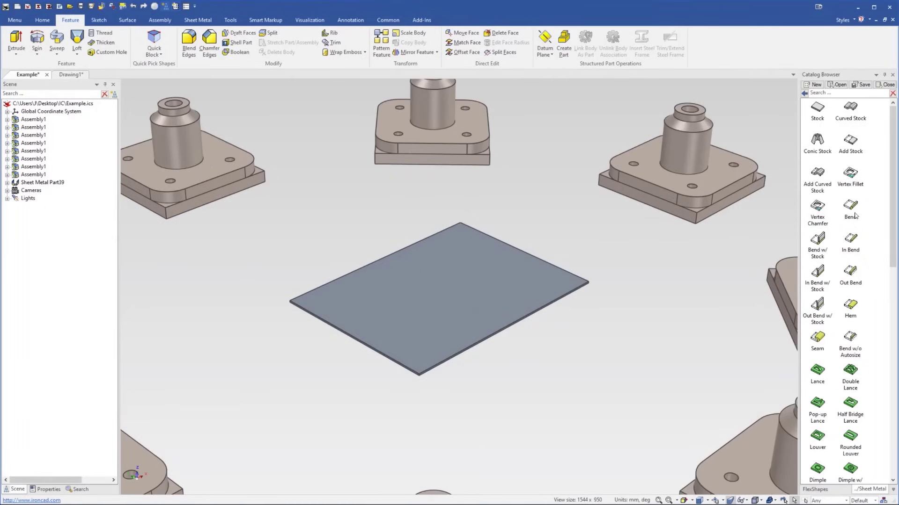
drag(851, 265, 568, 301)
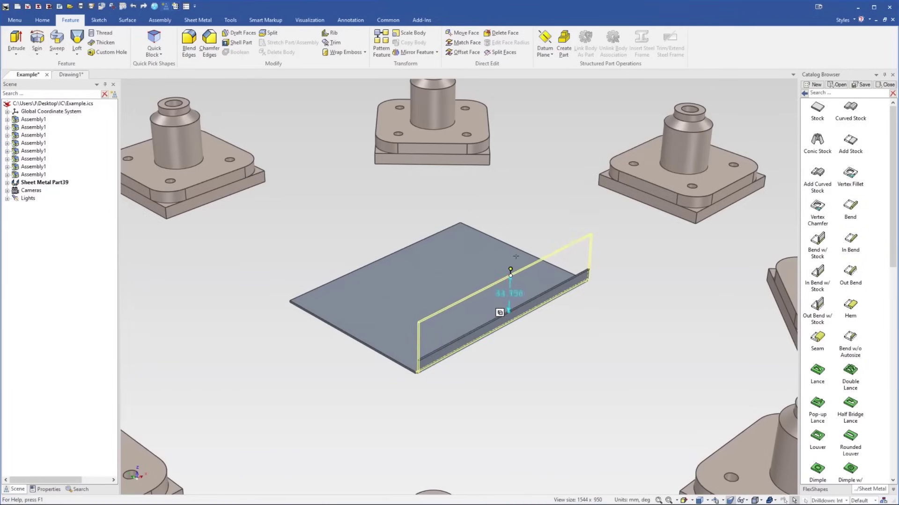
click(486, 318)
scroll(487, 317, up, 2)
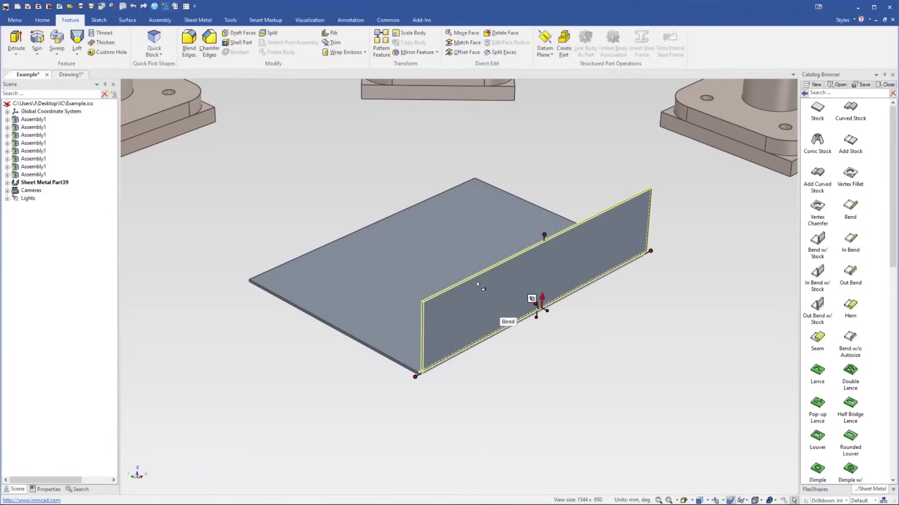
Set the upright wall's top edge to a distance of 50 mm from the sheet's bottom corner point
right_click(544, 234)
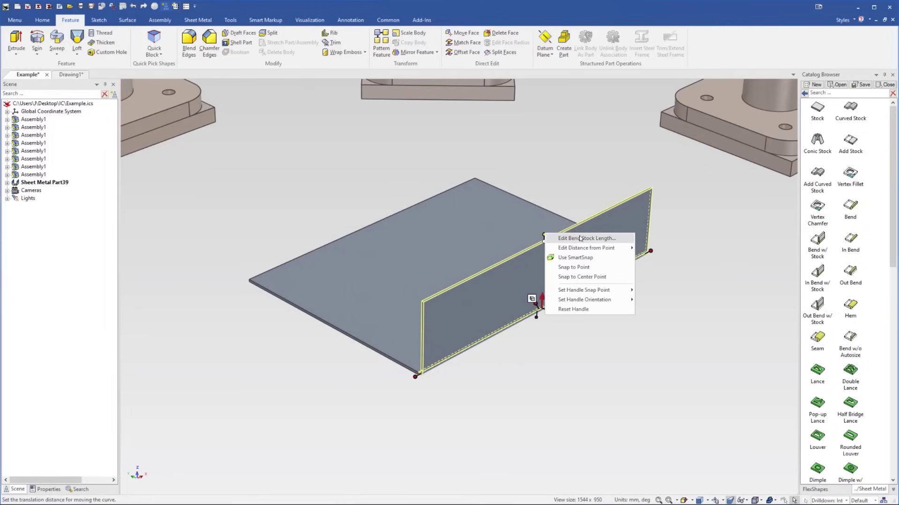
mouse_move(602, 248)
click(656, 245)
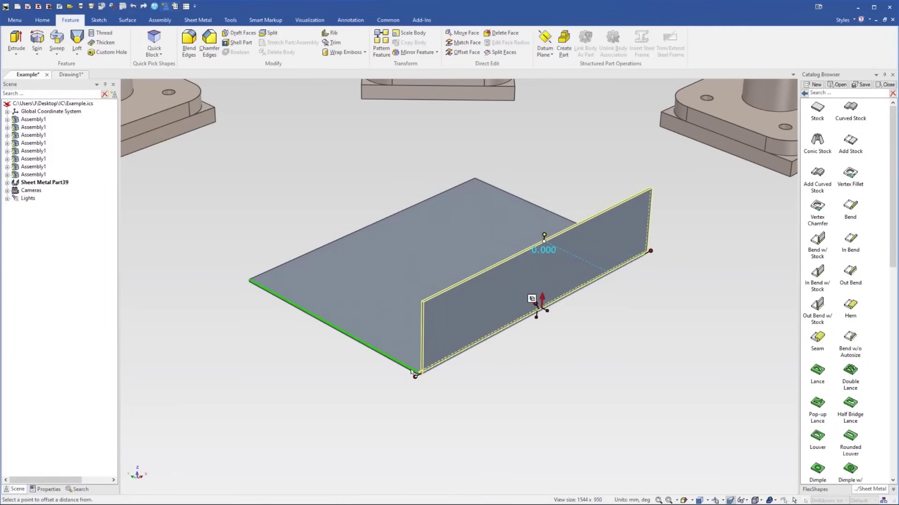
click(411, 374)
text(50)
key(Return)
click(532, 162)
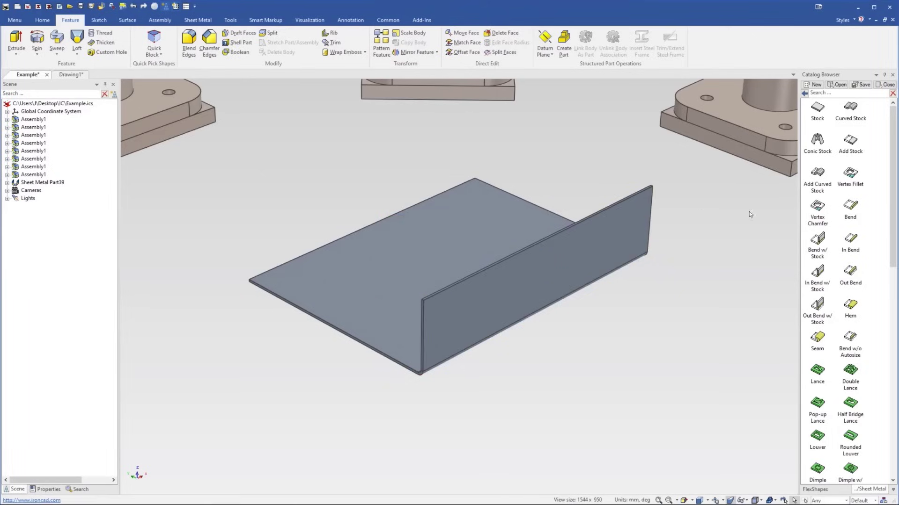
Add a second bend along the wall's upper edge and stretch it inward over the sheet as a lip
drag(550, 233, 547, 233)
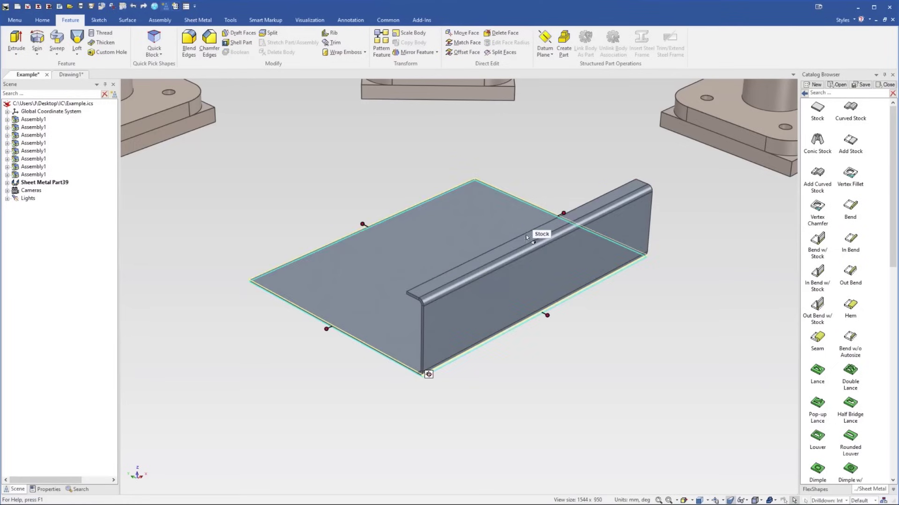
click(533, 239)
drag(505, 233, 534, 239)
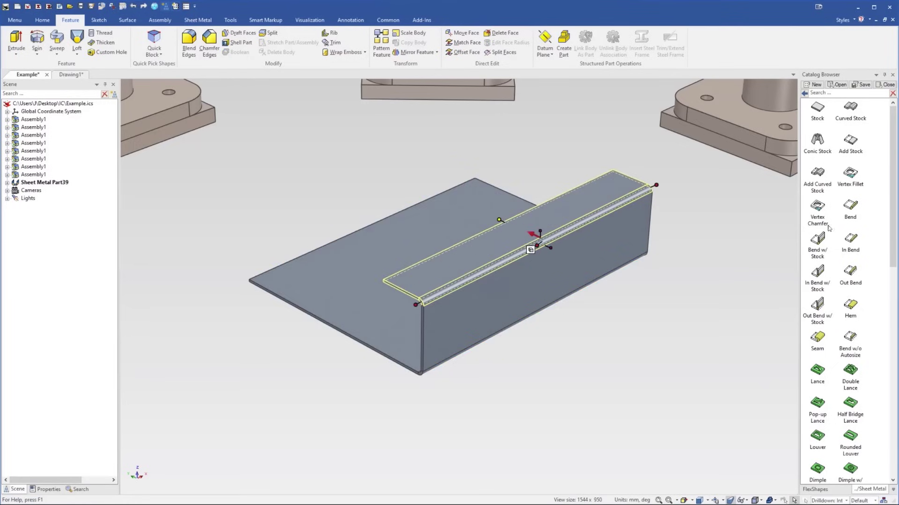
click(395, 335)
middle_drag(430, 340, 487, 315)
click(499, 335)
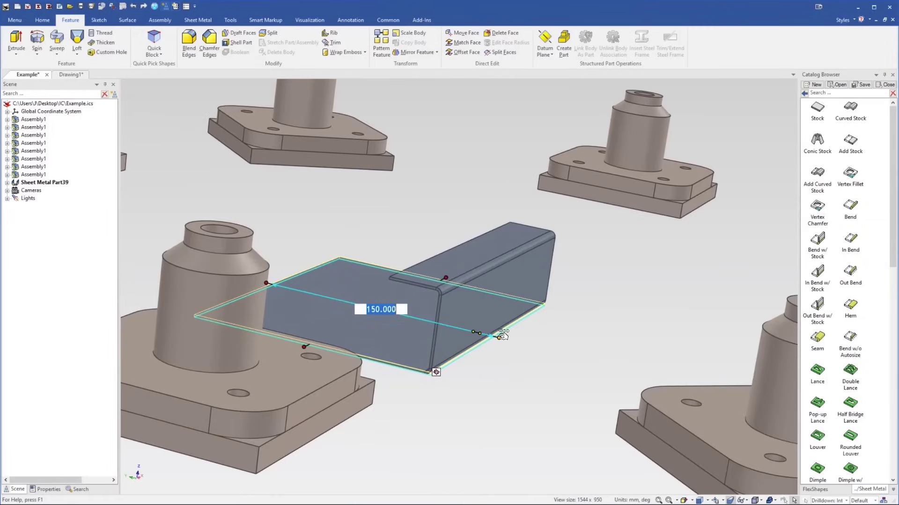
middle_drag(507, 345, 425, 385)
click(424, 385)
Hide everything in the scene except the sheet metal part
scroll(404, 366, down, 5)
scroll(456, 285, down, 6)
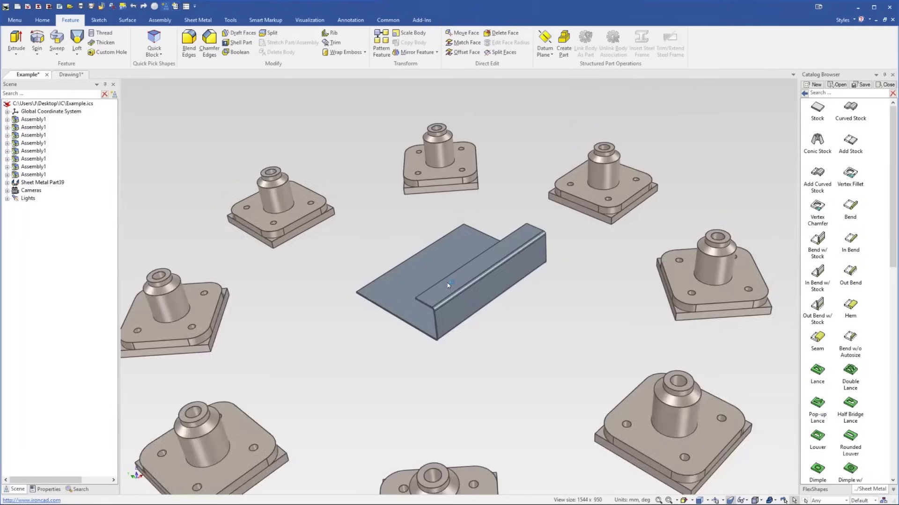
middle_drag(478, 288, 490, 154)
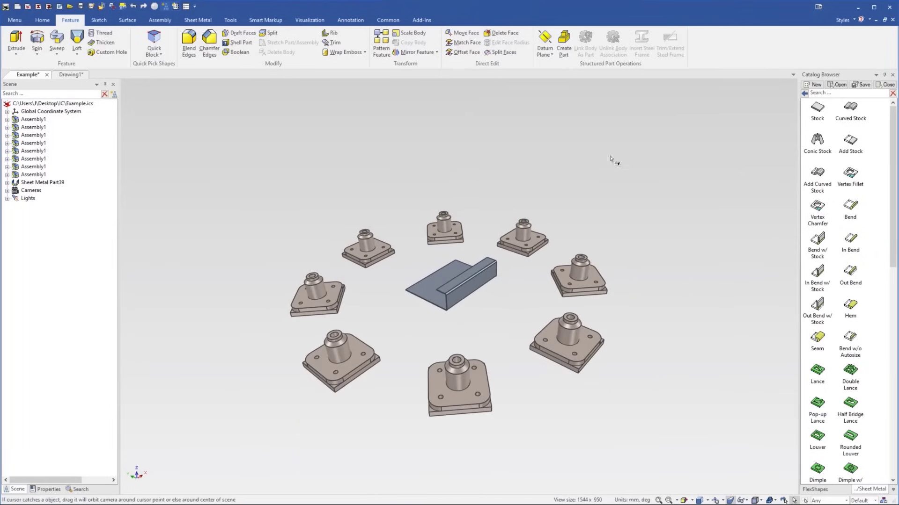
scroll(465, 280, up, 2)
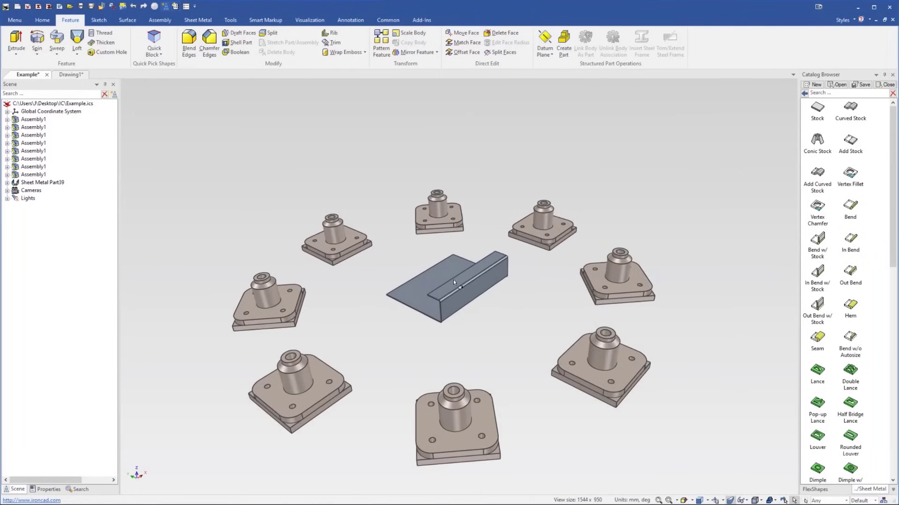
right_click(453, 279)
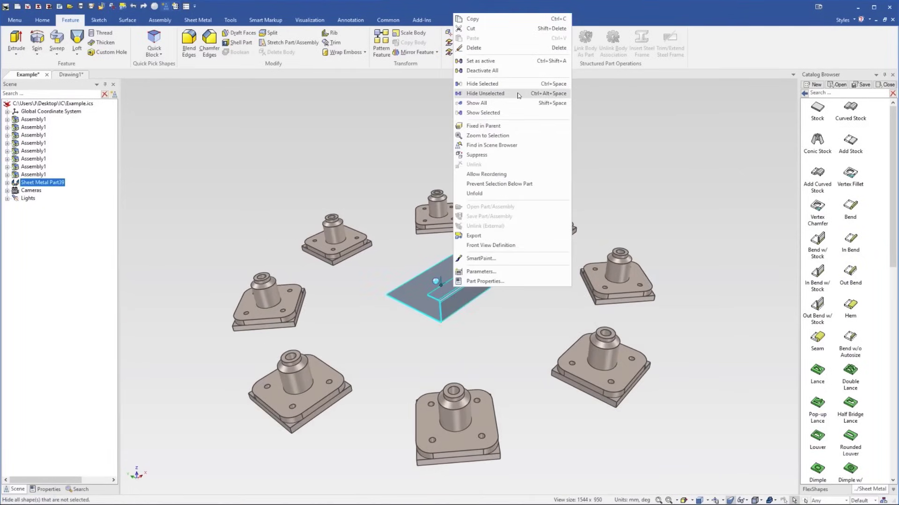
click(518, 96)
scroll(445, 291, up, 3)
middle_drag(462, 311, 462, 288)
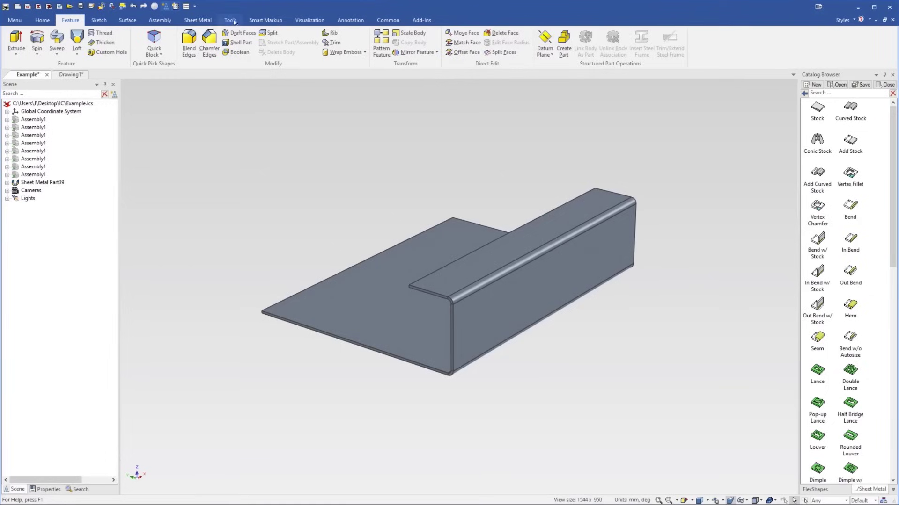
Create a miter flange from both bends along the sheet's three remaining straight edges, with a 0.100 mm setback
click(204, 21)
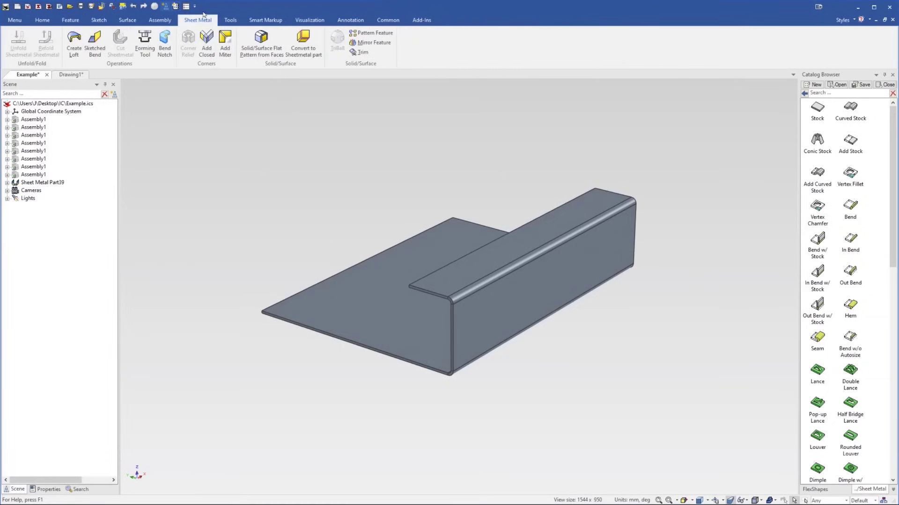
click(225, 42)
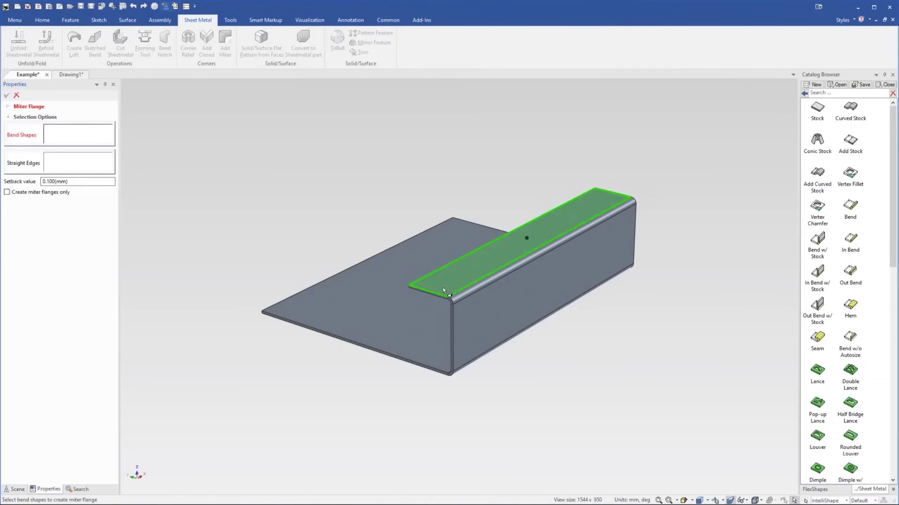
click(481, 313)
click(475, 263)
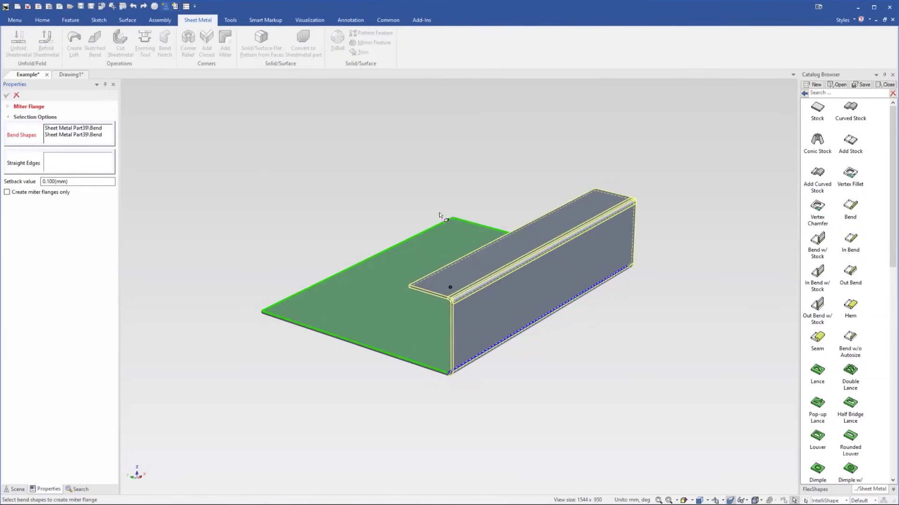
click(80, 165)
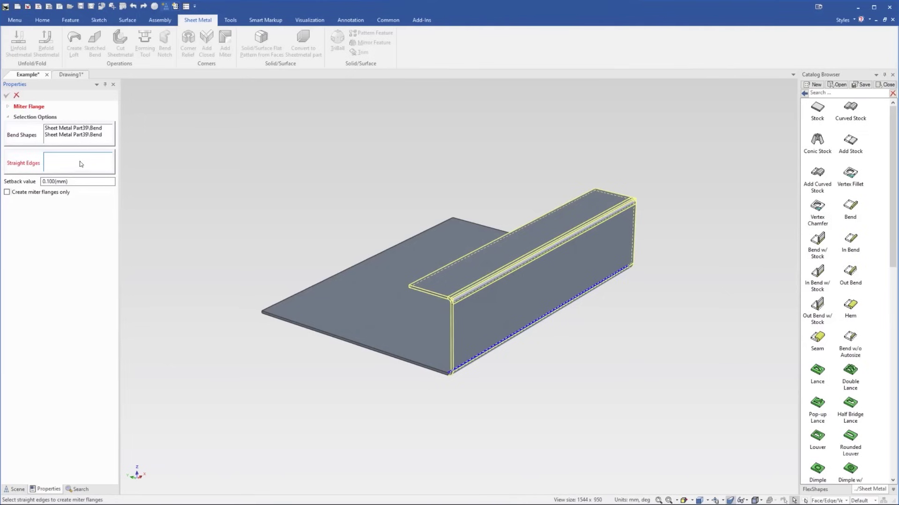
click(352, 294)
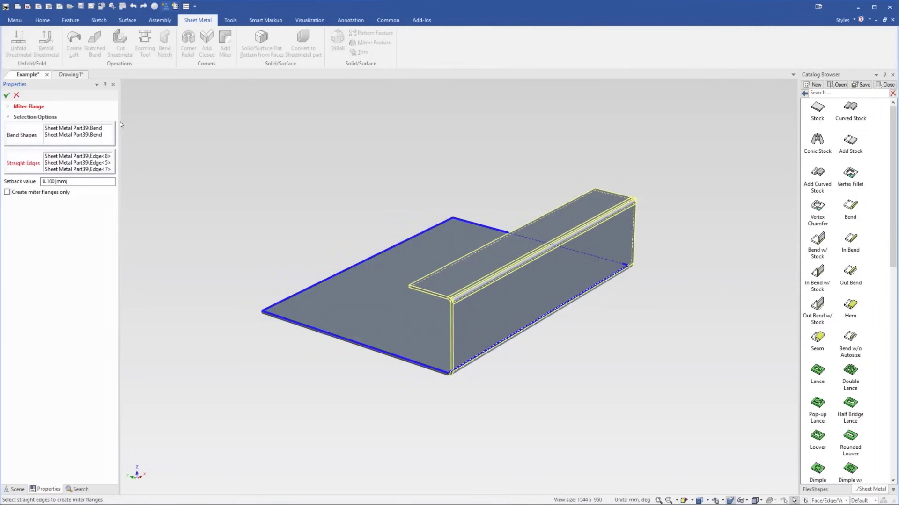
click(7, 96)
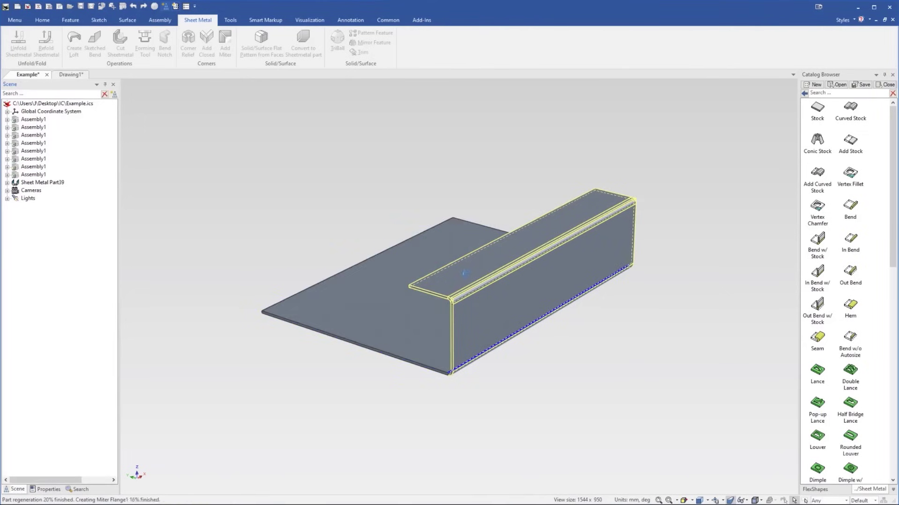
Lengthen the base sheet of the mitered box to 250 mm by stretching its short end outward
middle_drag(452, 296, 473, 306)
click(471, 299)
click(436, 246)
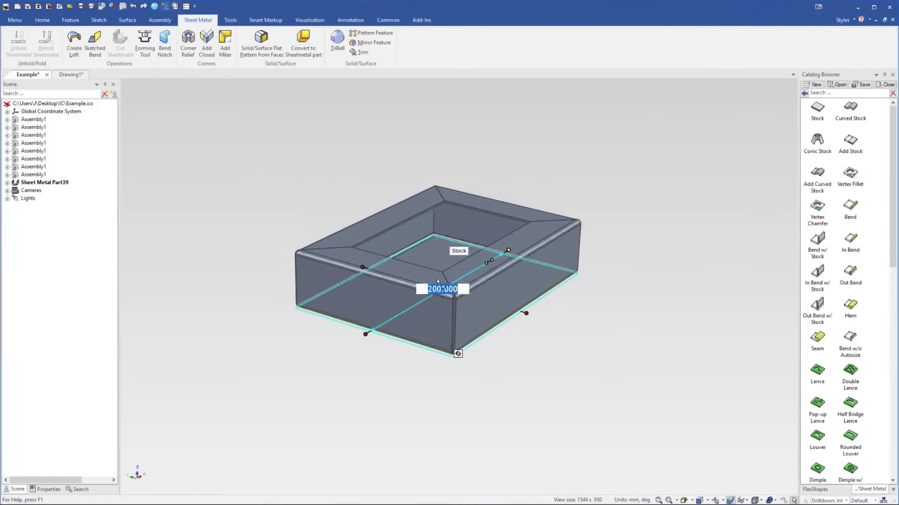
scroll(436, 279, down, 3)
click(407, 313)
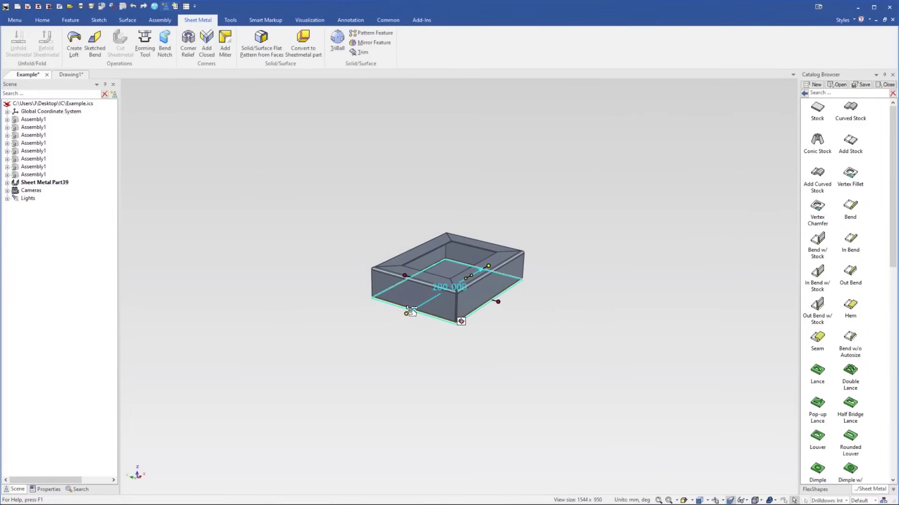
drag(410, 312, 379, 328)
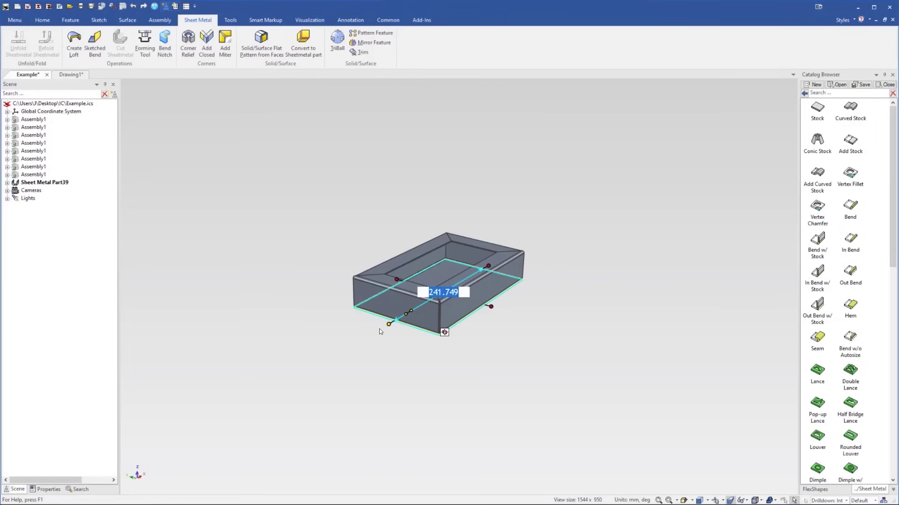
text(250)
key(Return)
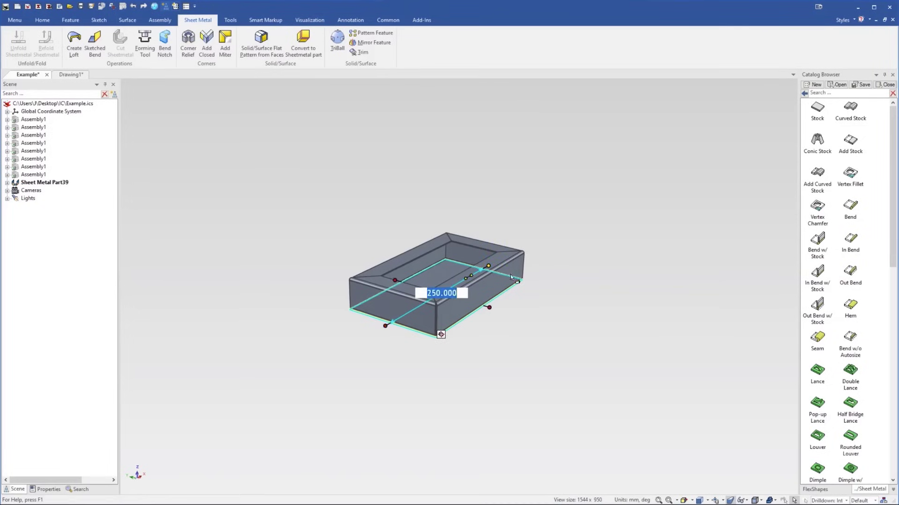
Change the angle of the upper bend on the long wall so the mitered lip slopes upward
scroll(422, 276, up, 3)
click(519, 304)
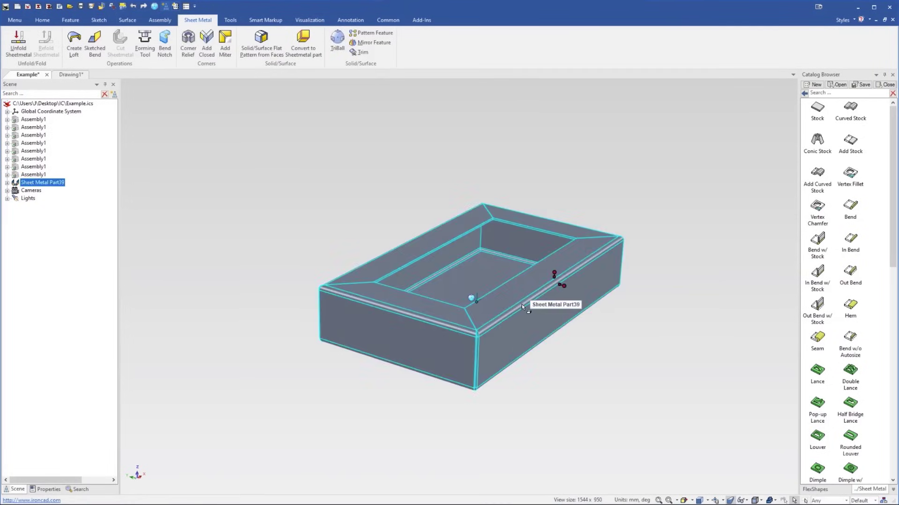
click(521, 305)
scroll(524, 303, up, 3)
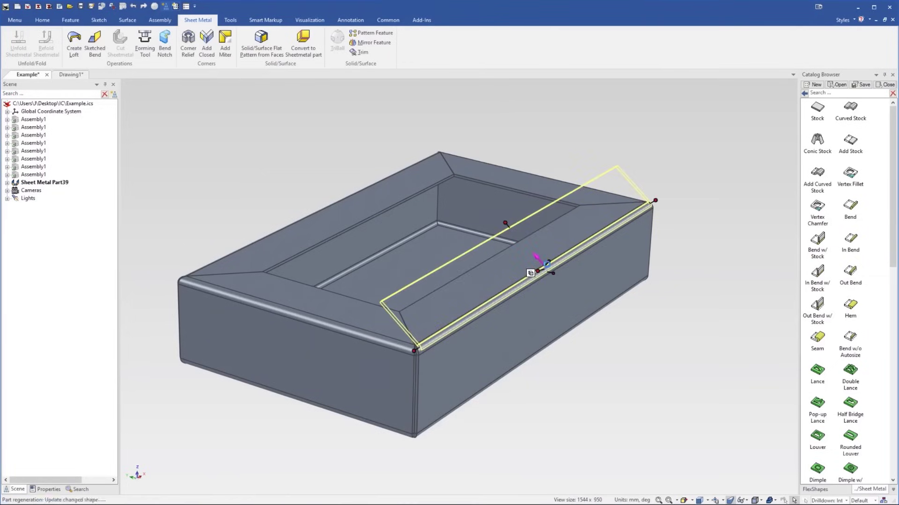
click(648, 304)
scroll(477, 326, down, 5)
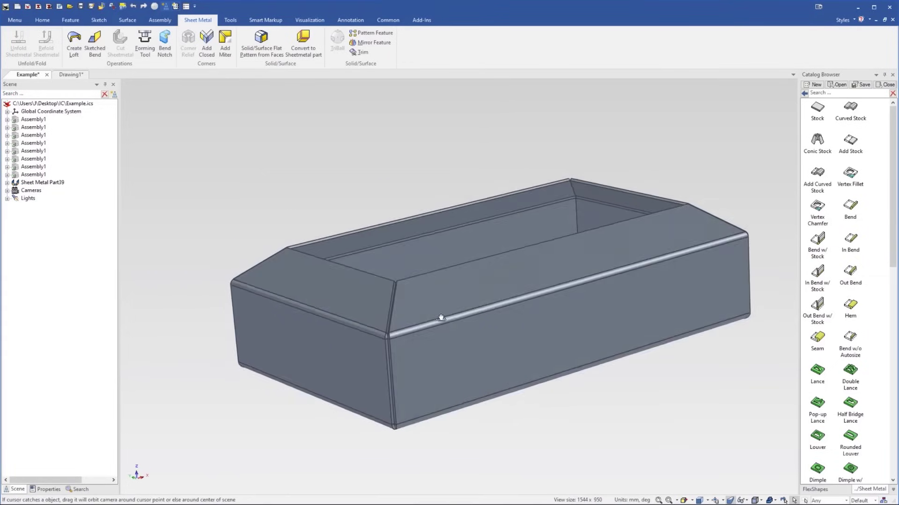
Unfold the sheet metal part into its flat pattern
mouse_move(458, 311)
middle_down()
mouse_move(461, 302)
mouse_move(468, 311)
middle_up()
scroll(465, 290, up, 2)
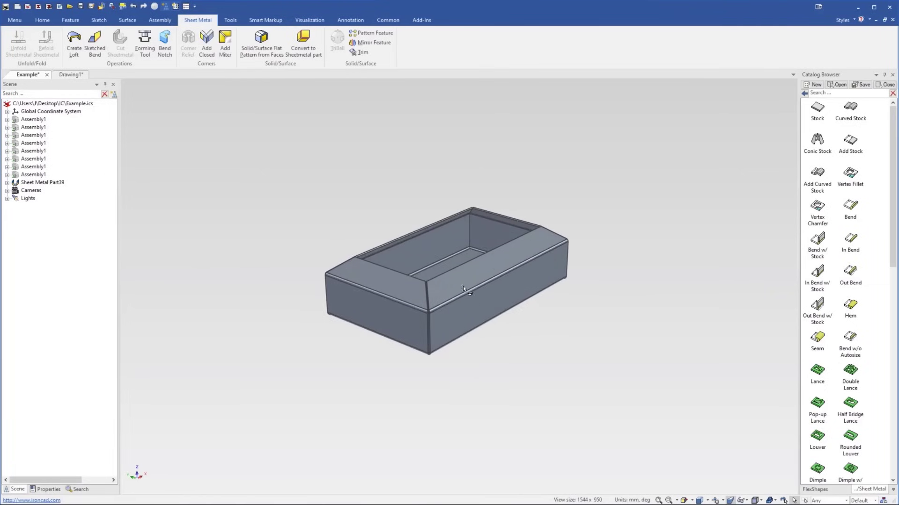
right_click(456, 270)
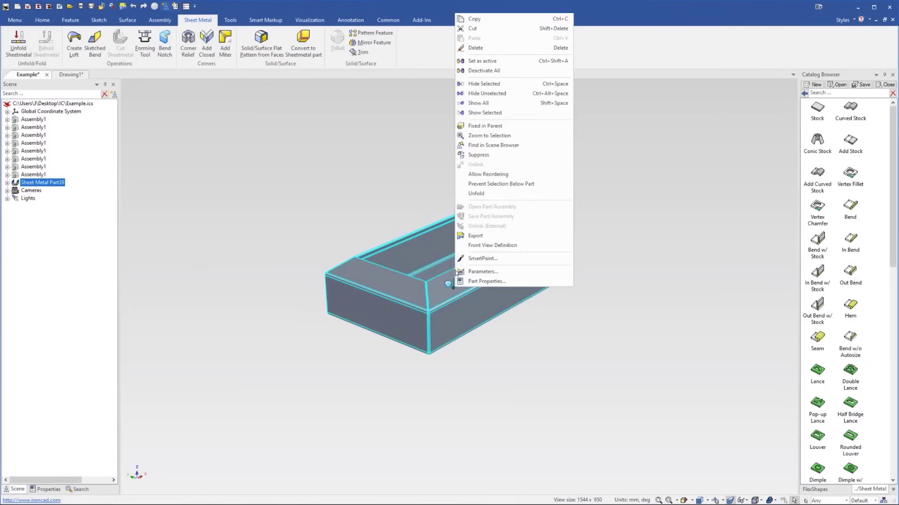
click(491, 194)
mouse_move(450, 287)
middle_down()
mouse_move(527, 345)
mouse_move(480, 299)
mouse_move(466, 309)
mouse_move(467, 272)
mouse_move(466, 286)
middle_up()
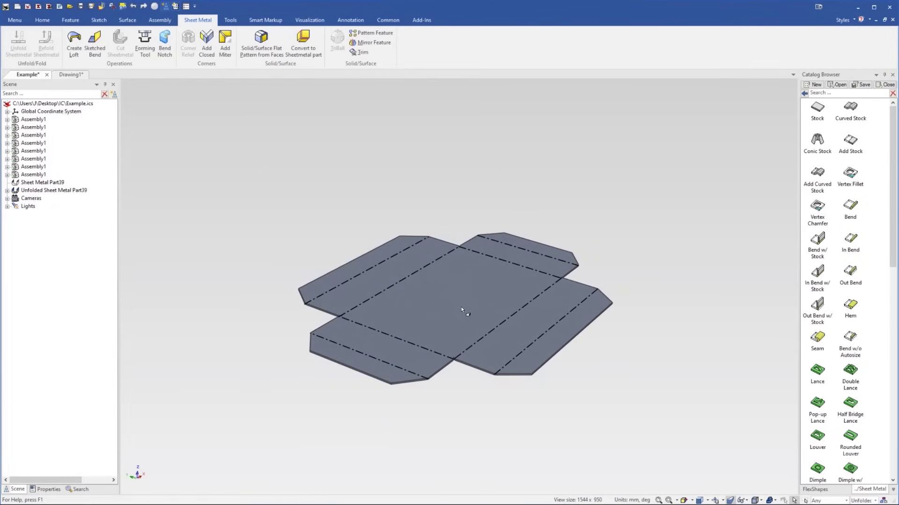
Fold the flat pattern back into the mitered box and show all hidden assemblies in the scene again
scroll(459, 307, up, 3)
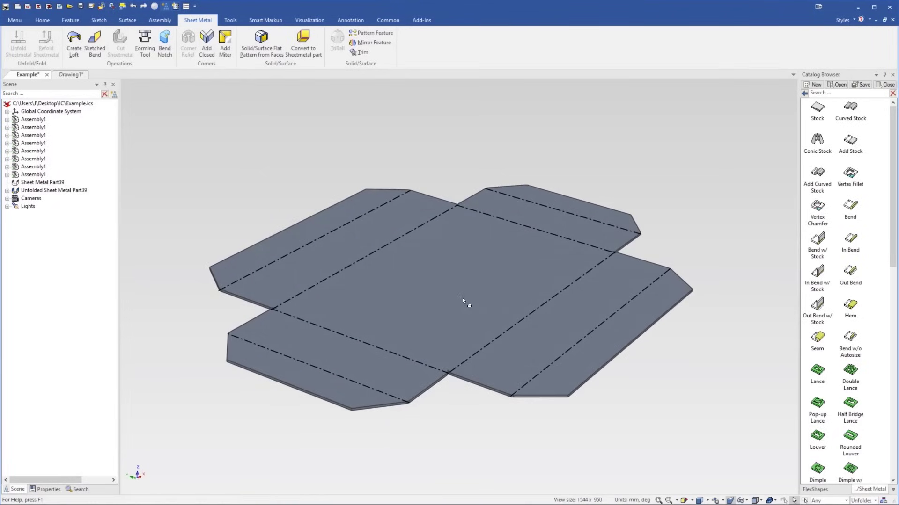
middle_drag(400, 267, 375, 271)
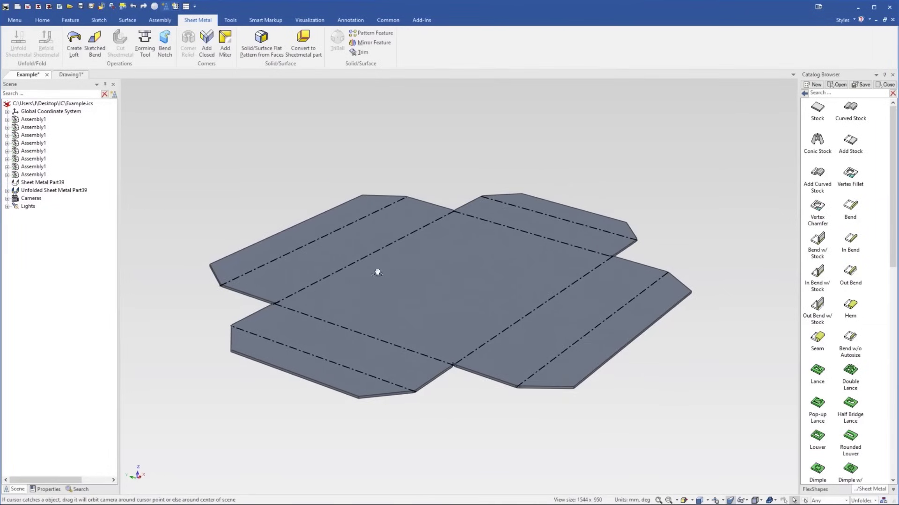
right_click(420, 247)
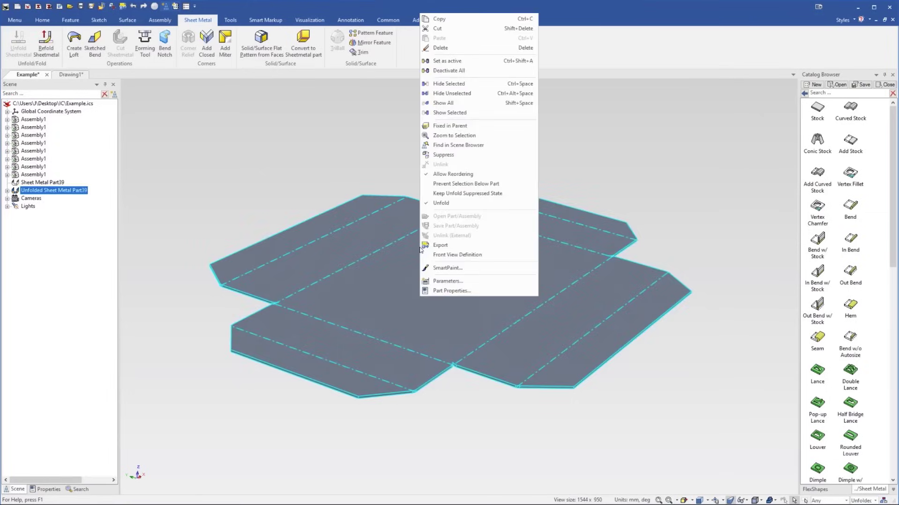
click(440, 205)
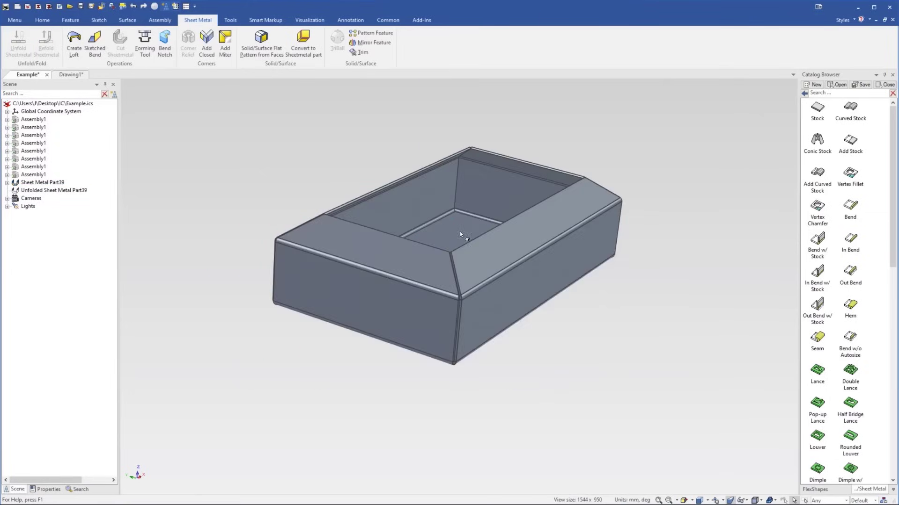
middle_drag(456, 247, 460, 250)
scroll(453, 254, down, 5)
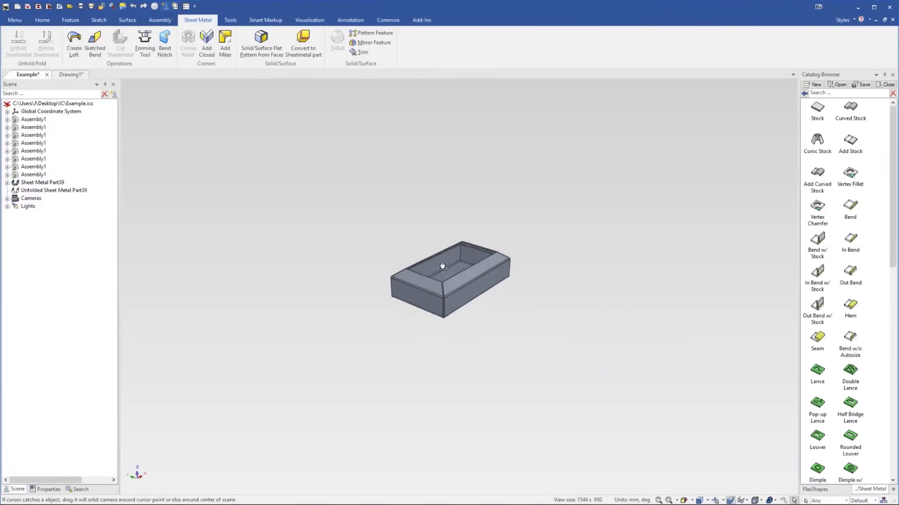
right_click(453, 192)
click(518, 275)
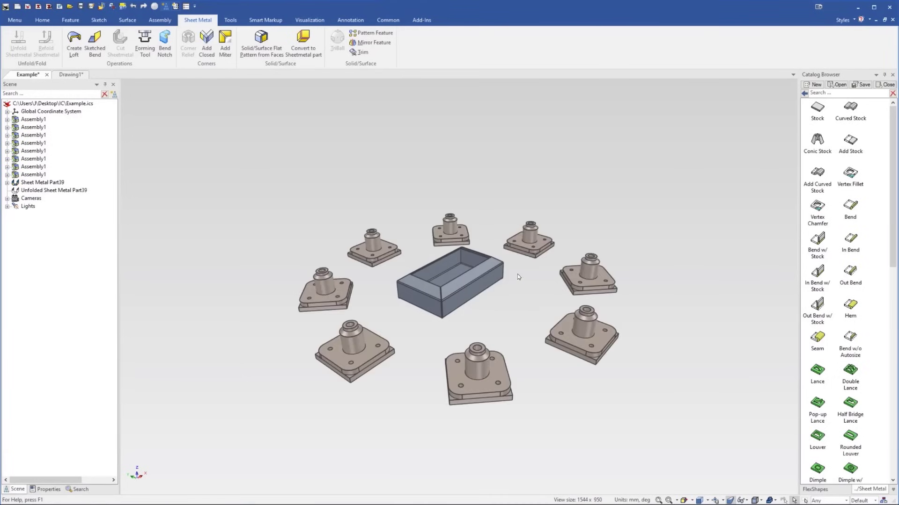
Cut a rectangular opening in the long side wall of the mitered box with an H Block from the Starter catalog
middle_drag(457, 276, 470, 278)
scroll(875, 347, down, 10)
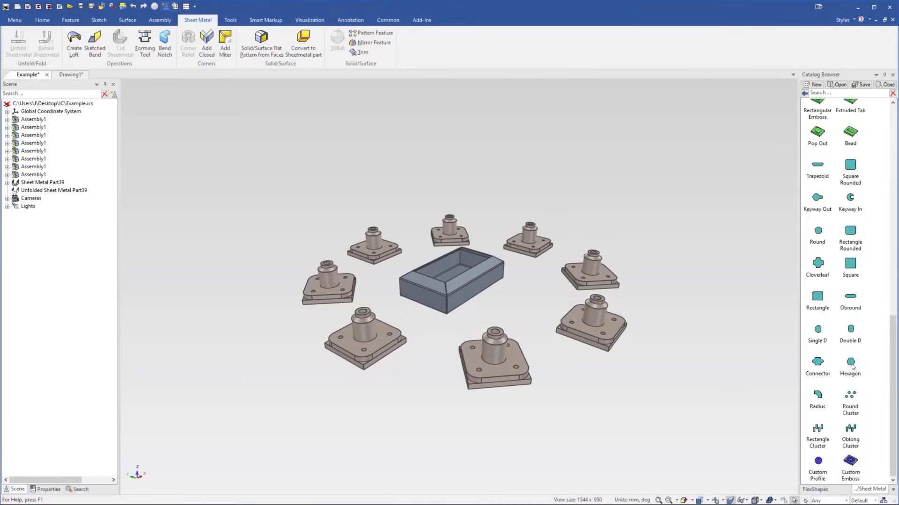
scroll(840, 315, up, 10)
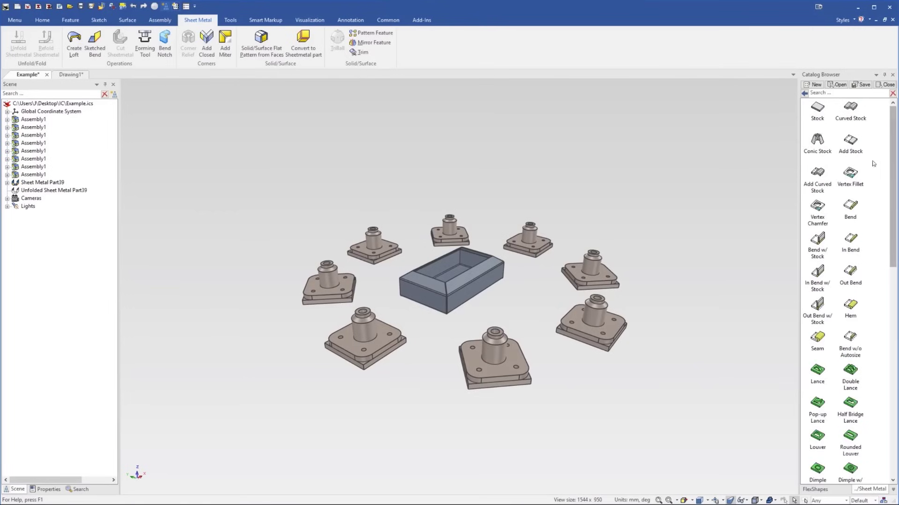
click(805, 94)
scroll(458, 288, up, 5)
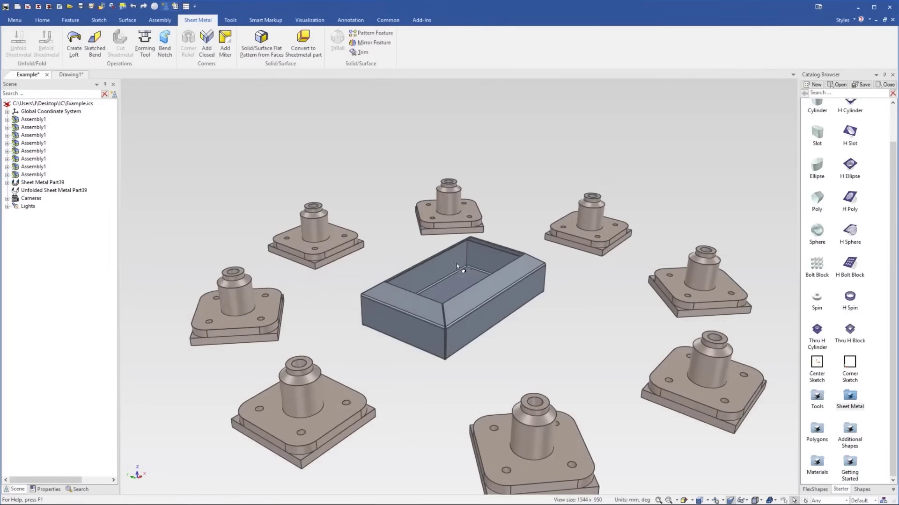
scroll(853, 255, up, 1)
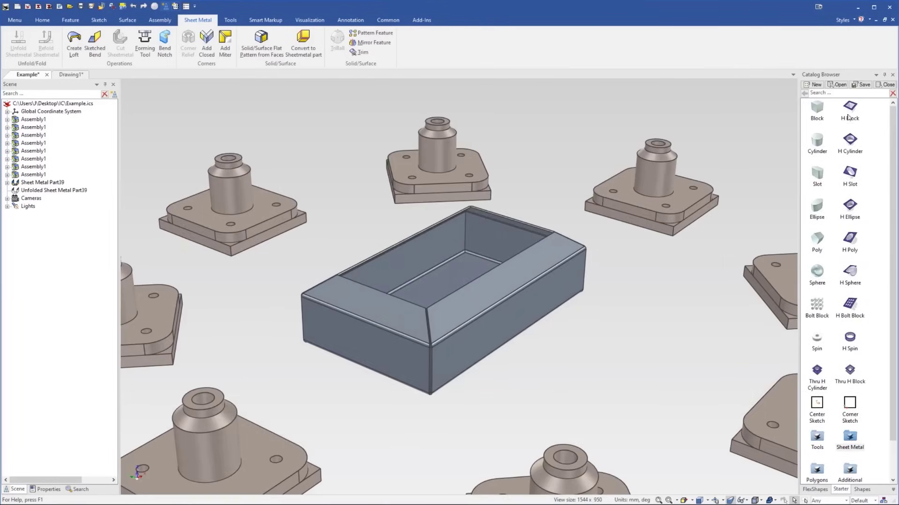
drag(850, 110, 518, 319)
scroll(518, 318, up, 5)
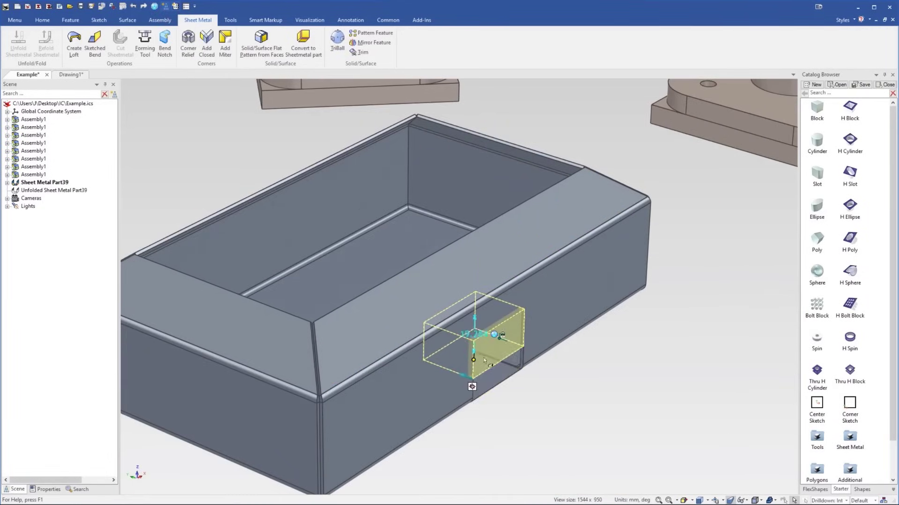
middle_drag(513, 353, 468, 281)
Unfold the box to examine the wall cutout in the flat pattern, and fold it back up
scroll(468, 281, down, 3)
click(445, 276)
right_click(445, 267)
click(465, 193)
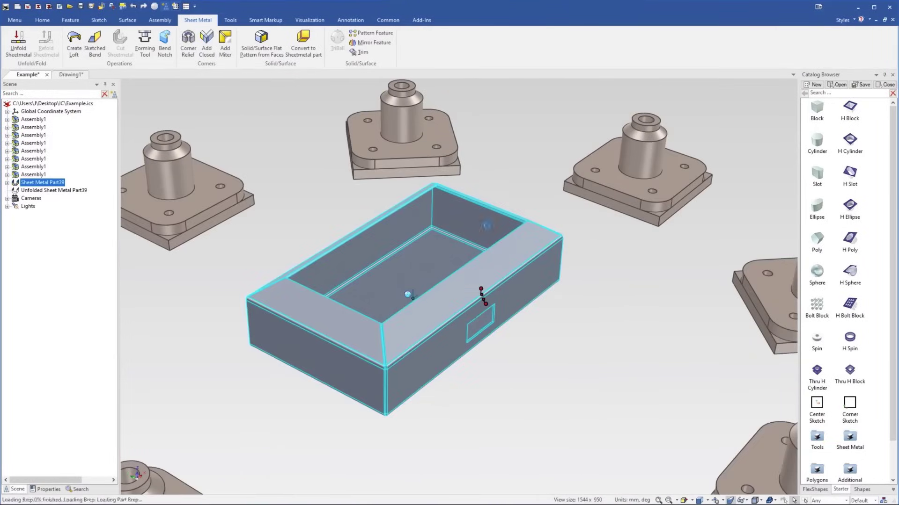
click(485, 300)
right_click(447, 288)
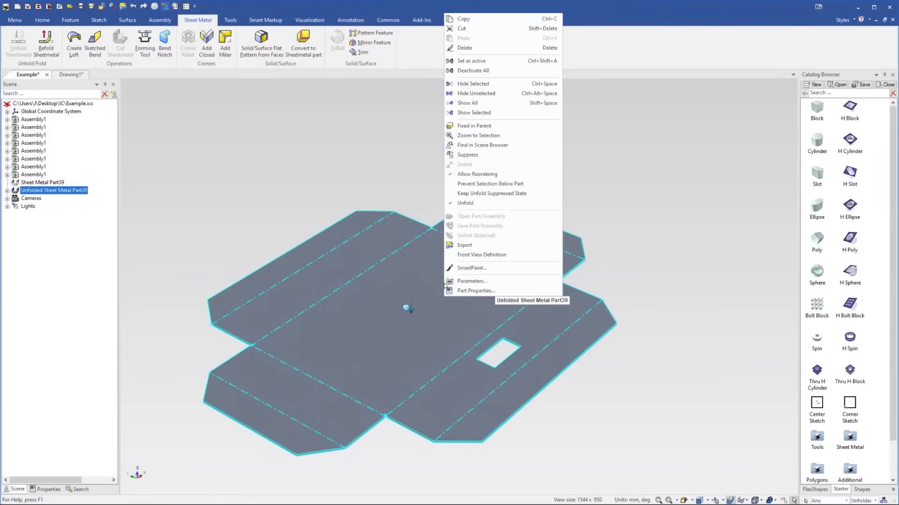
click(489, 206)
scroll(461, 300, down, 5)
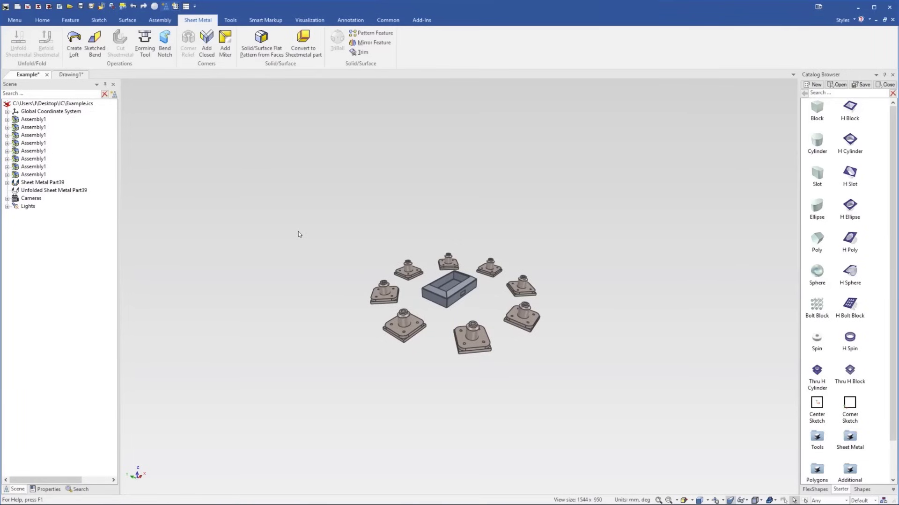
scroll(411, 291, up, 2)
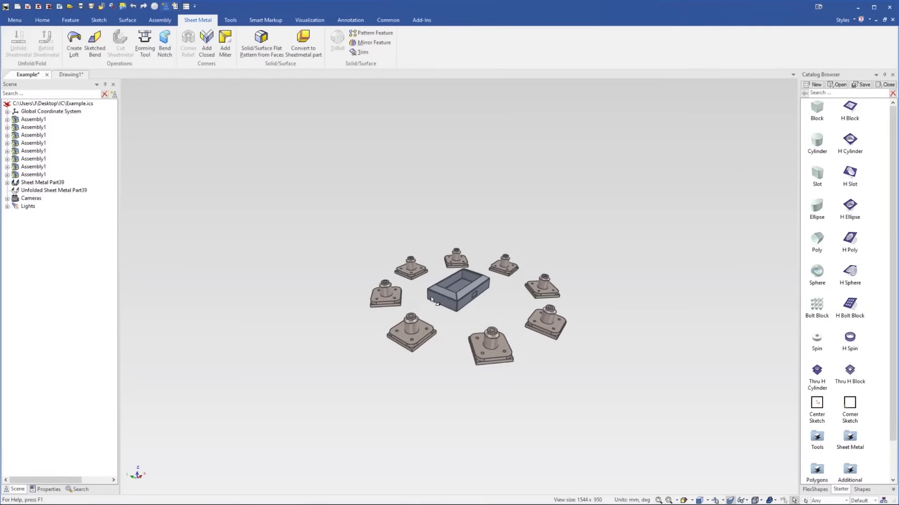
scroll(494, 295, up, 2)
scroll(516, 262, up, 2)
scroll(472, 322, down, 1)
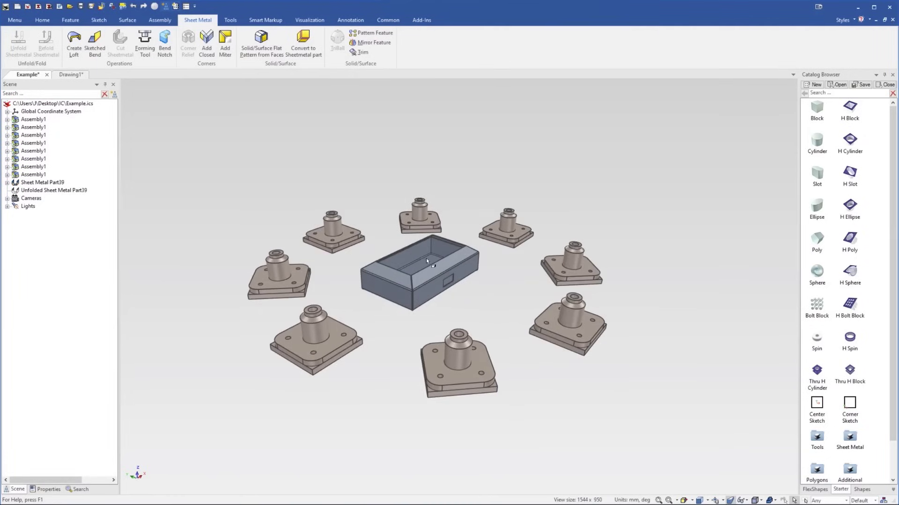
middle_drag(417, 257, 495, 229)
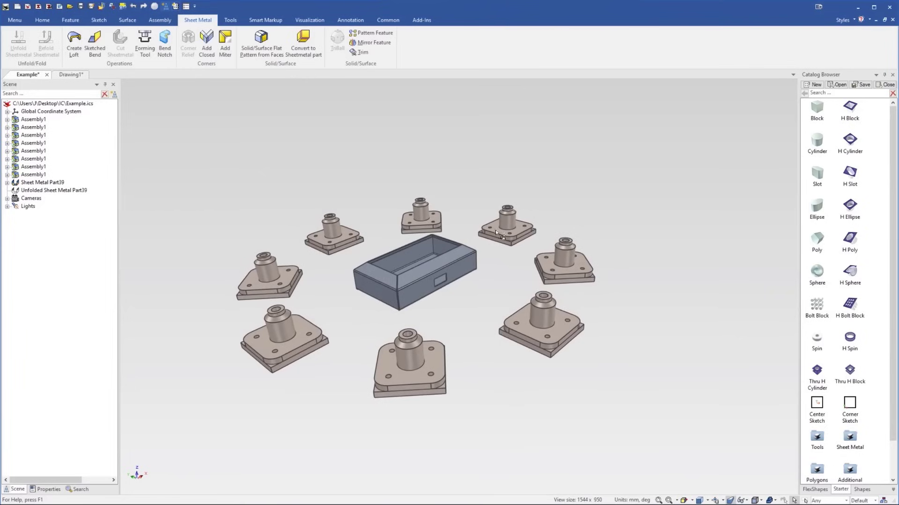
Reposition the sheet metal box with the TriBall, moving it freely and within the horizontal plane
click(416, 277)
key(F10)
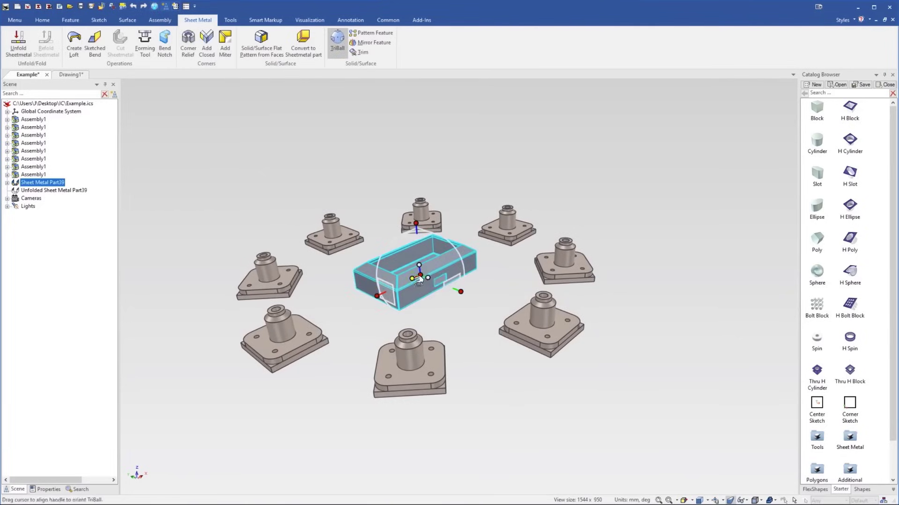
mouse_move(427, 279)
middle_down()
mouse_move(413, 319)
mouse_move(418, 264)
middle_up()
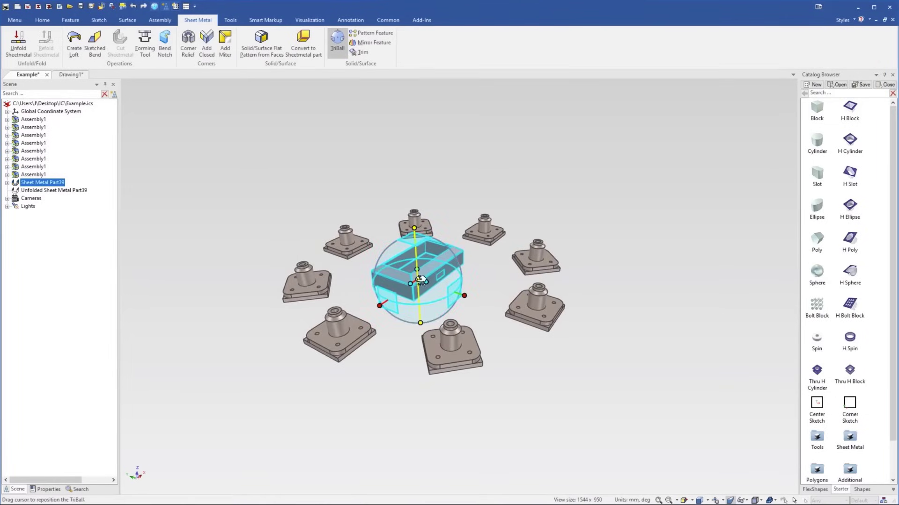
drag(419, 280, 421, 258)
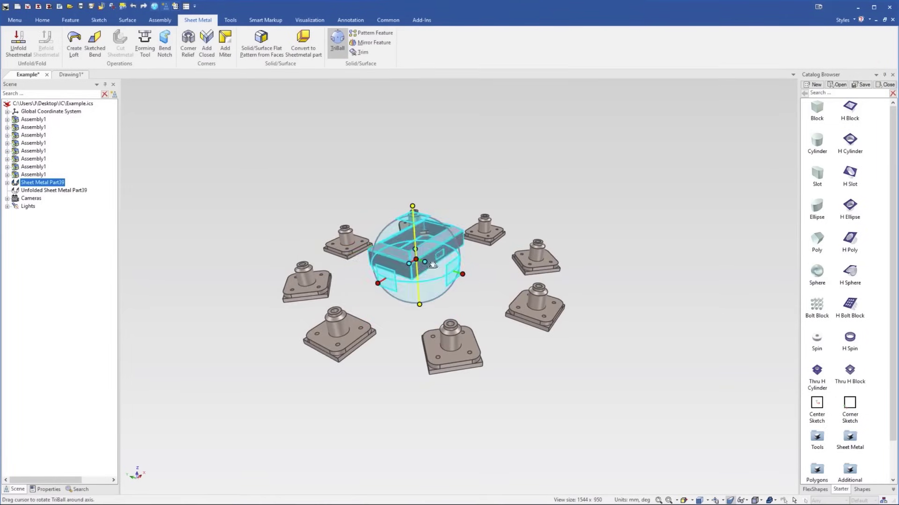
drag(420, 220, 421, 242)
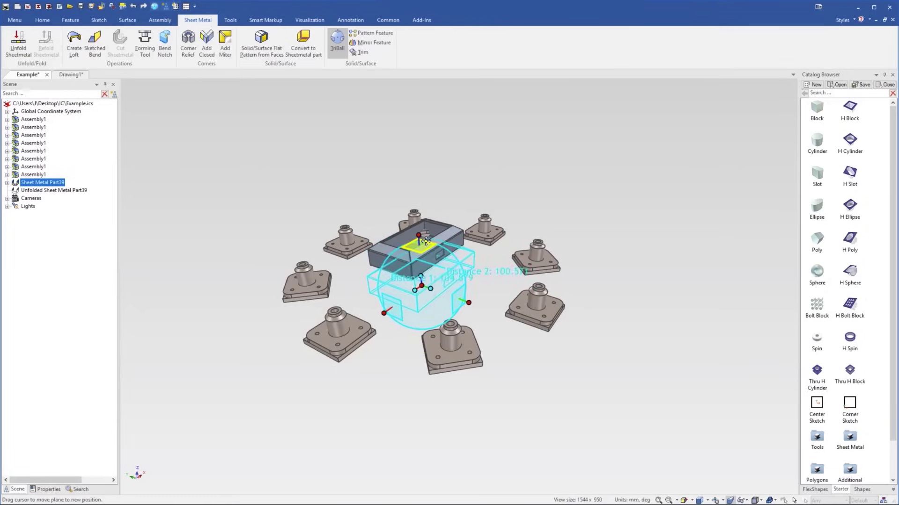
key(space)
key(Escape)
mouse_move(436, 271)
middle_down()
mouse_move(448, 270)
mouse_move(437, 262)
middle_up()
Switch to Drawing1 and place a T.F.R standard view of the whole Example.ics scene in the sheet's upper right area
click(70, 75)
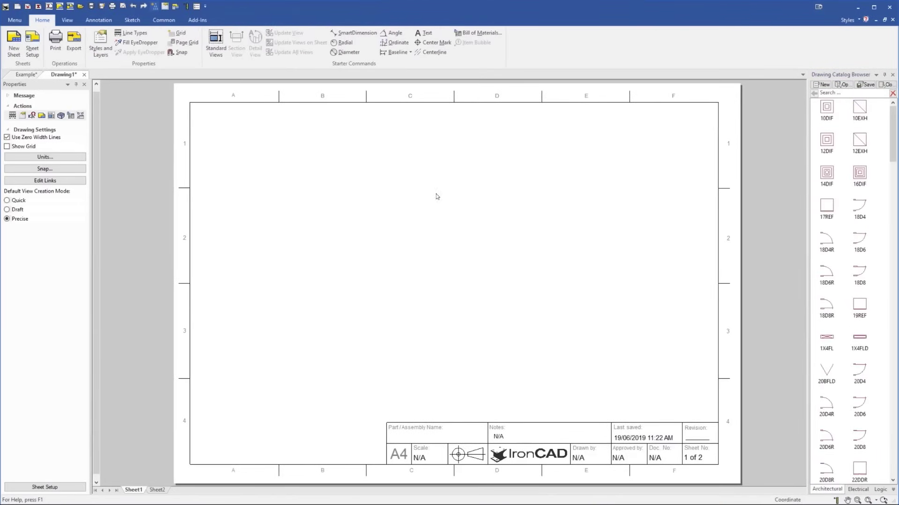
click(216, 41)
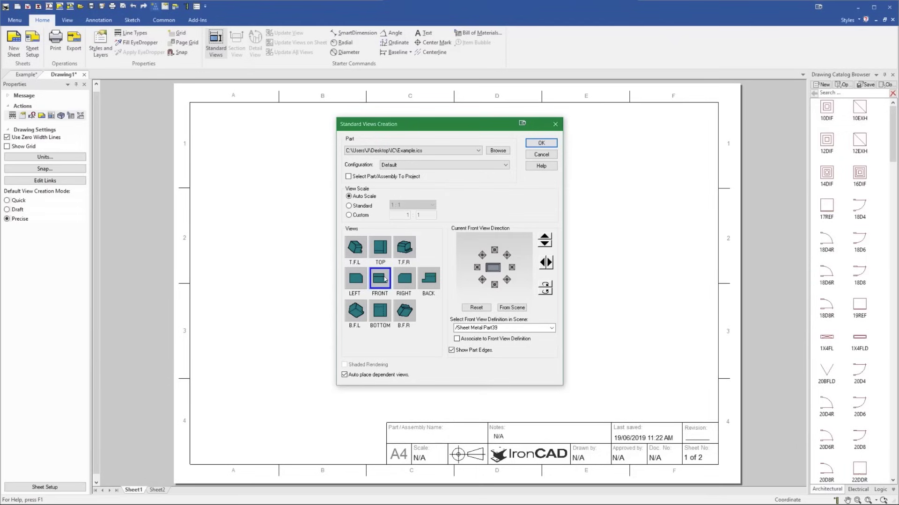
click(405, 253)
click(542, 143)
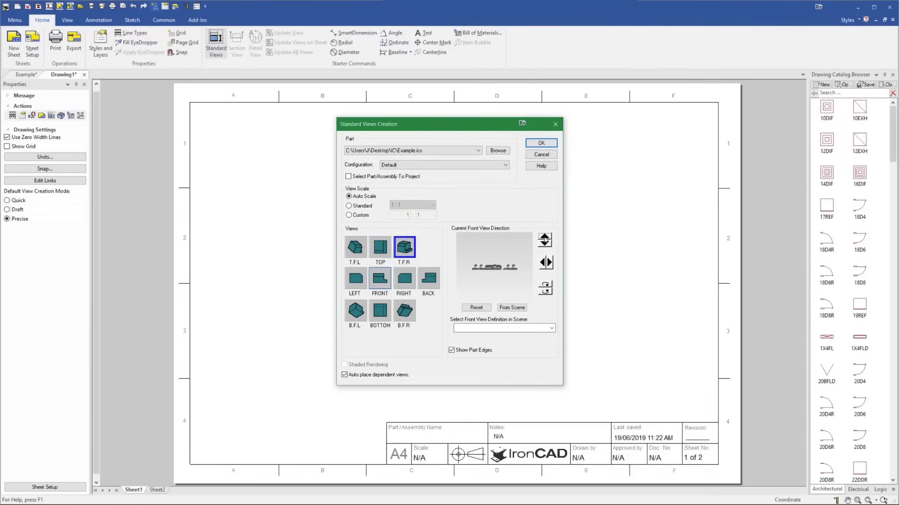
click(540, 142)
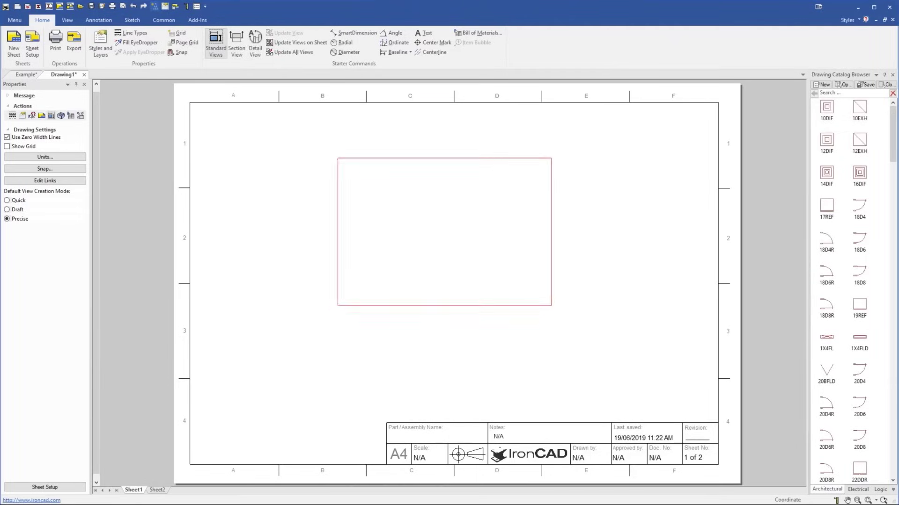
click(586, 243)
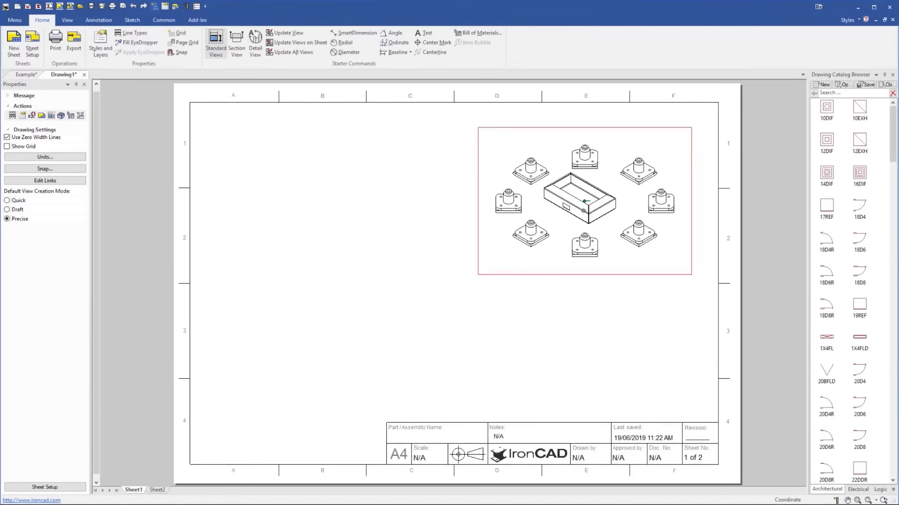
click(518, 297)
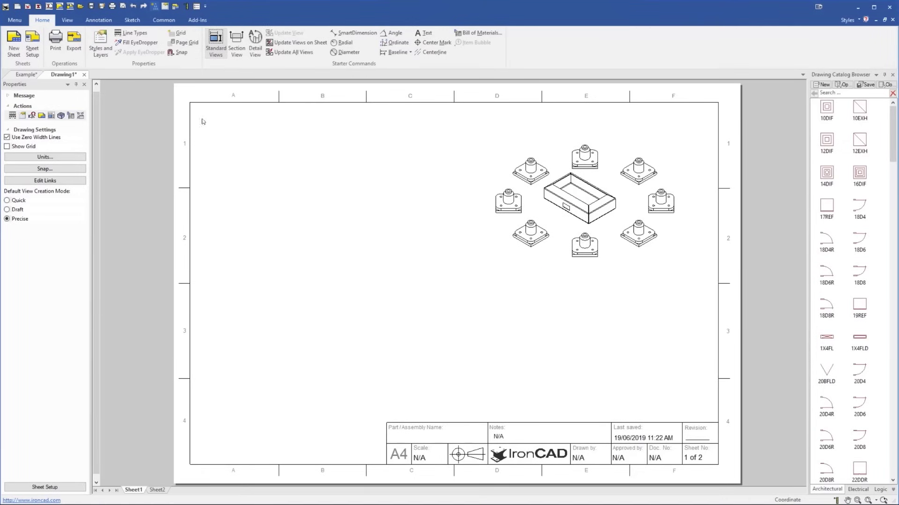
Create front and top standard views of only the first Assembly1 and place them on the left half of the sheet
click(215, 43)
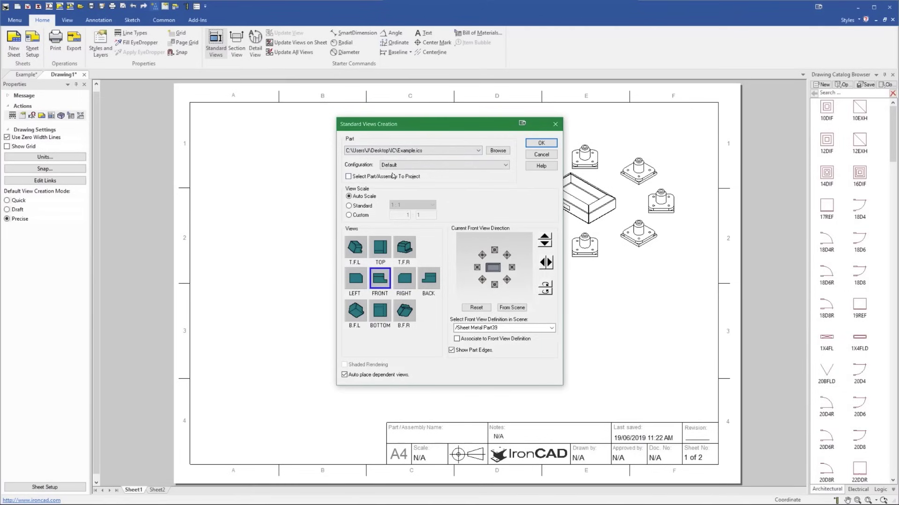
click(356, 177)
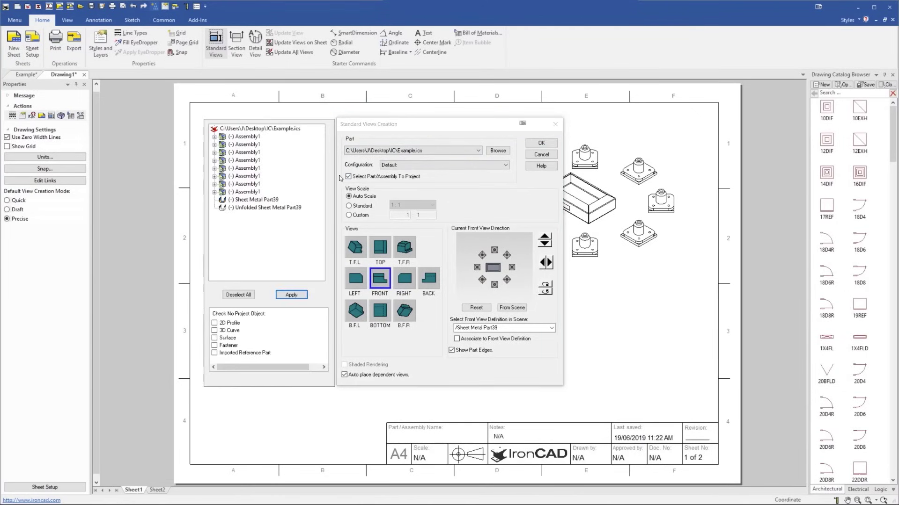
click(251, 137)
click(291, 295)
click(549, 241)
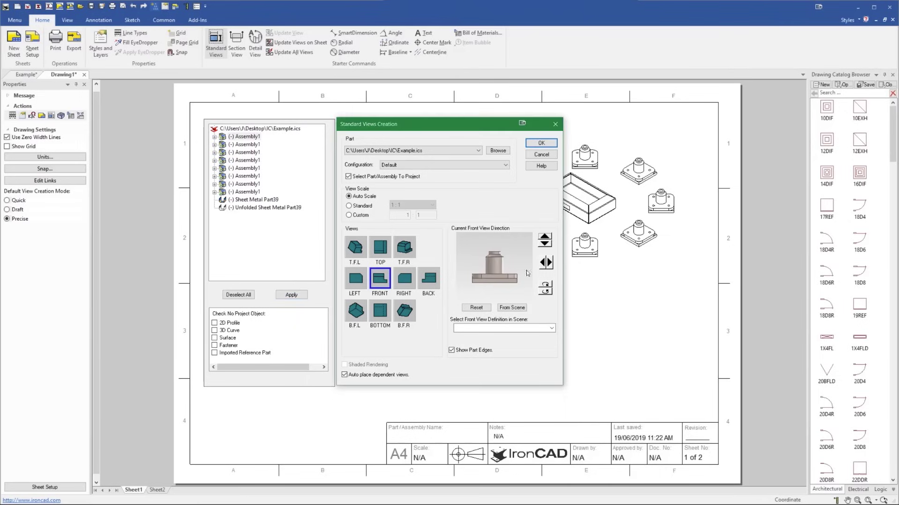
click(546, 262)
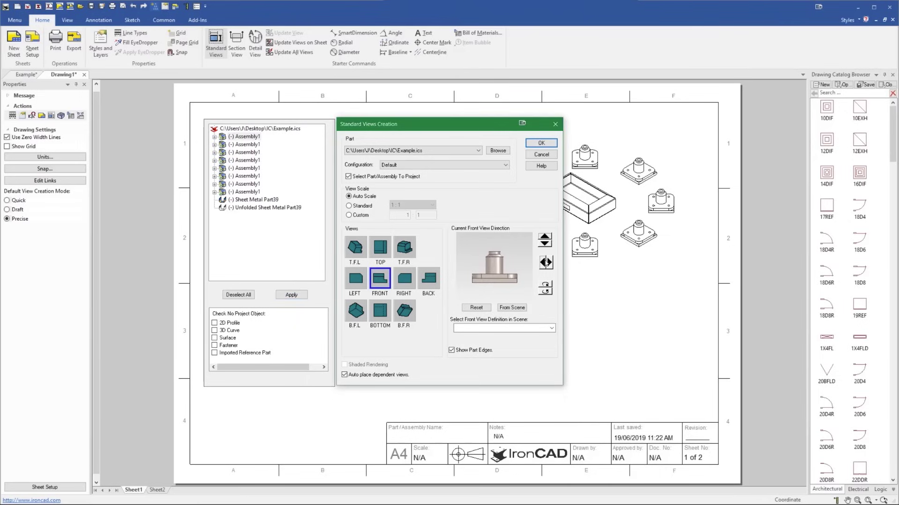
click(553, 263)
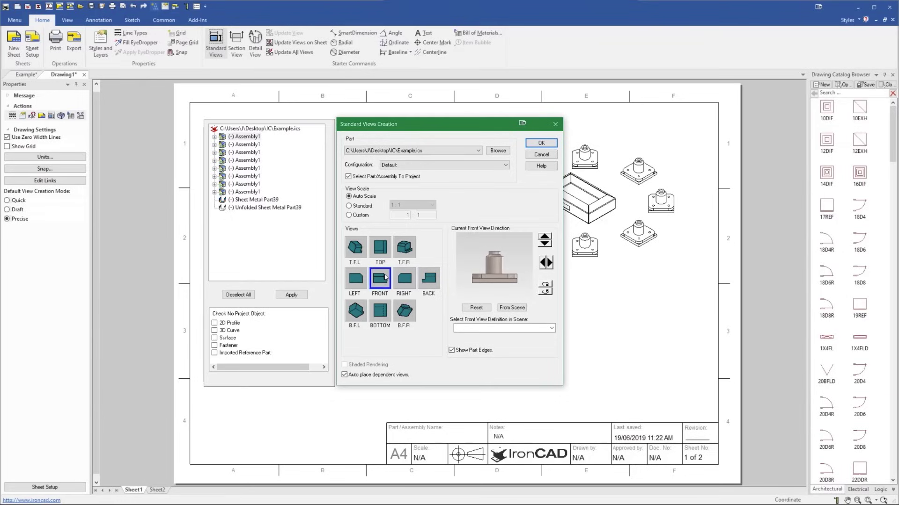
click(381, 257)
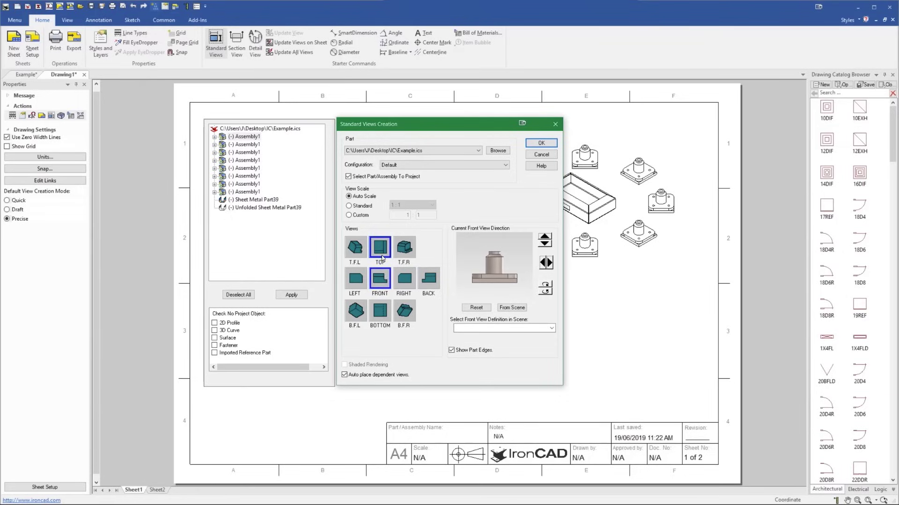
click(540, 143)
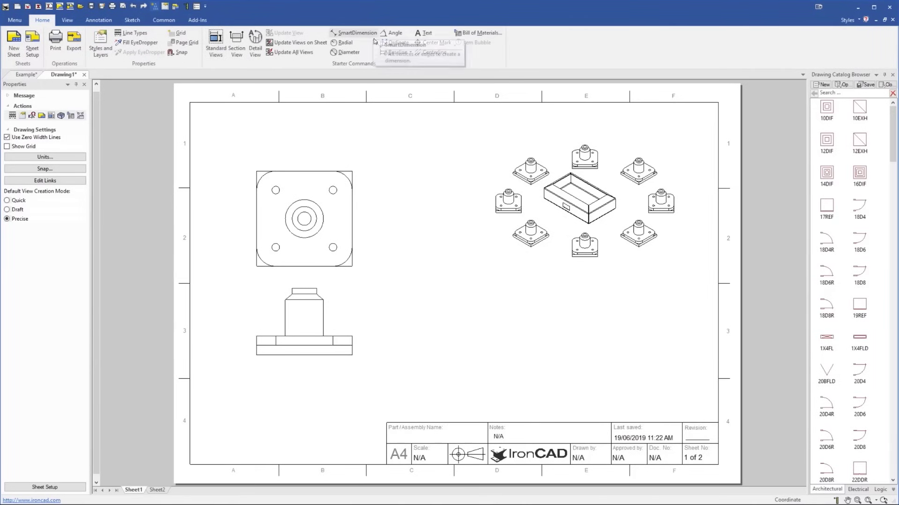
Dimension the overall width of the square plate above the top view with SmartDimension
click(354, 32)
click(348, 170)
click(305, 162)
click(362, 32)
key(Escape)
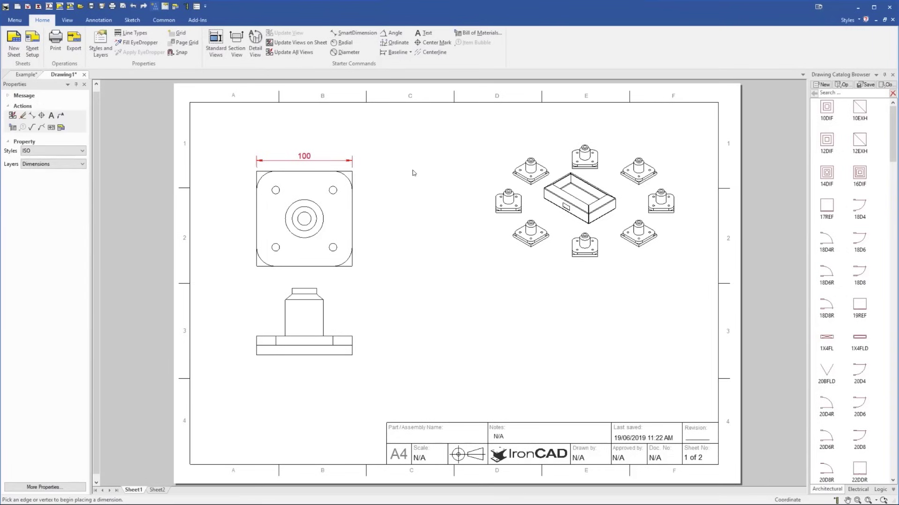
Place a front standard view of the Unfolded Sheet Metal Part39 configuration, auto-scaled, below the isometric scene view
click(215, 49)
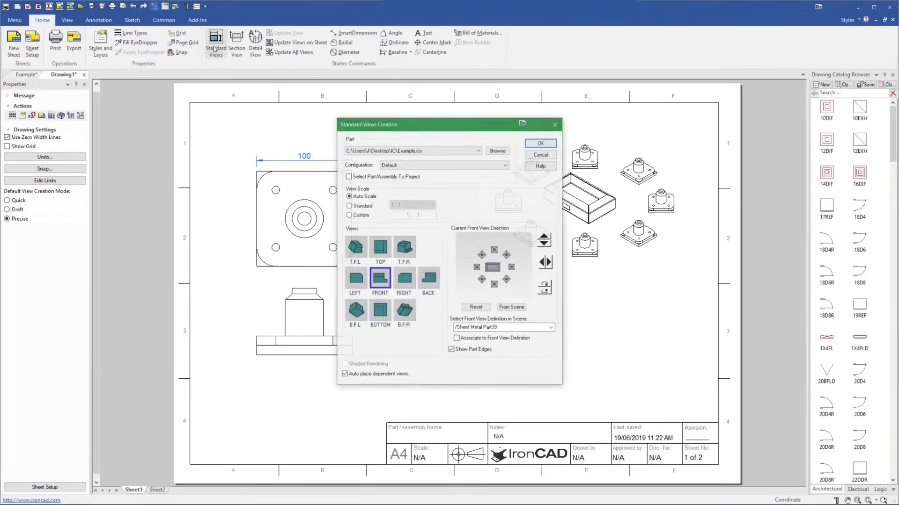
click(437, 164)
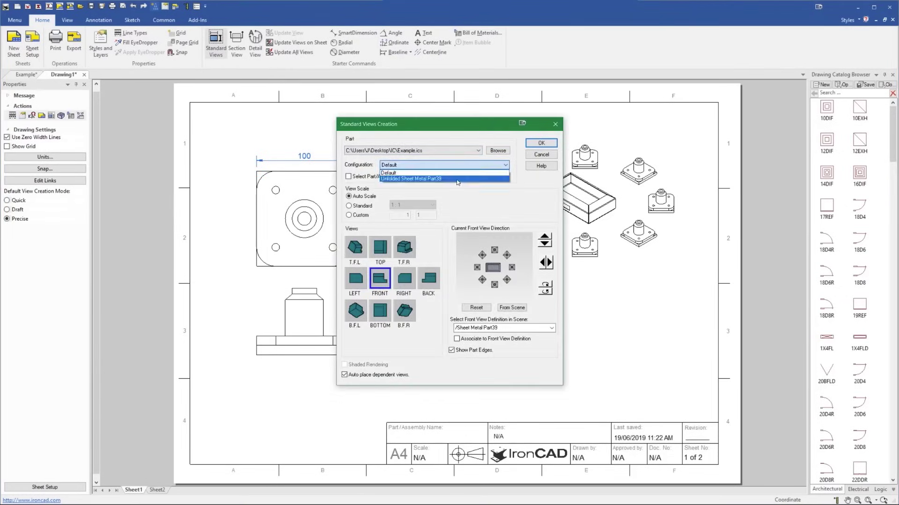
click(458, 180)
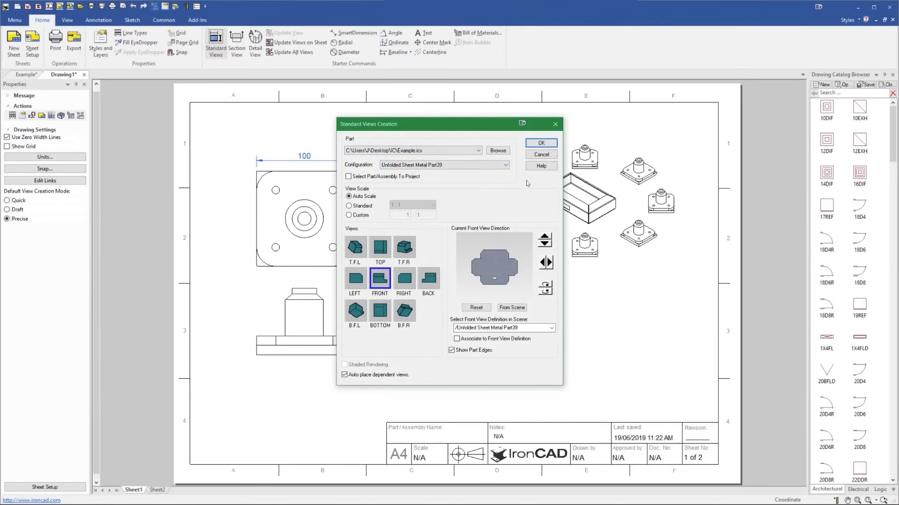
click(541, 143)
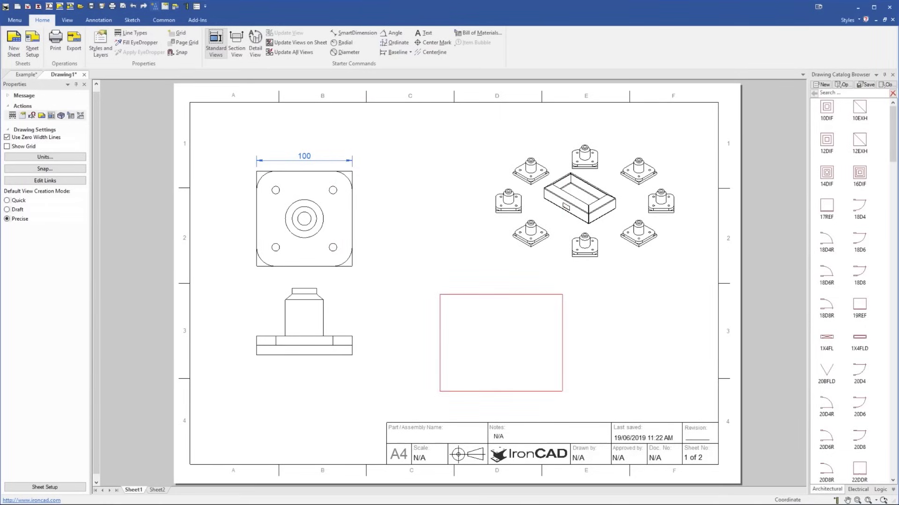
click(543, 373)
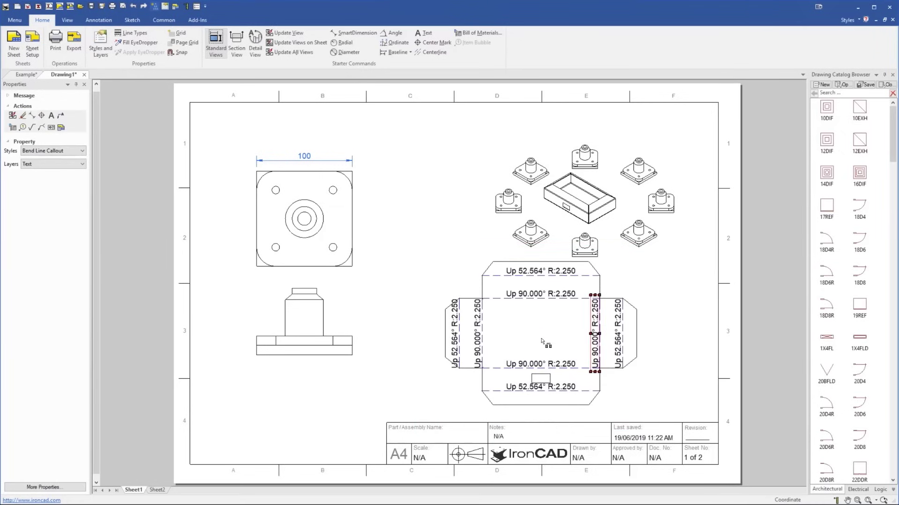
Move the flat pattern view left so it sits above the title block, clear of the isometric view
click(560, 324)
drag(564, 326, 509, 331)
click(626, 216)
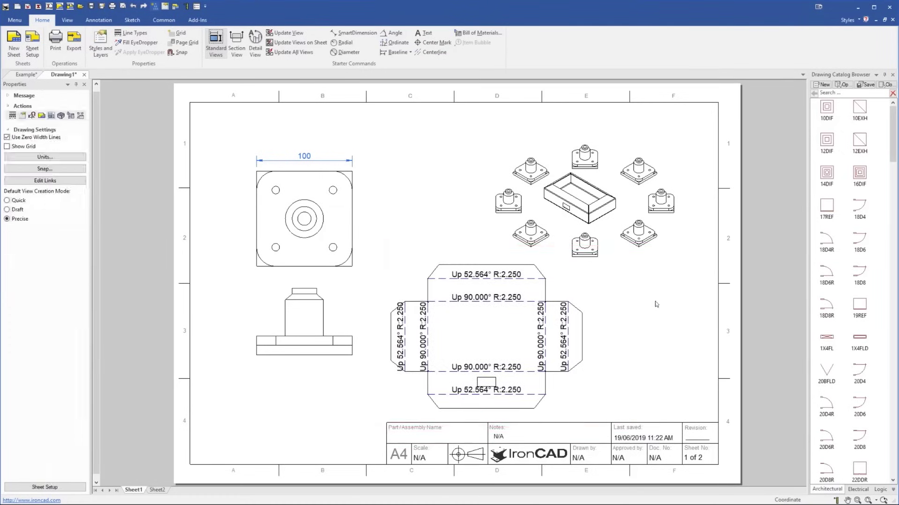
scroll(424, 245, down, 1)
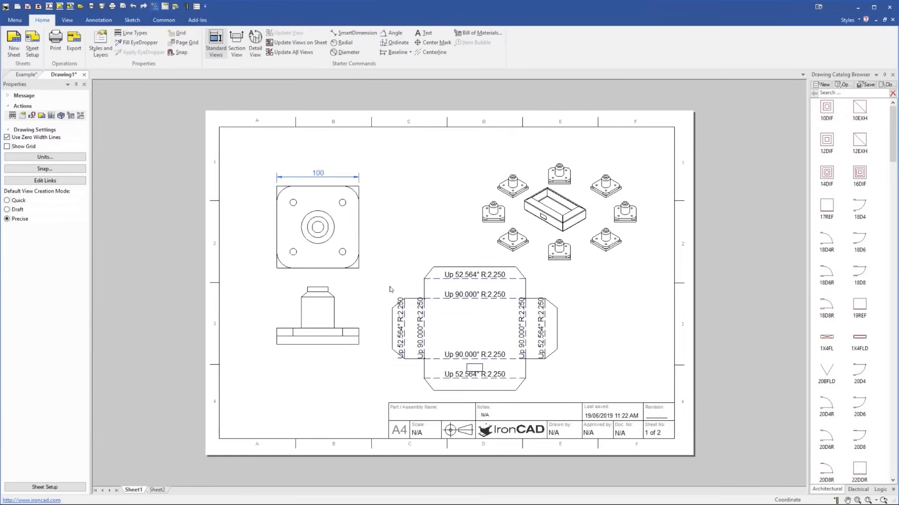
click(158, 489)
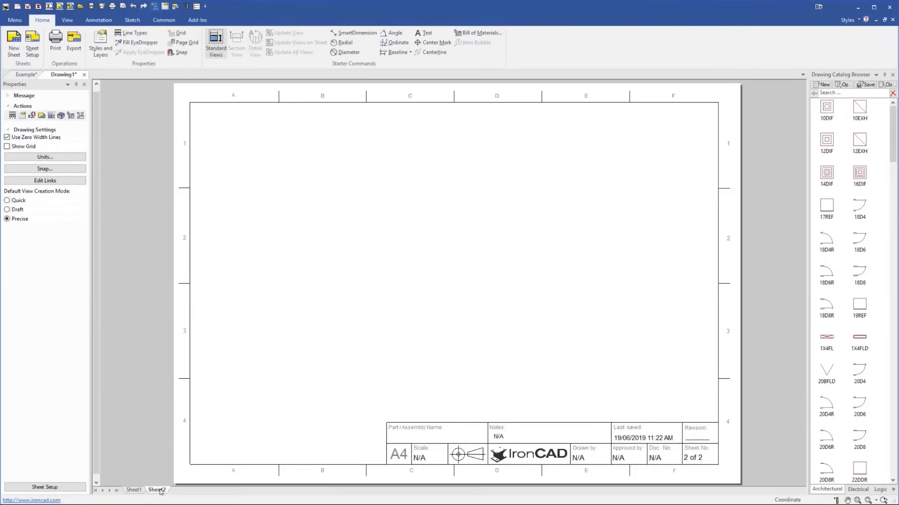
click(135, 490)
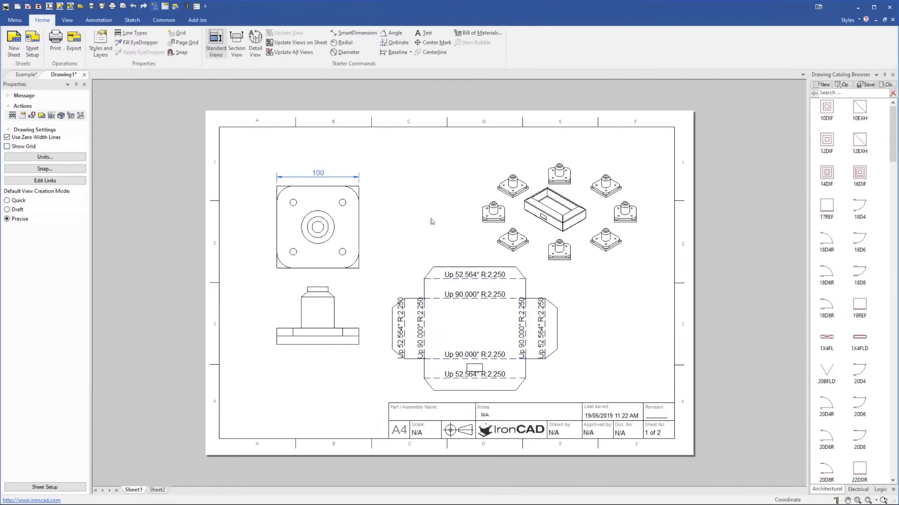
click(157, 490)
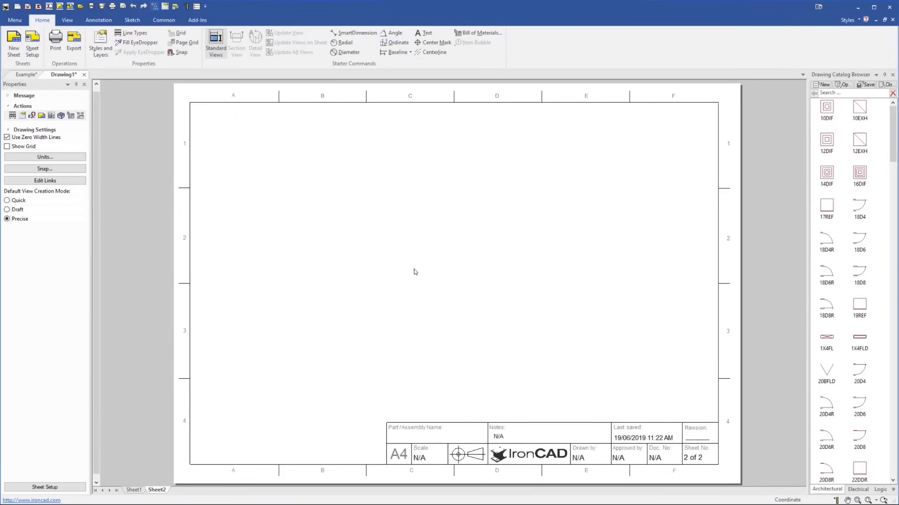
click(133, 489)
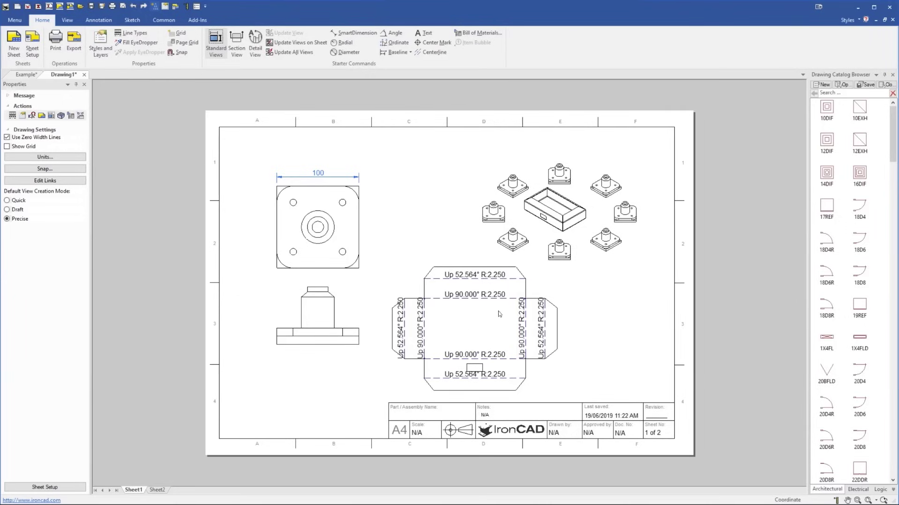
Dimension the bottom edge of the flat pattern view with SmartDimension, placing the text just below the edge
click(354, 33)
click(456, 390)
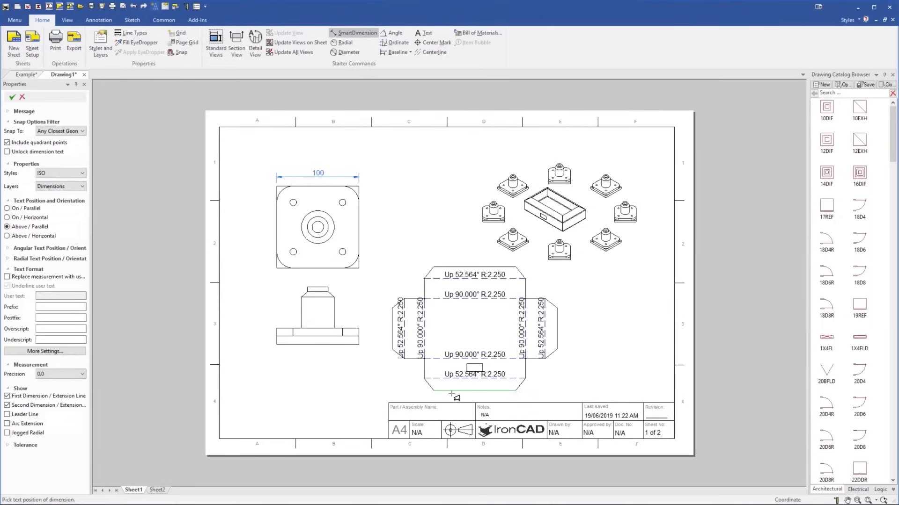
click(477, 401)
click(12, 97)
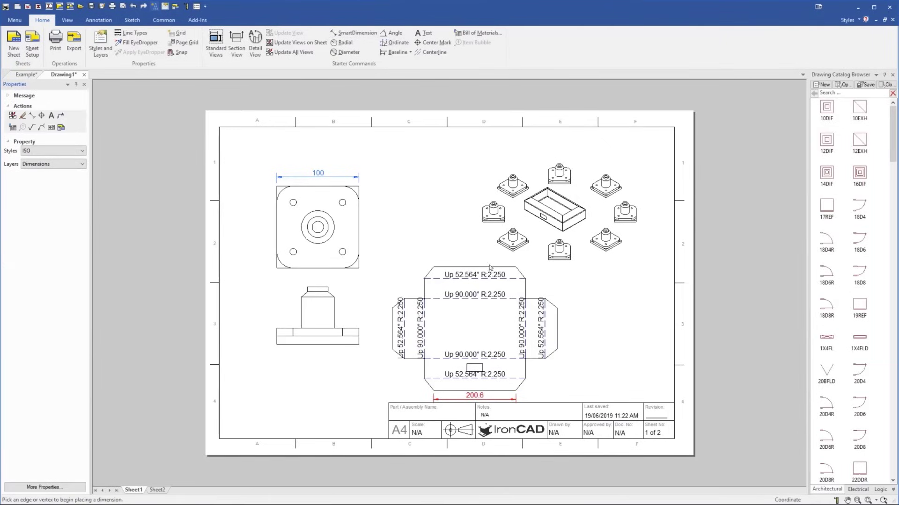
Nudge the flat pattern view slightly upward to clear its bottom dimension from the title block
scroll(539, 397, up, 2)
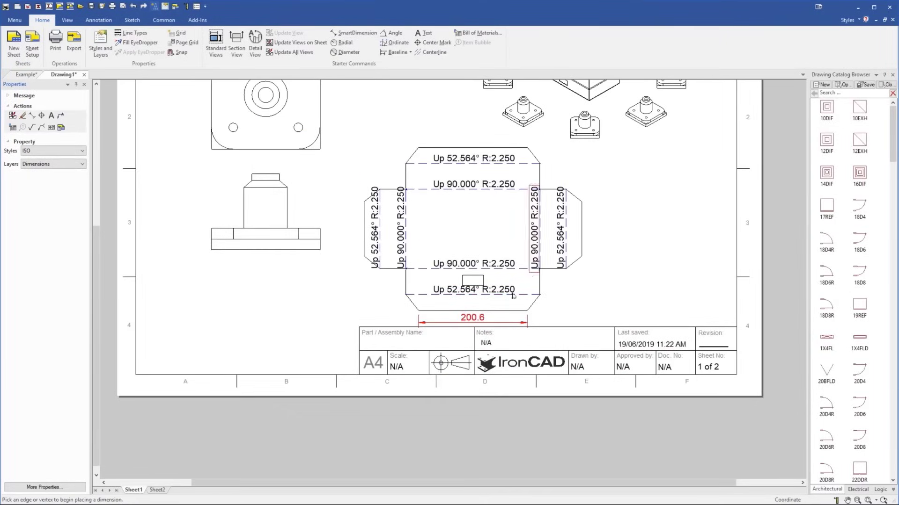
drag(488, 209, 490, 200)
click(674, 244)
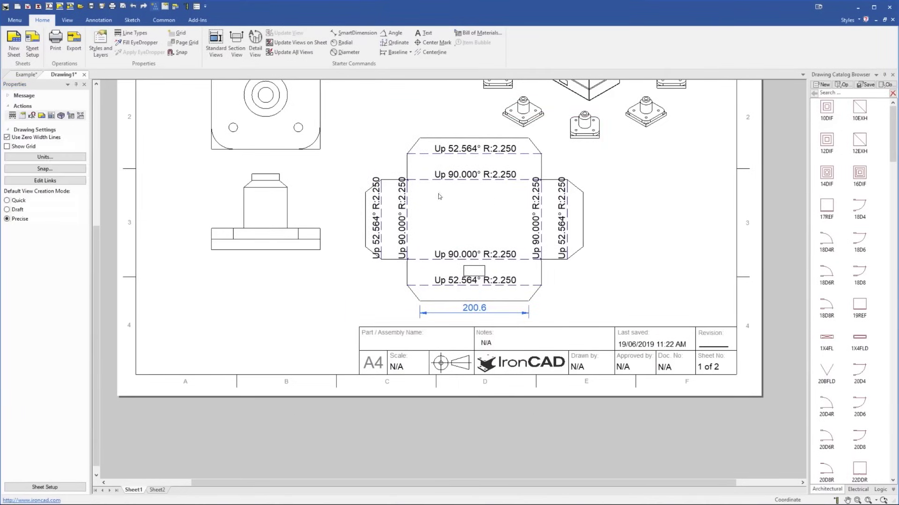
click(461, 311)
key(F6)
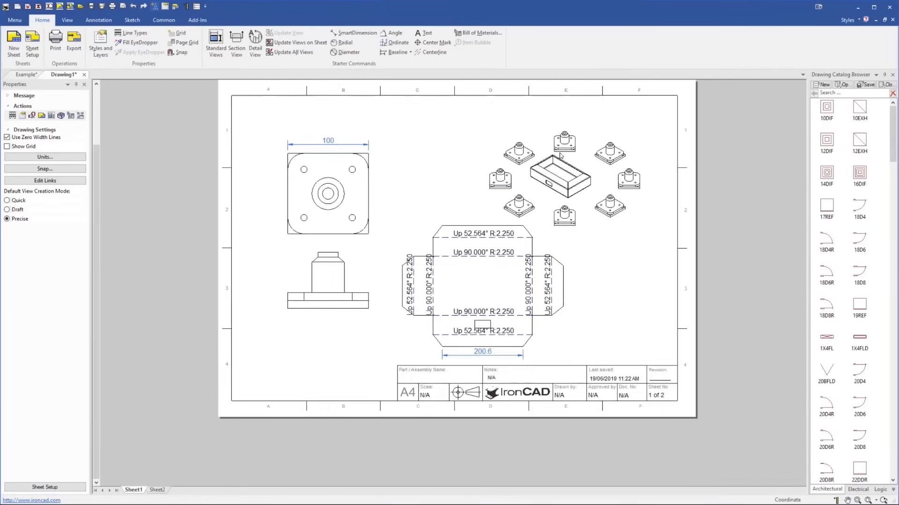
Delete the isometric view of the whole scene and move the flat pattern view up and right into the freed space
click(563, 164)
key(Delete)
click(485, 283)
drag(532, 218, 579, 160)
click(635, 149)
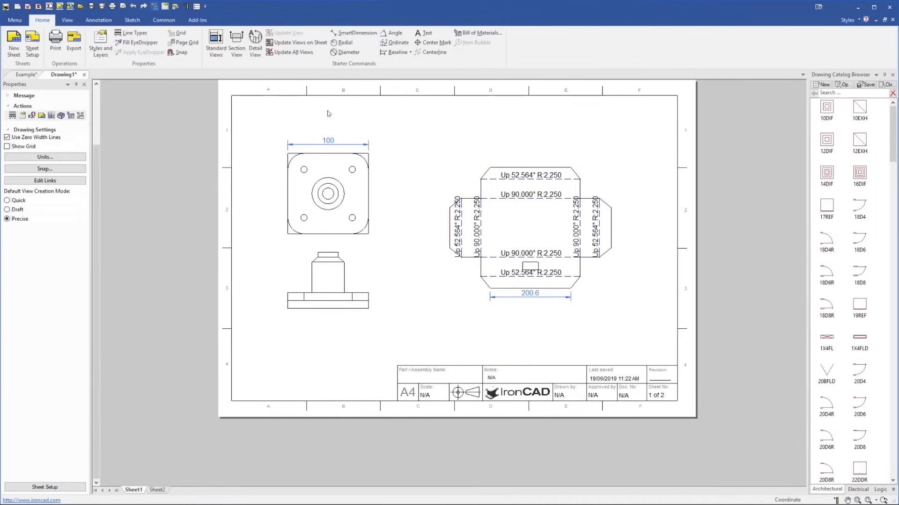
Switch to the Example scene and set the length of the sheet metal box's base to 300 mm
click(21, 75)
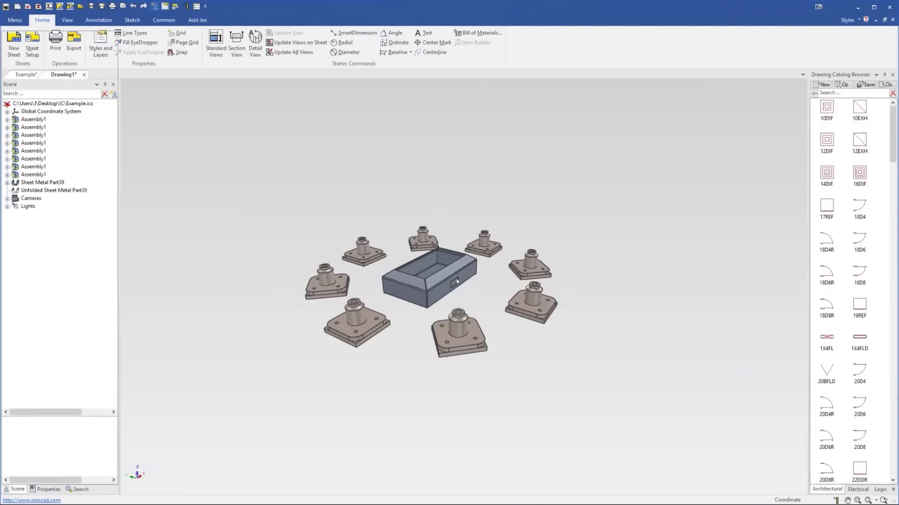
click(428, 271)
scroll(430, 271, up, 3)
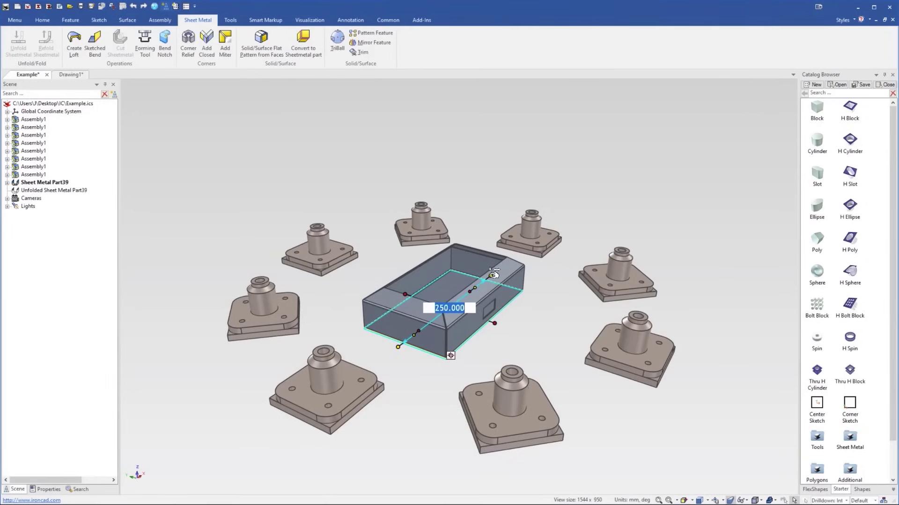
drag(490, 276, 504, 258)
text(300)
key(Return)
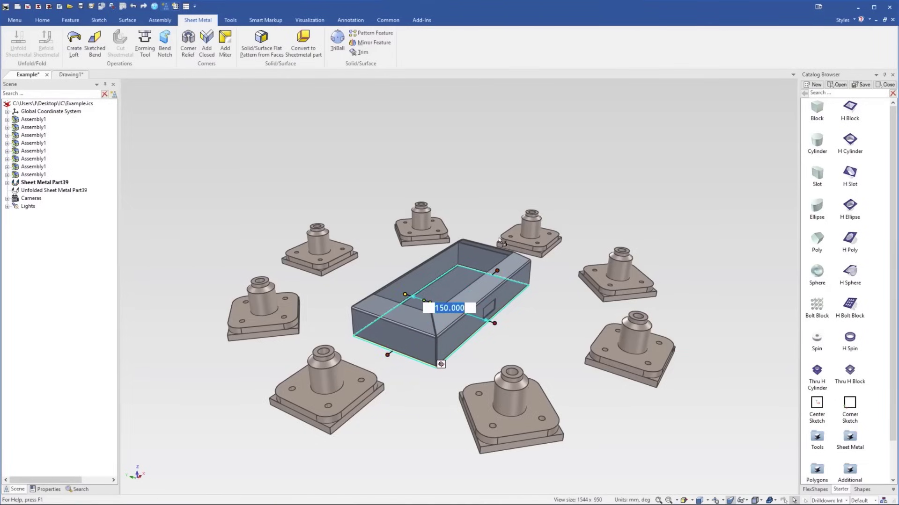
Return to Drawing1 and update the out-of-date views to match the lengthened sheet metal box
click(70, 75)
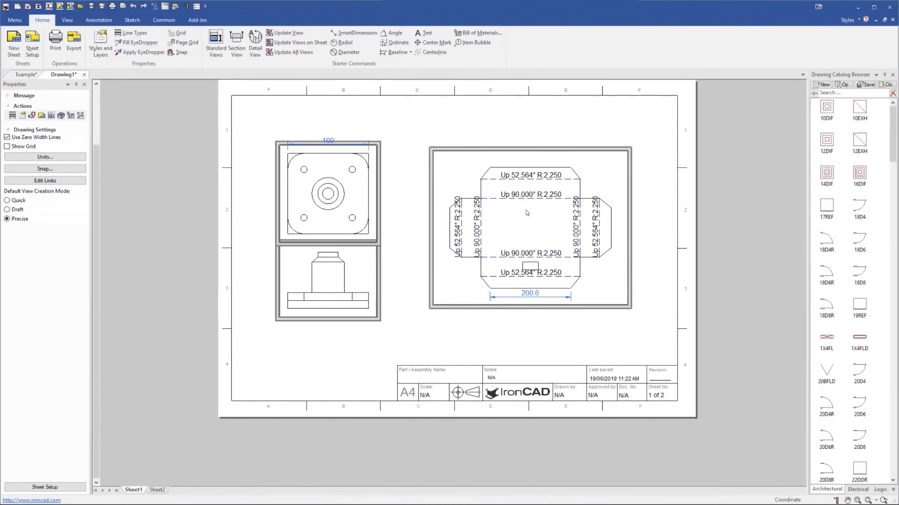
mouse_move(467, 216)
mouse_down()
mouse_move(684, 144)
mouse_move(707, 156)
mouse_move(689, 165)
mouse_up()
click(721, 178)
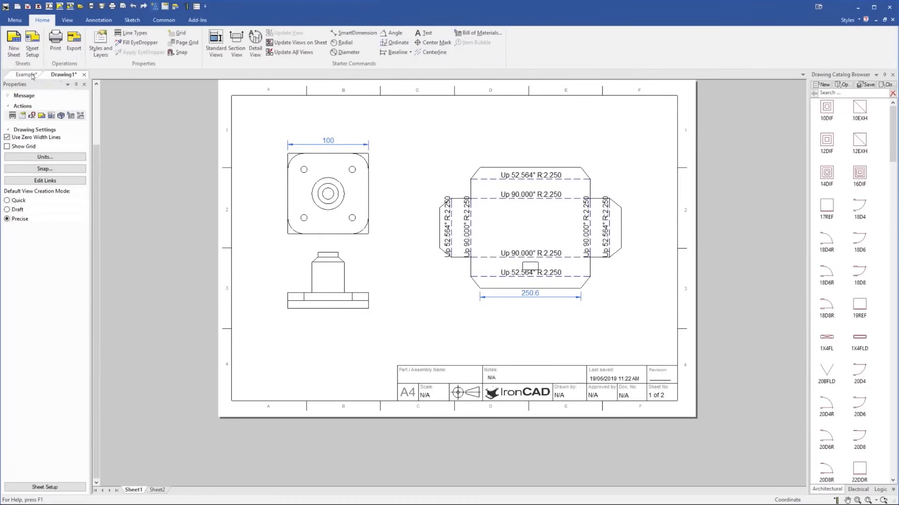
Switch back to the Example scene and examine the lengthened box within the ring of assemblies
click(27, 75)
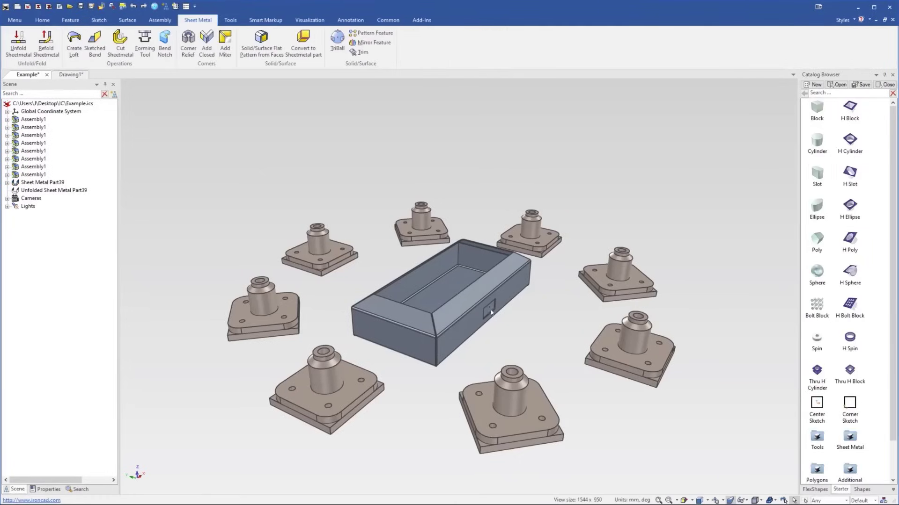
scroll(458, 335, down, 5)
scroll(463, 323, up, 2)
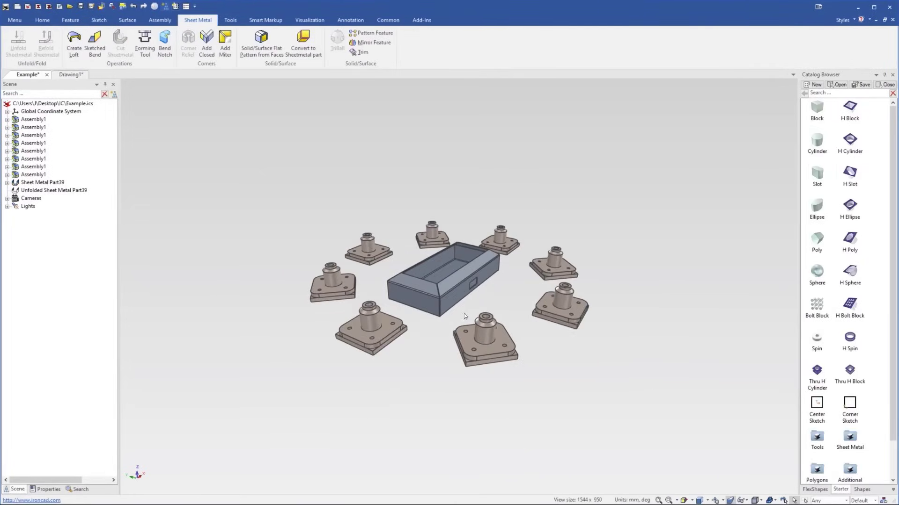
scroll(467, 296, up, 3)
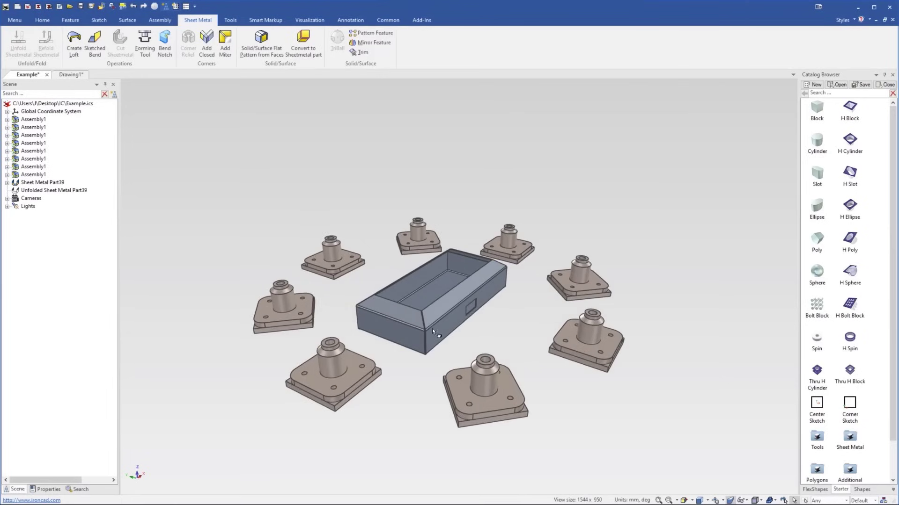
middle_drag(434, 318, 450, 304)
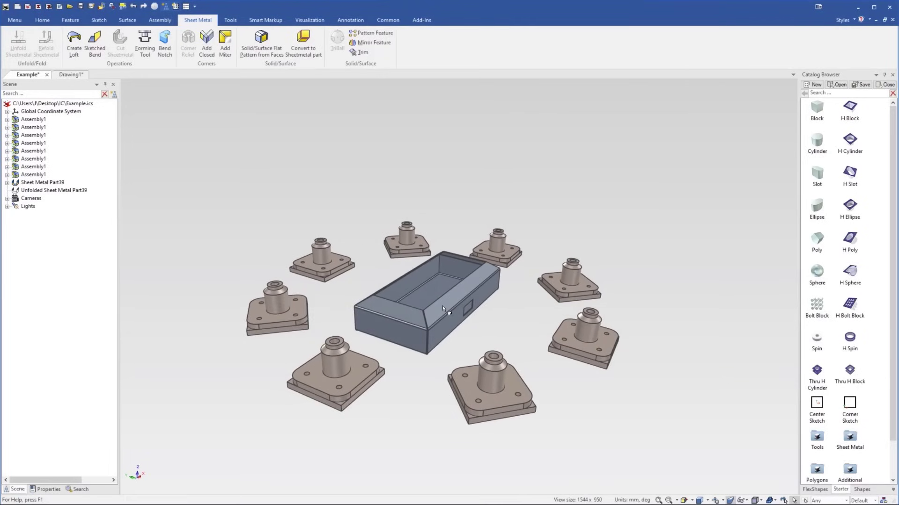